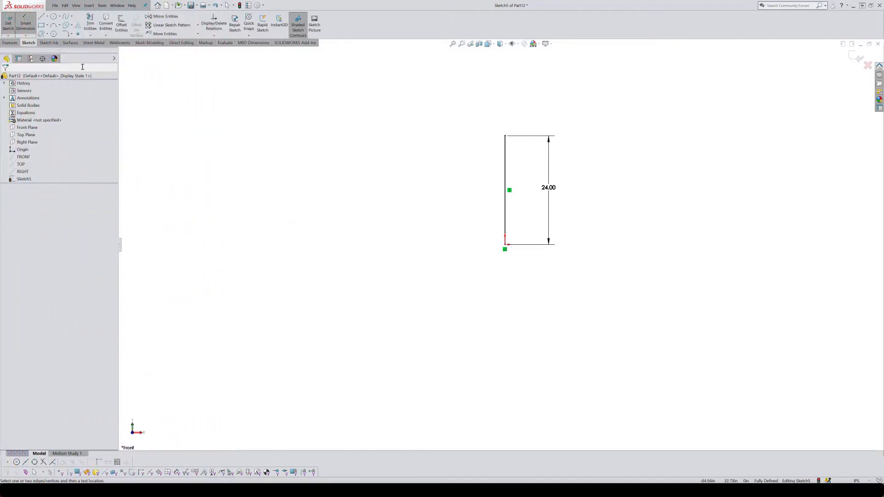
Step: Close the vertical line's sketch and draw a center rectangle on the Top Plane, centered on the origin
{"action": "left_click", "coordinate": [8, 23]}
{"action": "left_click", "coordinate": [26, 135]}
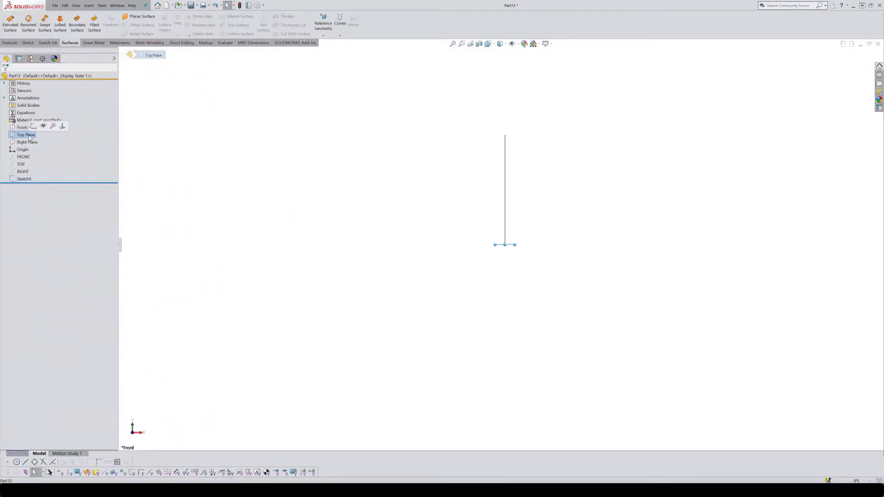
{"action": "left_click", "coordinate": [52, 121]}
{"action": "middle_click_drag", "start_coordinate": [546, 243], "coordinate": [552, 247]}
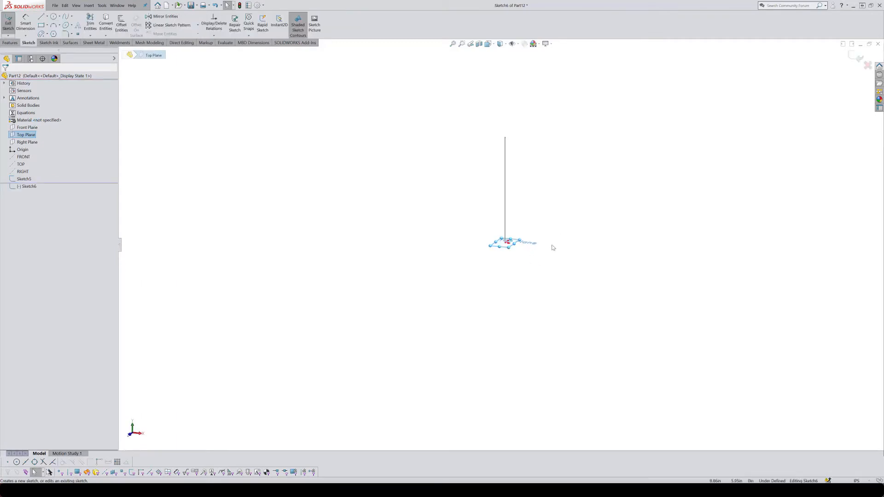
{"action": "right_click_drag", "start_coordinate": [552, 247], "coordinate": [545, 315]}
{"action": "key", "text": "a"}
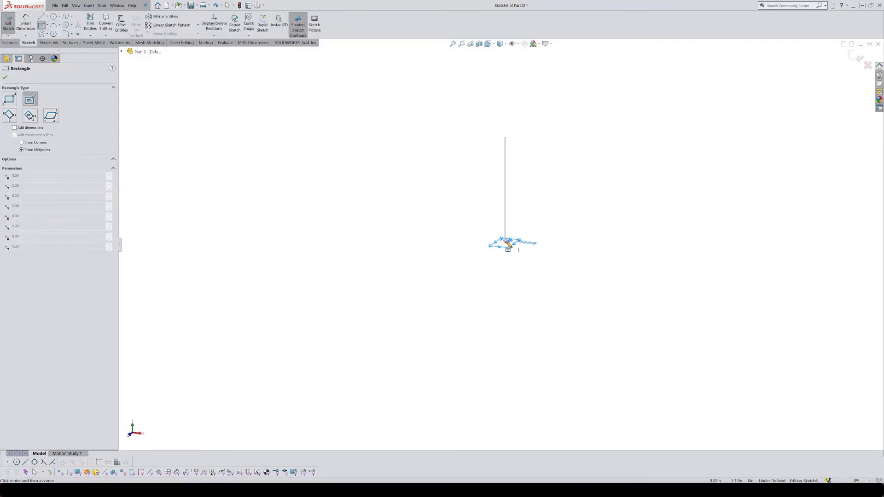
{"action": "left_click", "coordinate": [506, 244]}
{"action": "left_click", "coordinate": [578, 317]}
{"action": "key", "text": "Escape"}
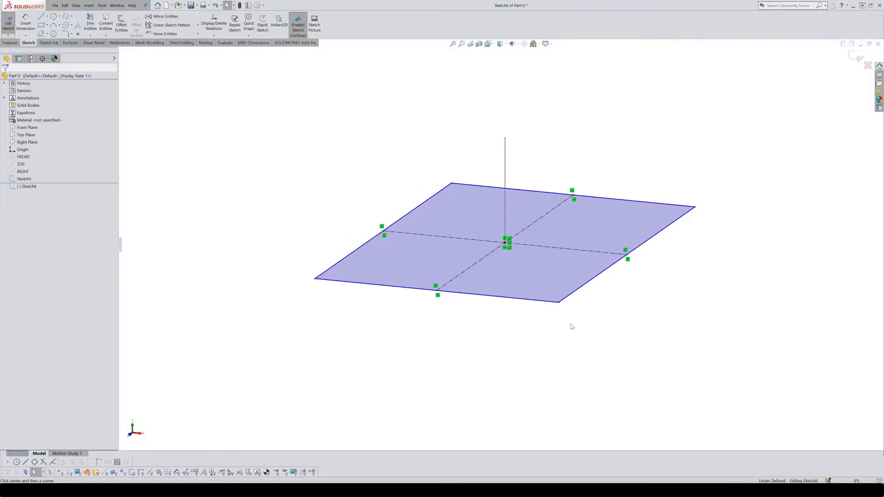
Step: Make two adjacent edges of the Top Plane rectangle equal and dimension one side to 24 in
{"action": "left_click_drag", "start_coordinate": [614, 348], "coordinate": [571, 305]}
{"action": "left_click", "coordinate": [639, 289]}
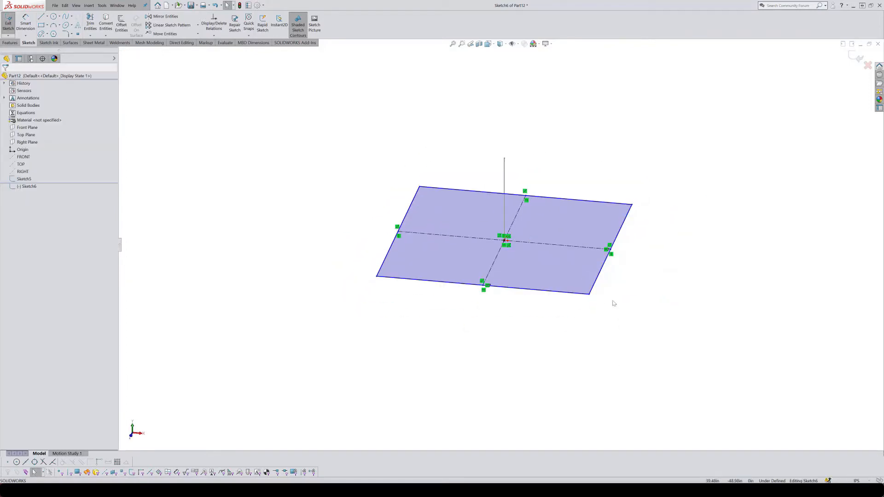
{"action": "right_click_drag", "start_coordinate": [613, 301], "coordinate": [613, 288]}
{"action": "left_click", "coordinate": [598, 279]}
{"action": "left_click", "coordinate": [600, 280]}
{"action": "left_click", "coordinate": [634, 296]}
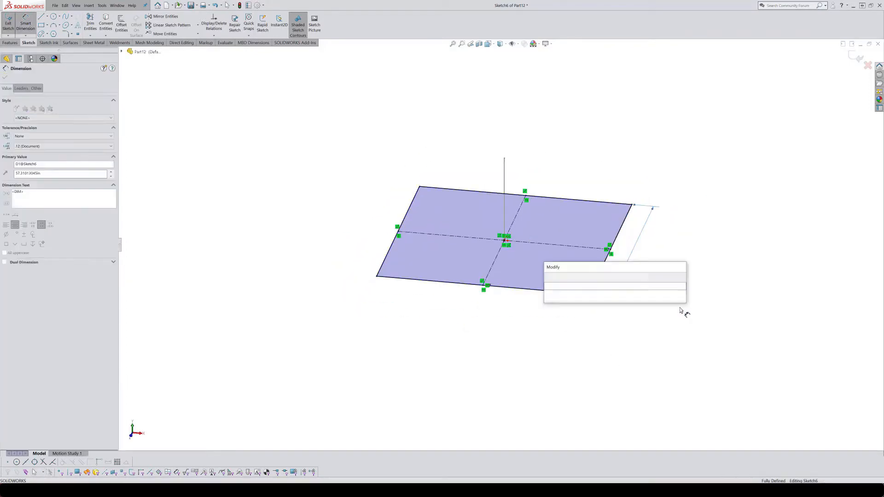
{"action": "type", "text": "24"}
{"action": "key", "text": "Return"}
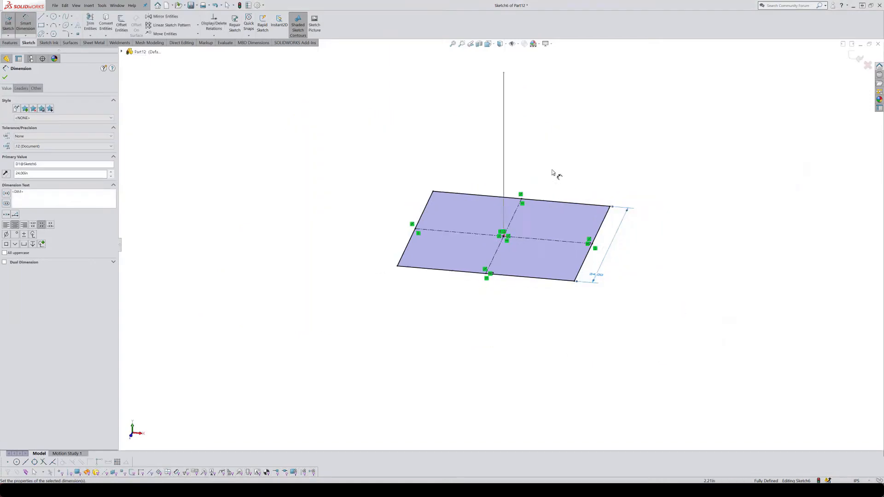
{"action": "middle_click_drag", "start_coordinate": [523, 156], "coordinate": [518, 176], "text": "ctrl"}
{"action": "left_click", "coordinate": [579, 179]}
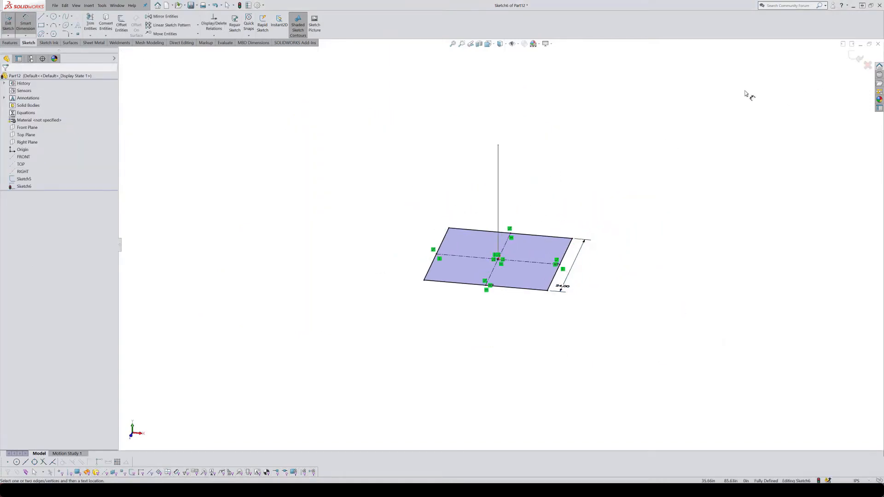
Step: Create a planar surface from the square sketched on the Top Plane
{"action": "left_click", "coordinate": [70, 42]}
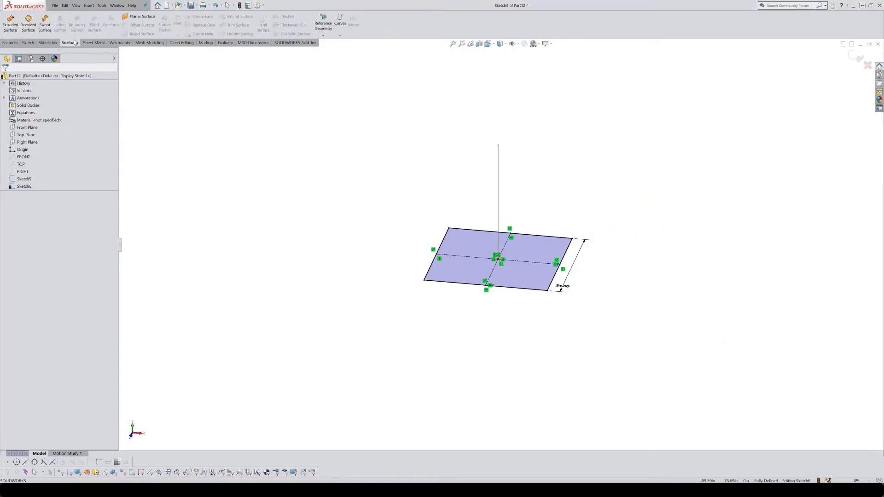
{"action": "left_click", "coordinate": [138, 17]}
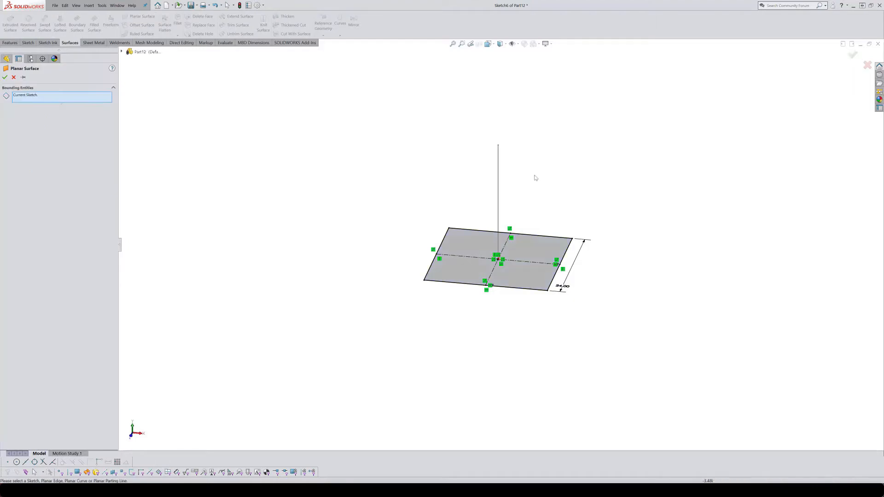
{"action": "left_click", "coordinate": [852, 54]}
{"action": "middle_click_drag", "start_coordinate": [568, 248], "coordinate": [363, 259]}
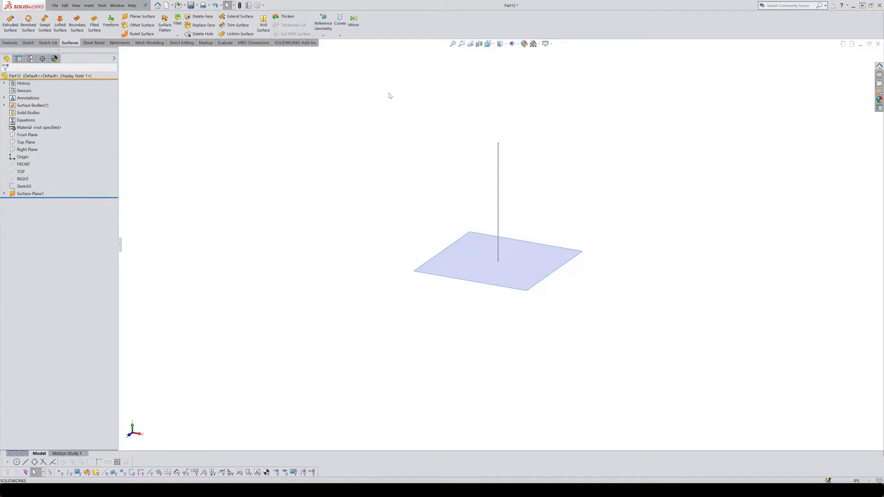
Step: Create a reference plane perpendicular to the vertical line through its upper endpoint, and start a sketch on it
{"action": "left_click", "coordinate": [323, 23]}
{"action": "left_click", "coordinate": [330, 45]}
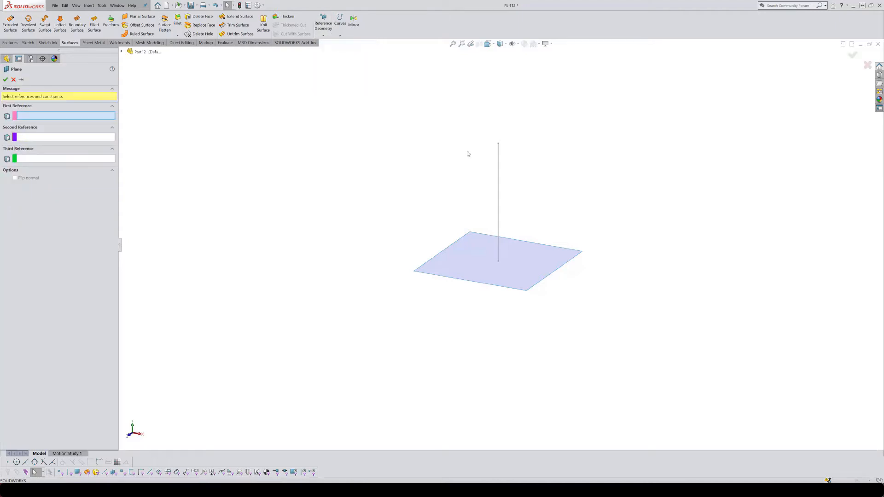
{"action": "left_click", "coordinate": [498, 179]}
{"action": "left_click", "coordinate": [498, 144]}
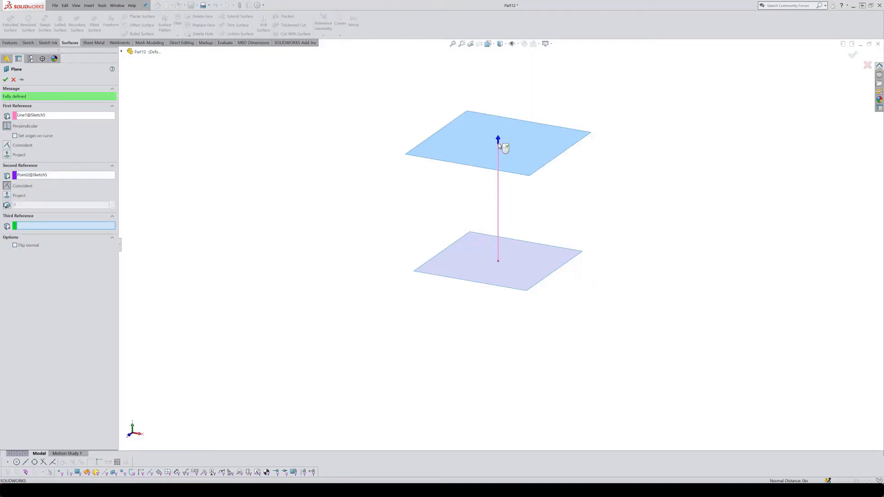
{"action": "left_click", "coordinate": [852, 55]}
{"action": "left_click", "coordinate": [552, 151]}
{"action": "left_click", "coordinate": [571, 137]}
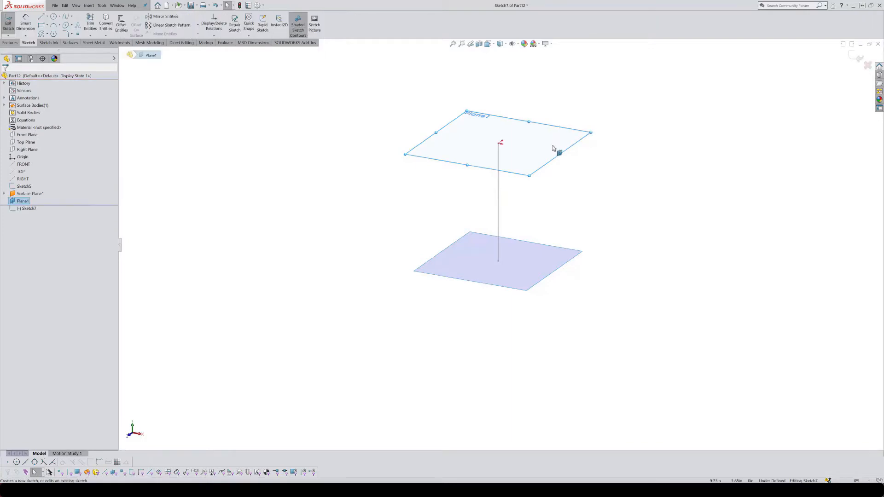
{"action": "right_click_drag", "start_coordinate": [588, 177], "coordinate": [588, 214]}
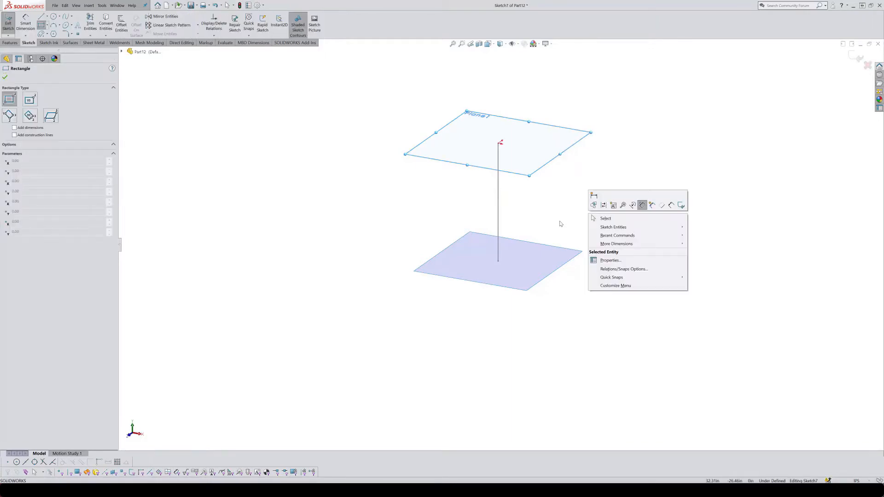
{"action": "key", "text": "Escape"}
{"action": "key", "text": "Escape"}
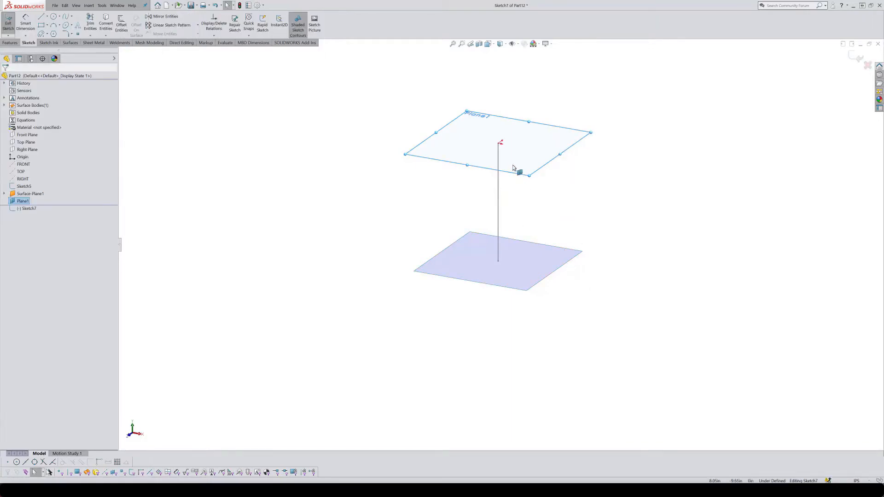
Step: Draw a center rectangle on the upper plane and make its center coincident with the vertical line's upper endpoint
{"action": "right_click_drag", "start_coordinate": [606, 199], "coordinate": [590, 228]}
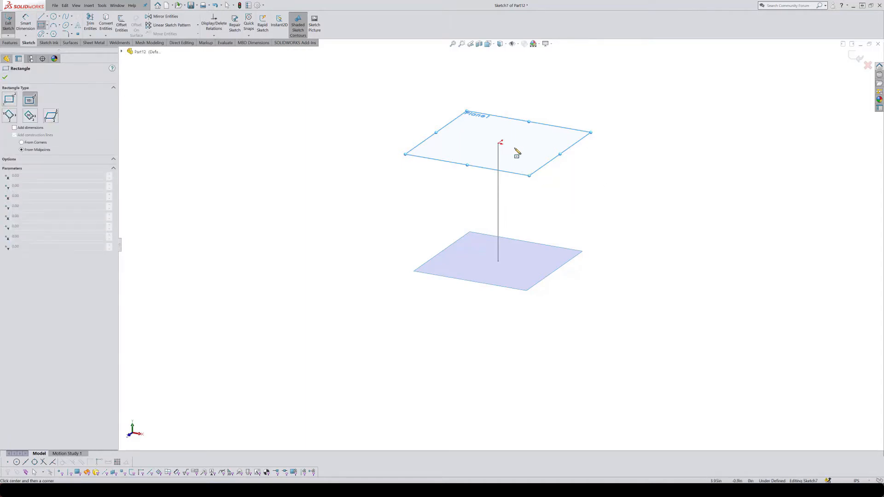
{"action": "left_click", "coordinate": [500, 143]}
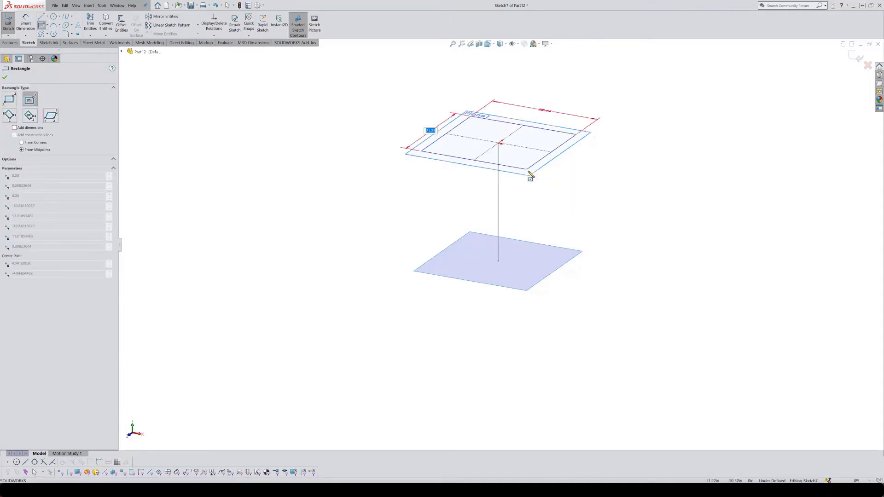
{"action": "left_click", "coordinate": [550, 177]}
{"action": "key", "text": "Escape"}
{"action": "left_click", "coordinate": [501, 148]}
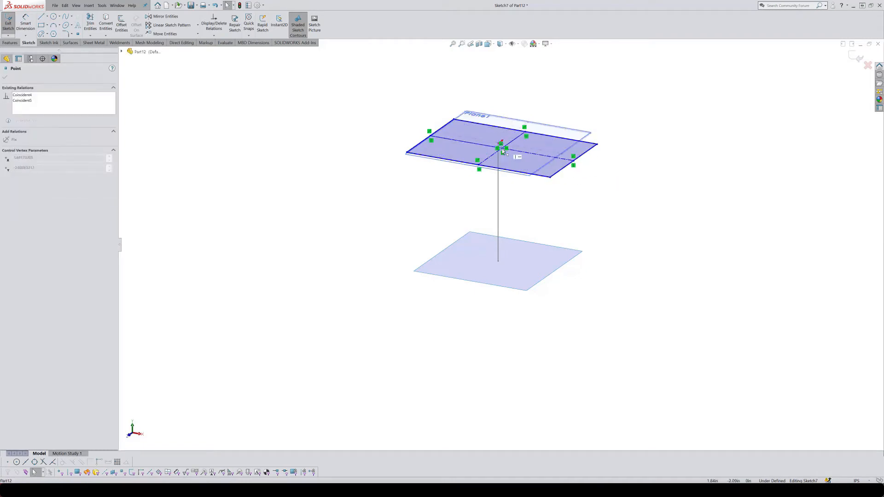
{"action": "left_click_drag", "start_coordinate": [503, 151], "coordinate": [499, 145]}
{"action": "left_click", "coordinate": [567, 212]}
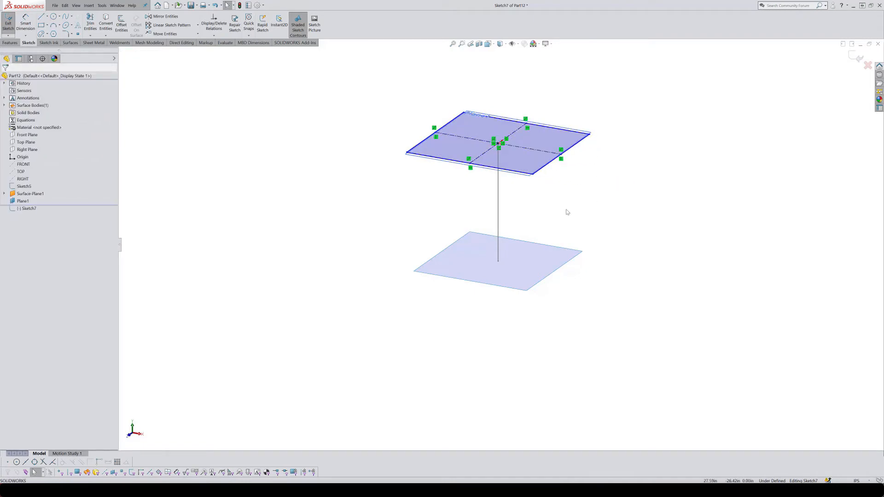
Step: Make two adjacent edges of the upper rectangle equal and set one side to 24 in
{"action": "left_click_drag", "start_coordinate": [540, 192], "coordinate": [520, 157]}
{"action": "left_click", "coordinate": [602, 153]}
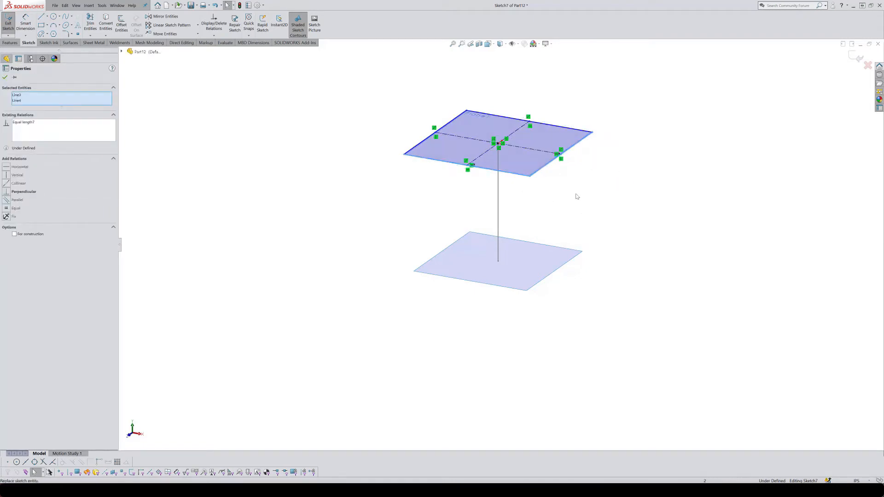
{"action": "right_click_drag", "start_coordinate": [576, 195], "coordinate": [571, 173]}
{"action": "left_click", "coordinate": [558, 157]}
{"action": "left_click", "coordinate": [598, 198]}
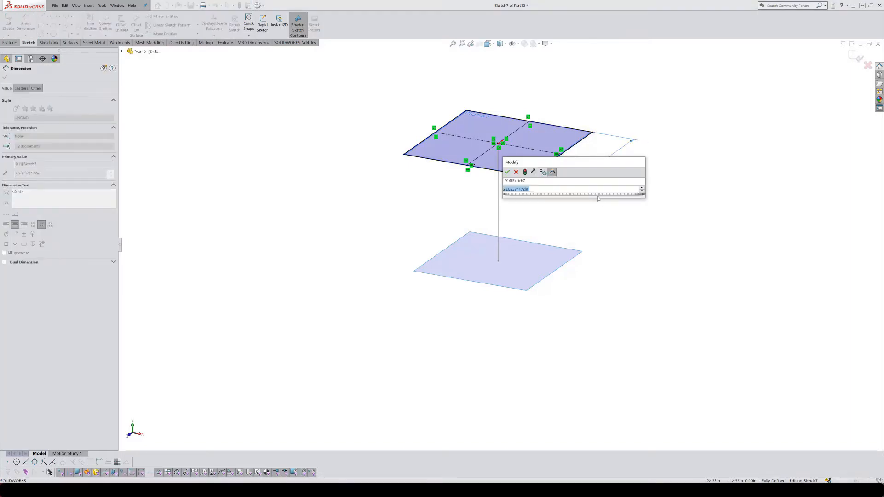
{"action": "type", "text": "24"}
{"action": "key", "text": "Return"}
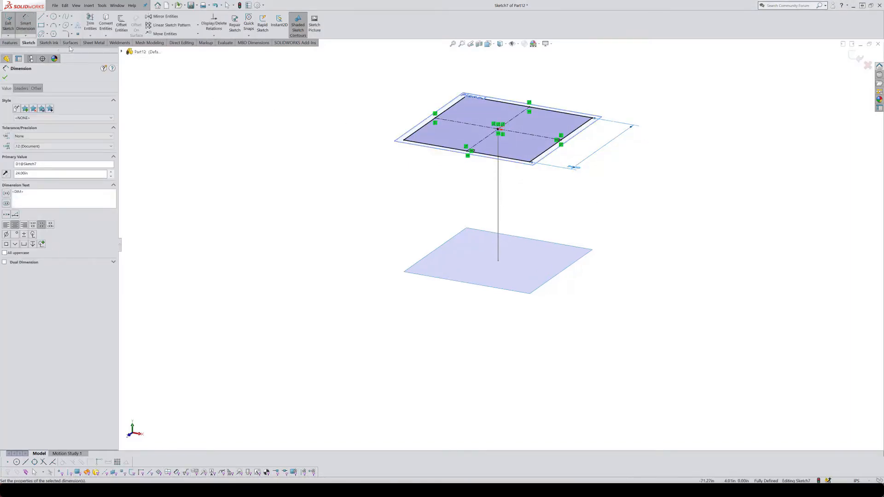
Step: Create a planar surface from the upper square sketch and hide the reference plane around it
{"action": "left_click", "coordinate": [71, 42]}
{"action": "left_click", "coordinate": [142, 17]}
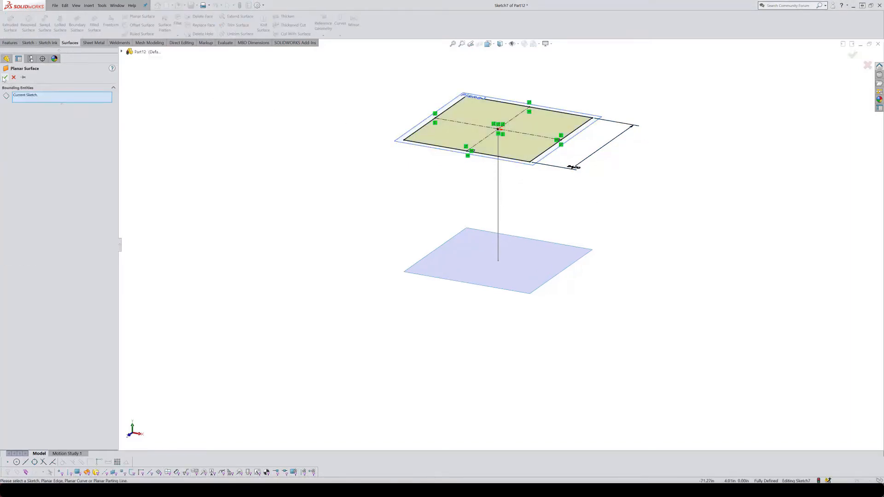
{"action": "left_click", "coordinate": [5, 78]}
{"action": "left_click", "coordinate": [399, 143]}
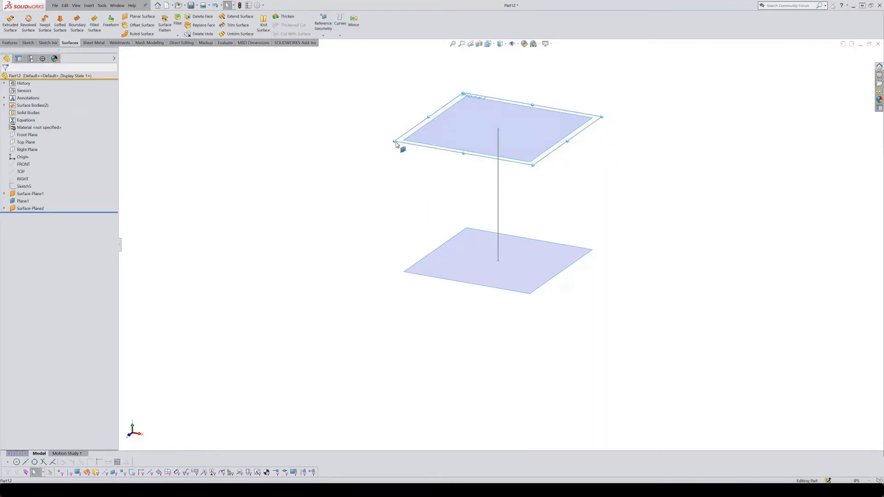
{"action": "left_click", "coordinate": [428, 130]}
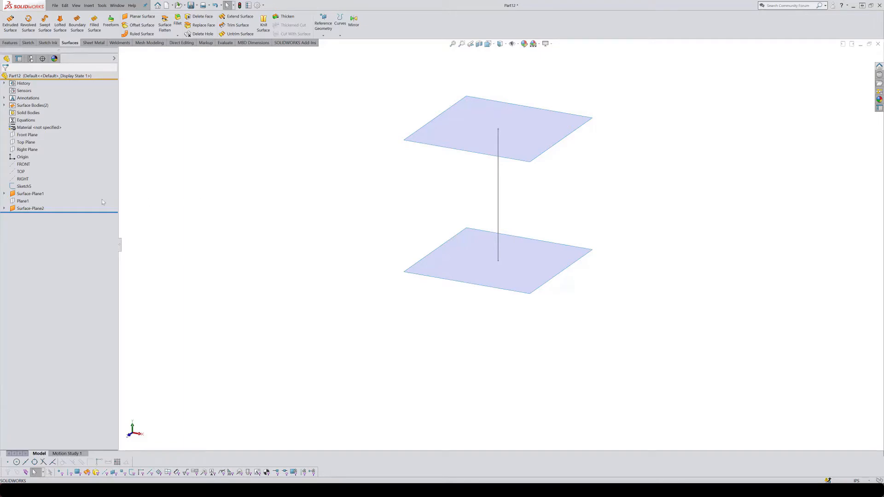
Step: Rename the vertical line's sketch as "controller line"
{"action": "left_click", "coordinate": [24, 187]}
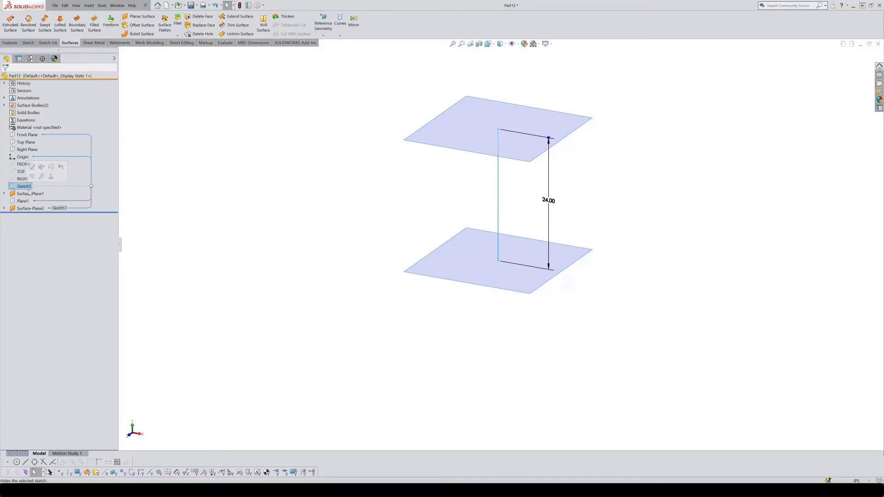
{"action": "left_click", "coordinate": [28, 189]}
{"action": "type", "text": "con"}
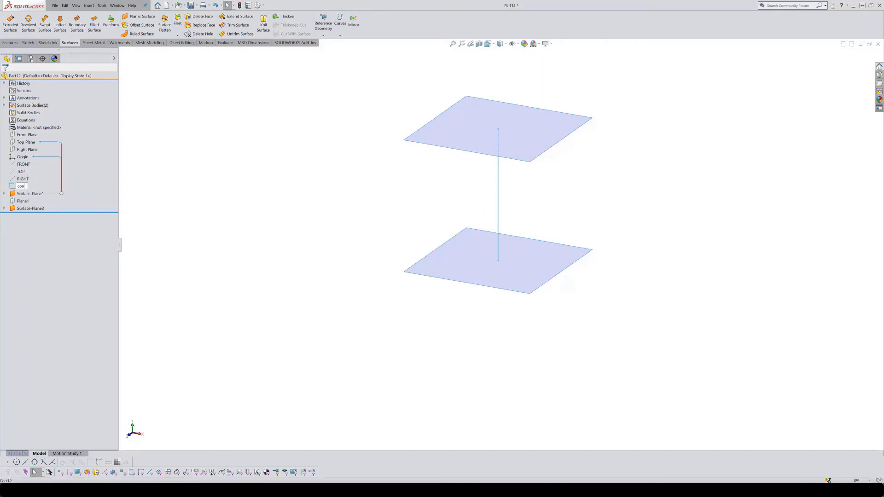
{"action": "type", "text": "troller line"}
{"action": "key", "text": "Return"}
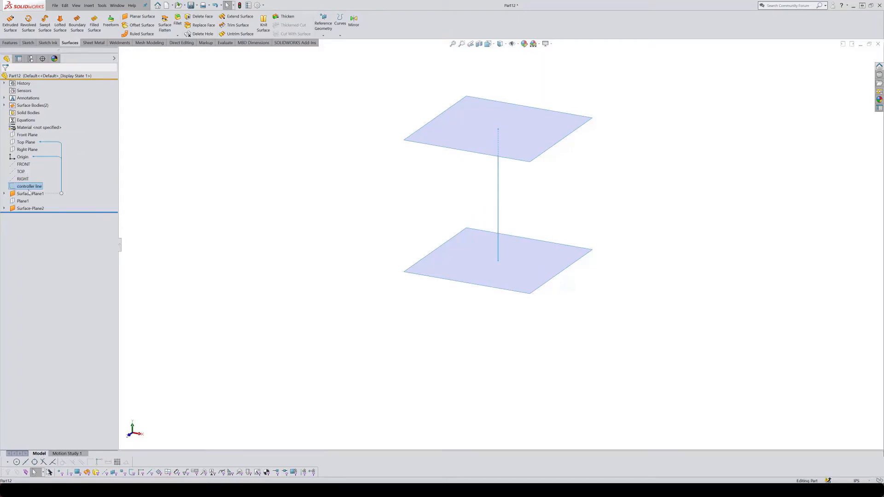
{"action": "left_click", "coordinate": [156, 199]}
Step: Edit the controller line sketch, make its vertical length dimension driven, and exit the sketch
{"action": "left_click", "coordinate": [21, 187]}
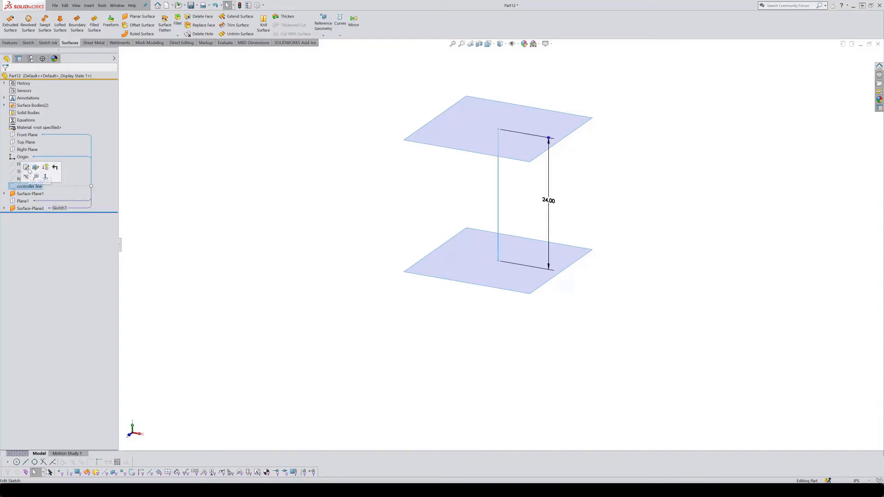
{"action": "left_click", "coordinate": [24, 176]}
{"action": "right_click", "coordinate": [549, 206]}
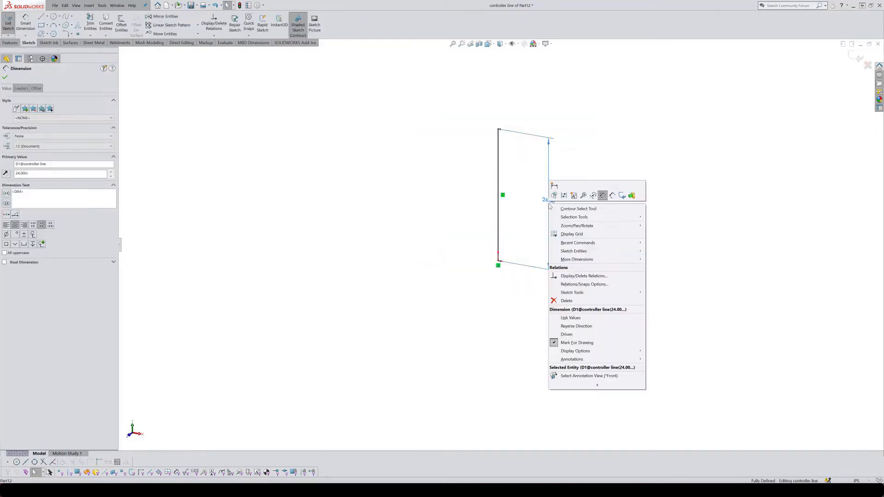
{"action": "left_click", "coordinate": [565, 330]}
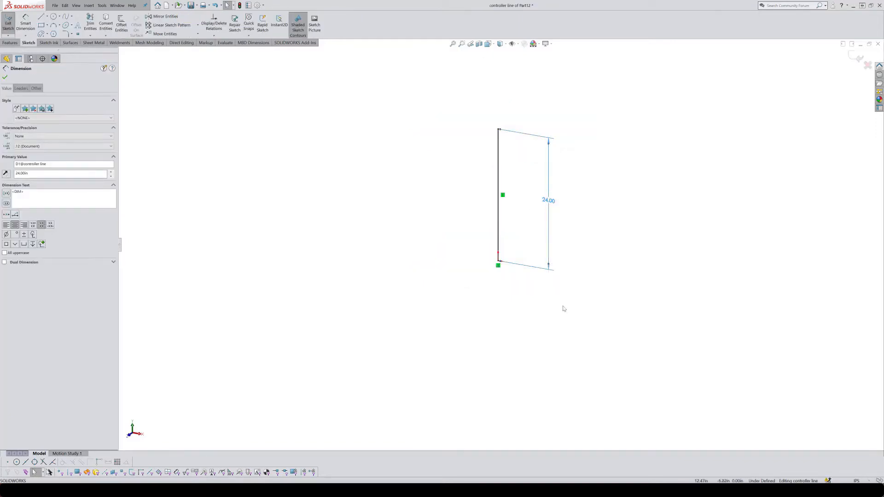
{"action": "left_click", "coordinate": [857, 58]}
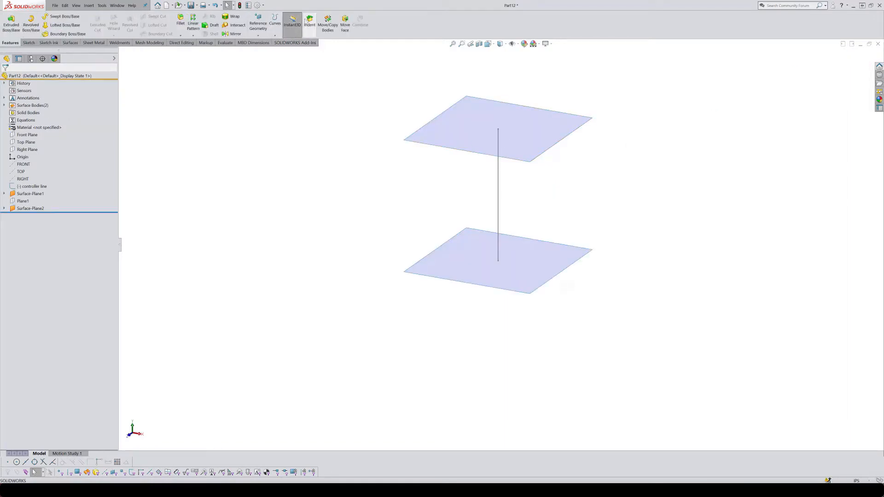
Step: Turn Instant3D off and back on
{"action": "left_click", "coordinate": [297, 28]}
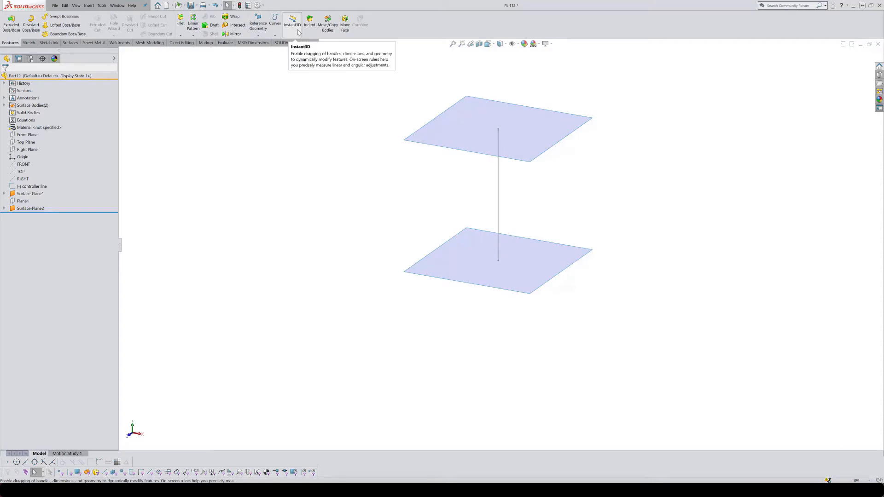
{"action": "left_click", "coordinate": [297, 32]}
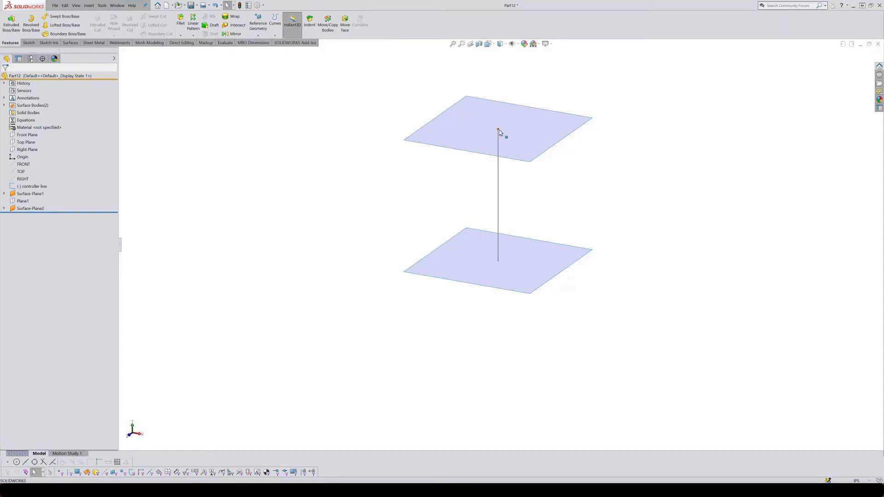
Step: Test the controller line by moving its upper endpoint down and up repeatedly, ending at a height of about 14 in
{"action": "left_click_drag", "start_coordinate": [499, 129], "coordinate": [499, 157]}
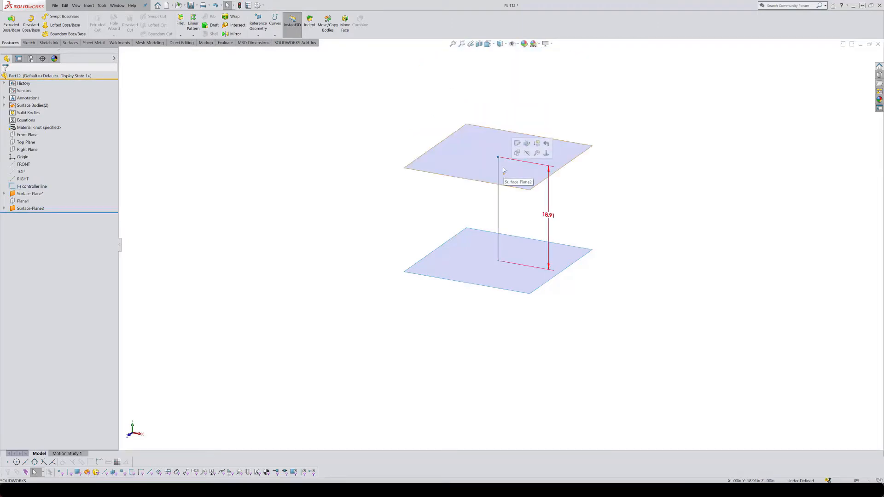
{"action": "left_click_drag", "start_coordinate": [498, 158], "coordinate": [500, 101]}
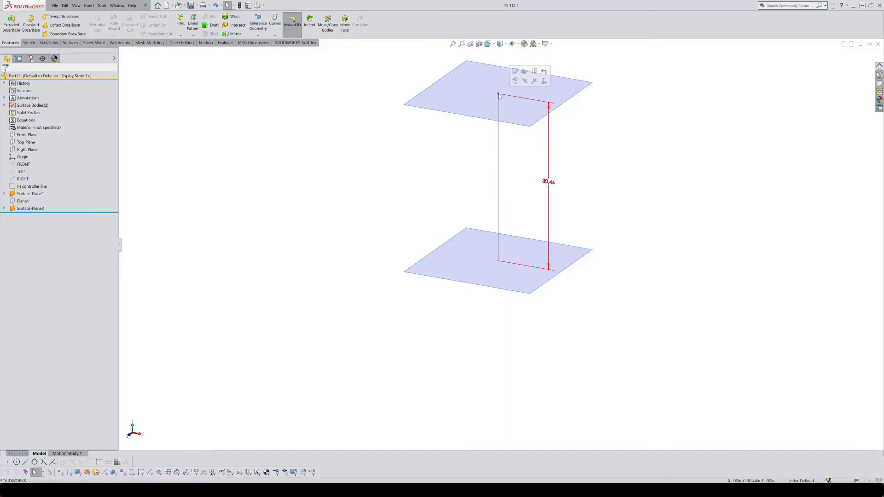
{"action": "double_click", "coordinate": [498, 96]}
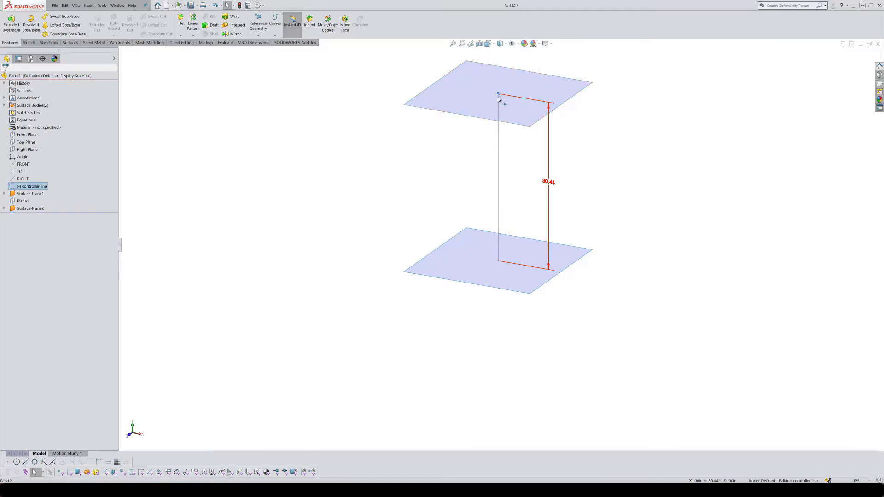
{"action": "left_click_drag", "start_coordinate": [499, 97], "coordinate": [498, 184]}
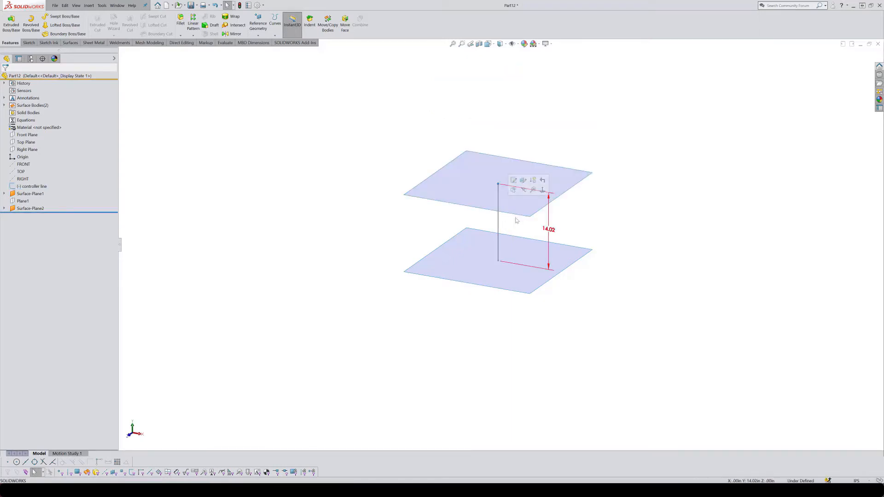
Step: Edit the controller line sketch, make its length dimension driving, set it to 24 in, and exit the sketch
{"action": "double_click", "coordinate": [498, 226]}
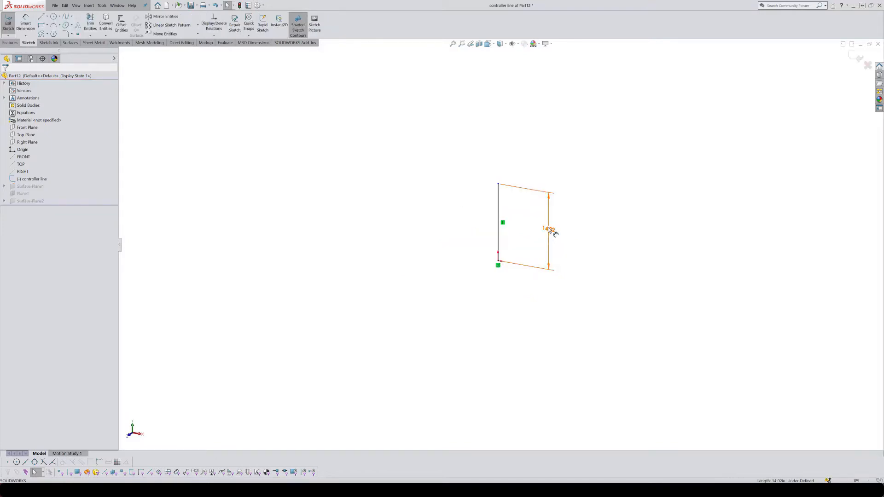
{"action": "right_click", "coordinate": [552, 231]}
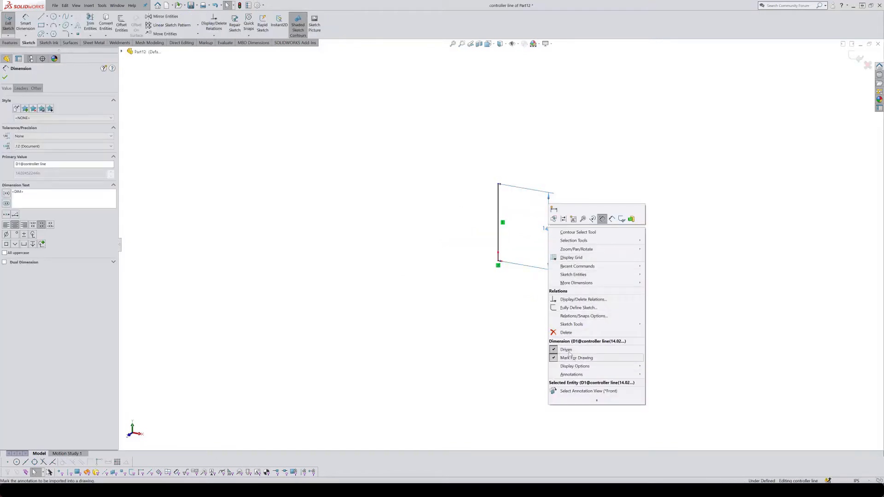
{"action": "left_click", "coordinate": [567, 349]}
{"action": "double_click", "coordinate": [549, 229]}
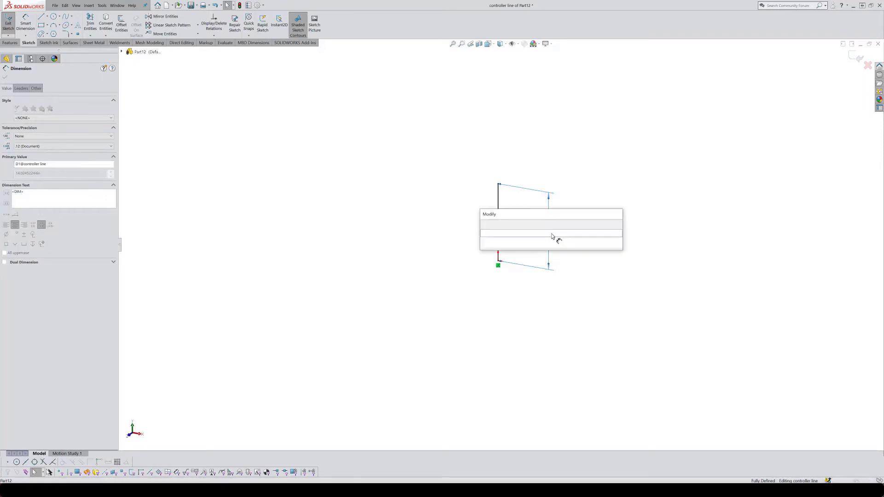
{"action": "type", "text": "24"}
{"action": "left_click", "coordinate": [484, 223]}
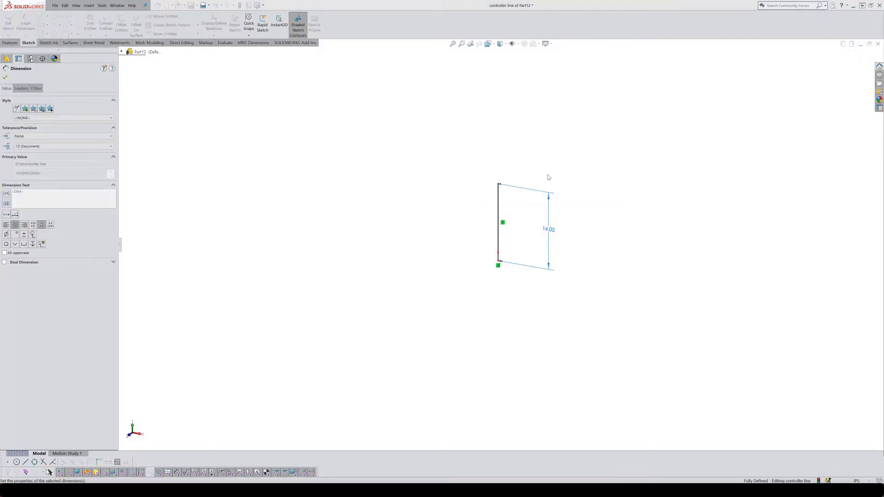
{"action": "left_click", "coordinate": [755, 108]}
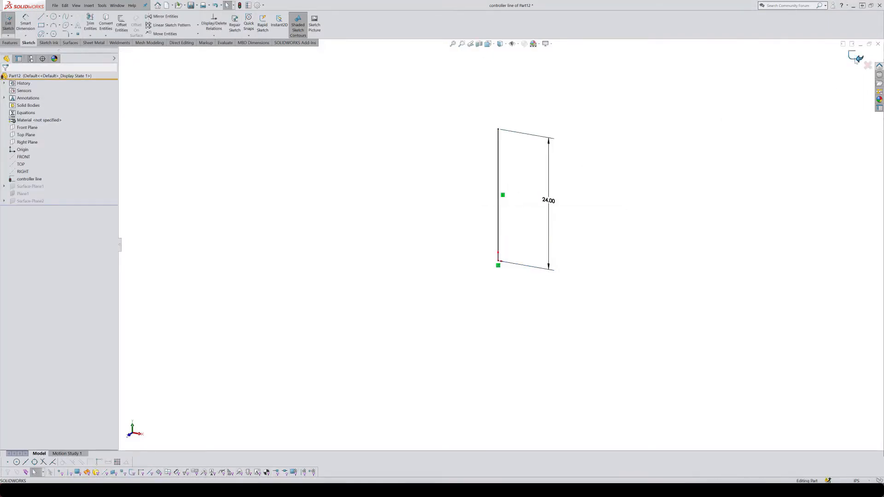
{"action": "left_click", "coordinate": [855, 59]}
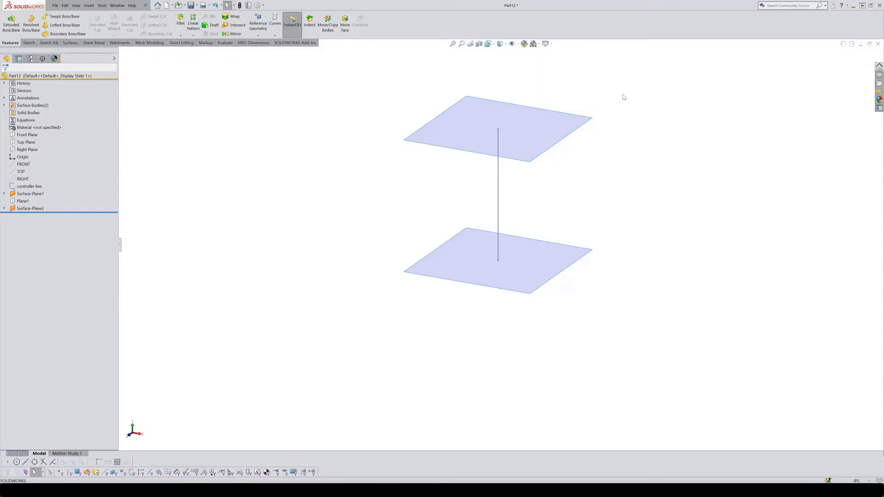
Step: Start a sketch on the Front Plane and draw a horizontal construction line about 27.7 in long beside the controller line
{"action": "left_click", "coordinate": [28, 135]}
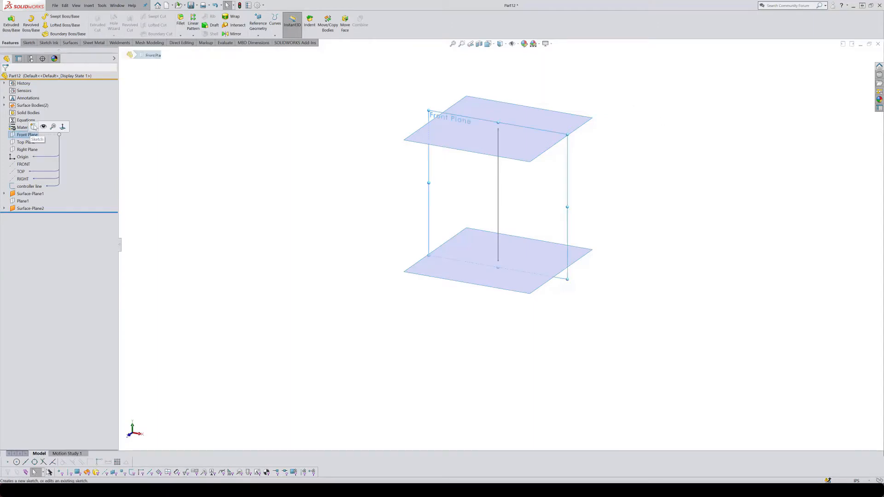
{"action": "left_click", "coordinate": [46, 124]}
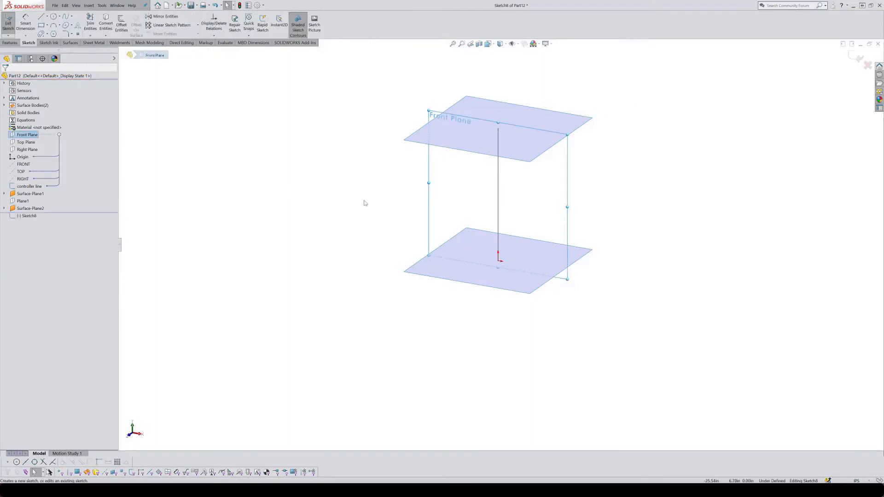
{"action": "scroll", "coordinate": [554, 197], "scroll_direction": "up", "scroll_amount": 7}
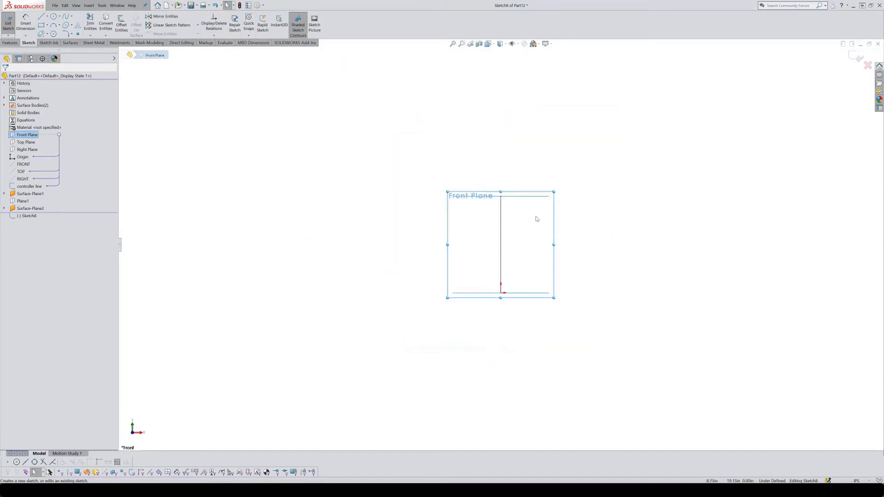
{"action": "middle_click_drag", "start_coordinate": [536, 217], "coordinate": [529, 222]}
{"action": "right_click_drag", "start_coordinate": [375, 201], "coordinate": [358, 204]}
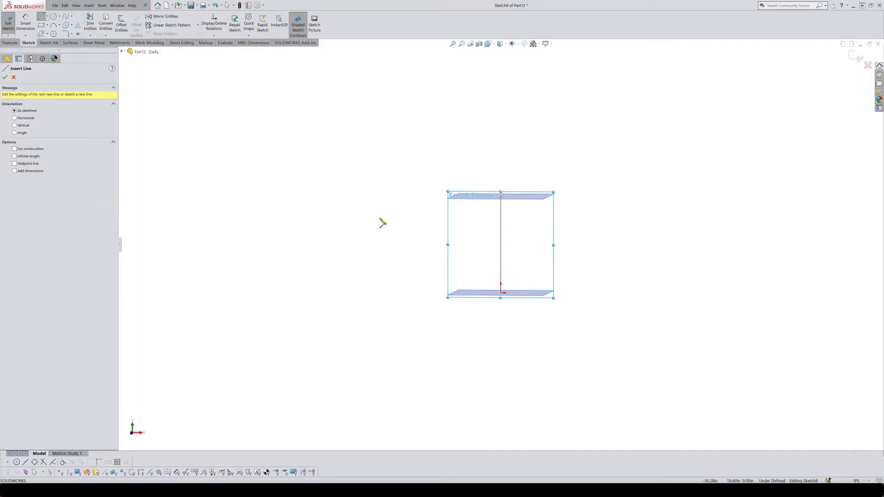
{"action": "key", "text": "alt+c"}
{"action": "left_click", "coordinate": [510, 239]}
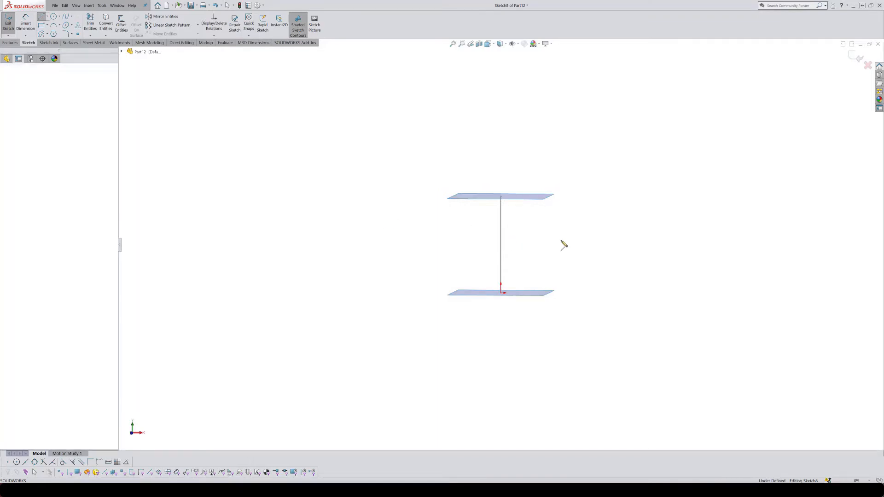
{"action": "left_click", "coordinate": [620, 240]}
{"action": "key", "text": "Escape"}
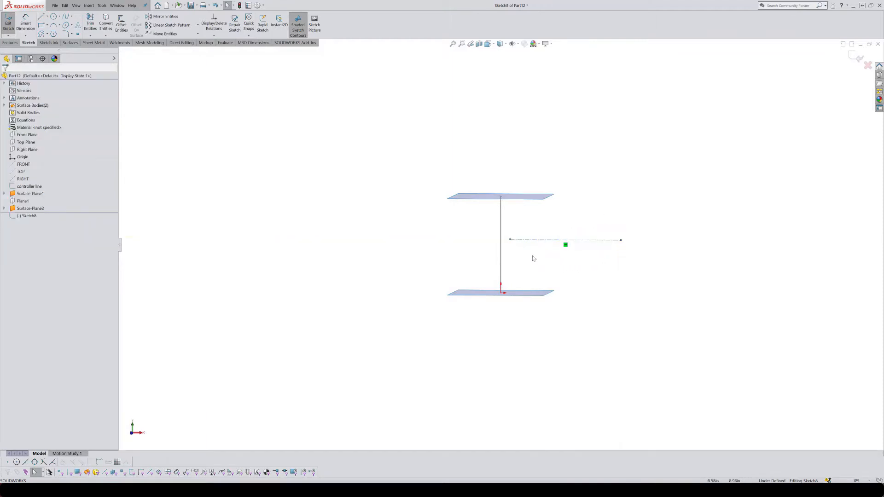
Step: Constrain the horizontal construction line's left endpoint to the midpoint of the controller line
{"action": "scroll", "coordinate": [529, 256], "scroll_direction": "up", "scroll_amount": 2}
{"action": "scroll", "coordinate": [519, 246], "scroll_direction": "down", "scroll_amount": 3}
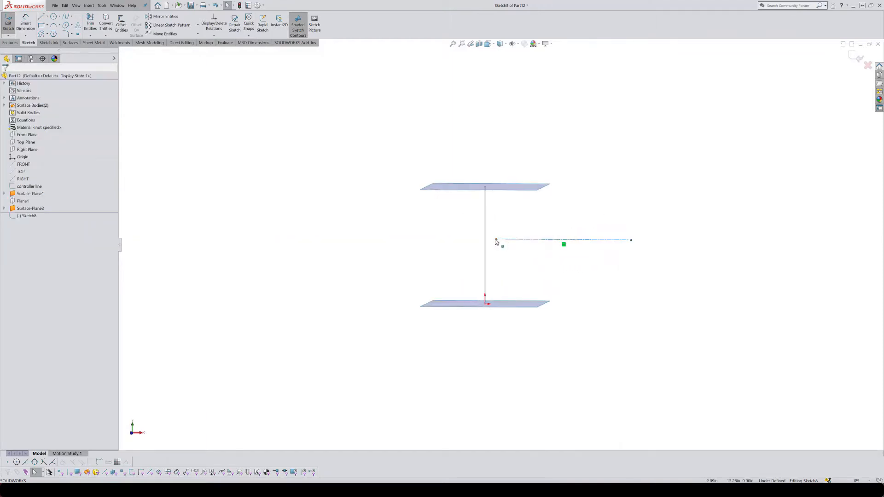
{"action": "left_click", "coordinate": [485, 237]}
{"action": "left_click", "coordinate": [496, 239], "text": "ctrl"}
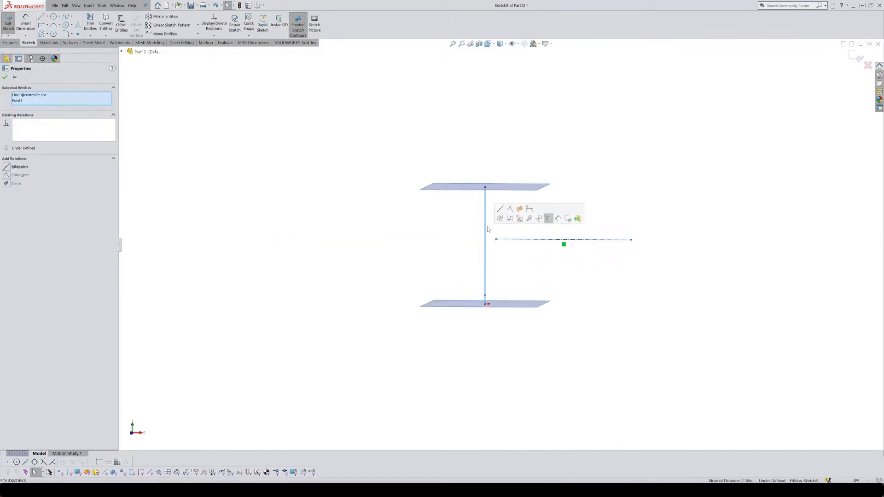
{"action": "left_click", "coordinate": [504, 215]}
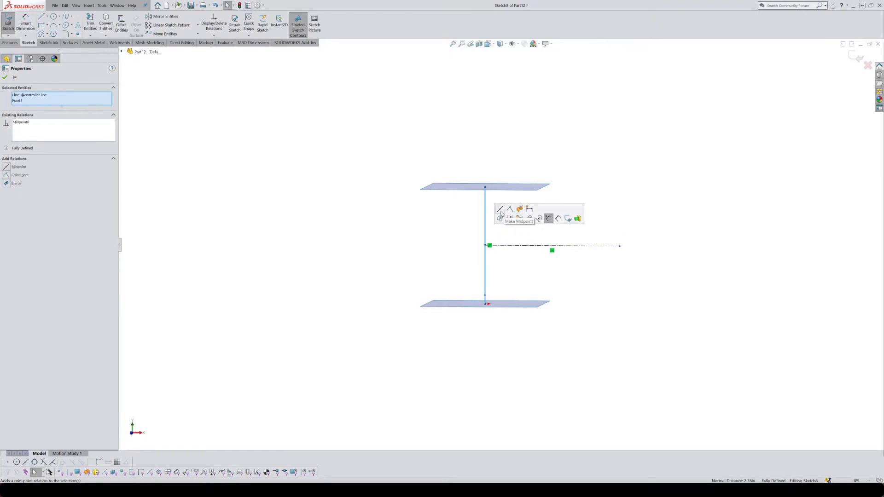
{"action": "left_click", "coordinate": [523, 276]}
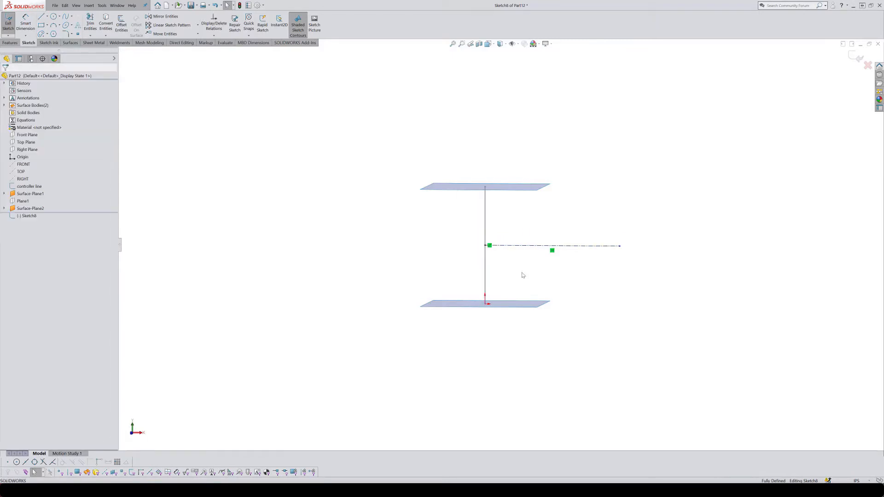
Step: Make the horizontal construction line equal in length to the controller line
{"action": "left_click", "coordinate": [527, 247]}
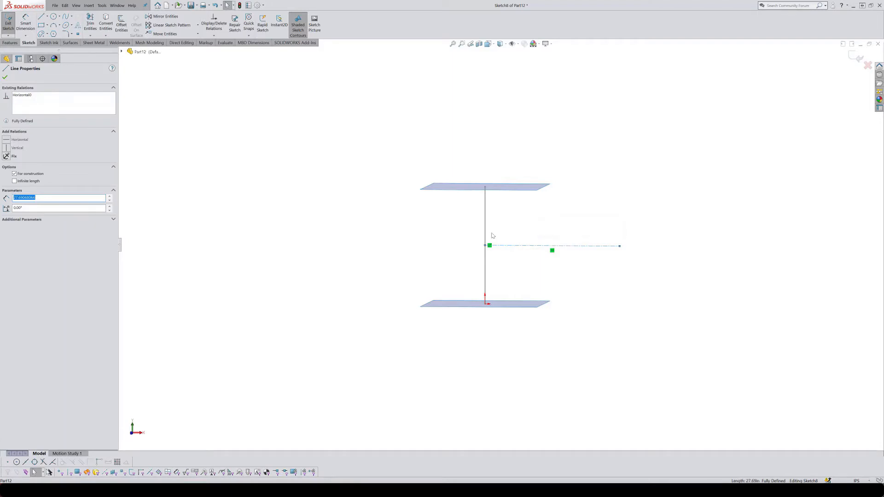
{"action": "left_click", "coordinate": [485, 236], "text": "ctrl"}
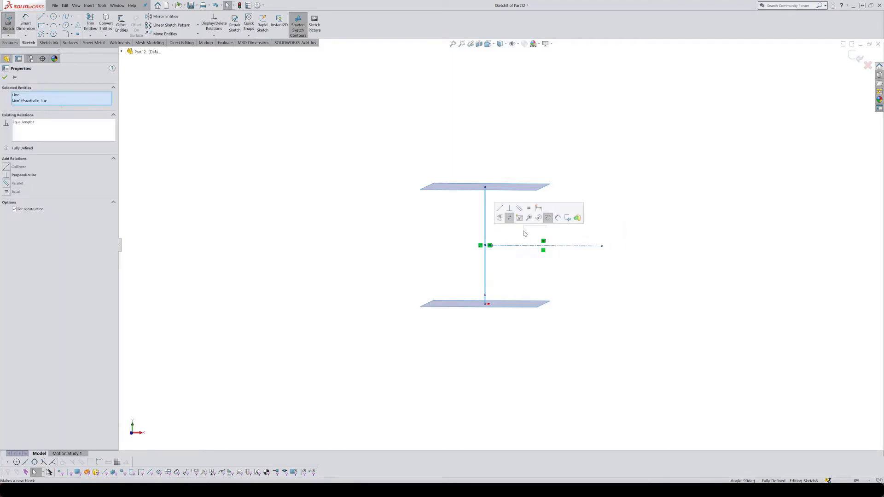
{"action": "left_click", "coordinate": [539, 266]}
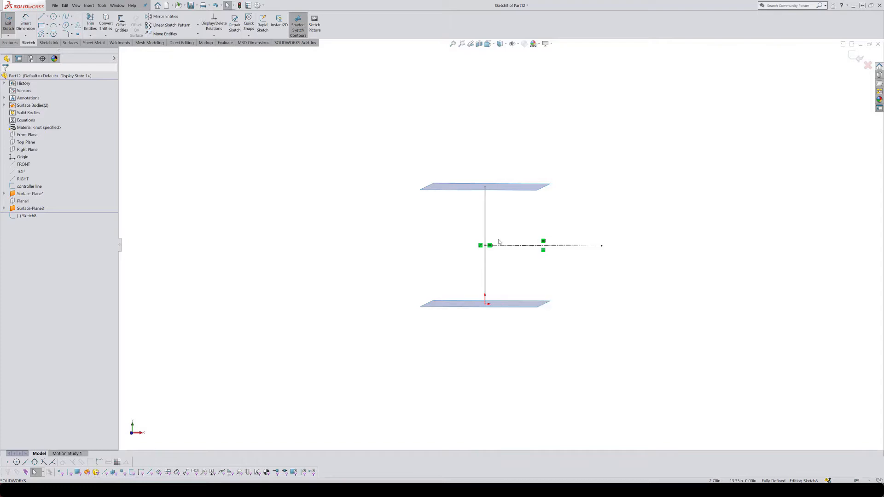
Step: Sketch a longer horizontal construction line just above the first one and merge their right endpoints
{"action": "right_click_drag", "start_coordinate": [510, 240], "coordinate": [488, 239]}
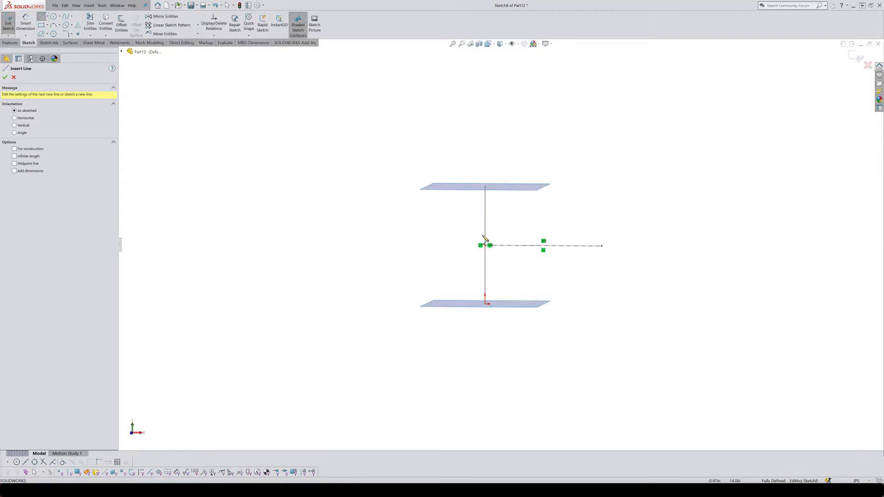
{"action": "left_click", "coordinate": [443, 229]}
{"action": "left_click", "coordinate": [649, 233]}
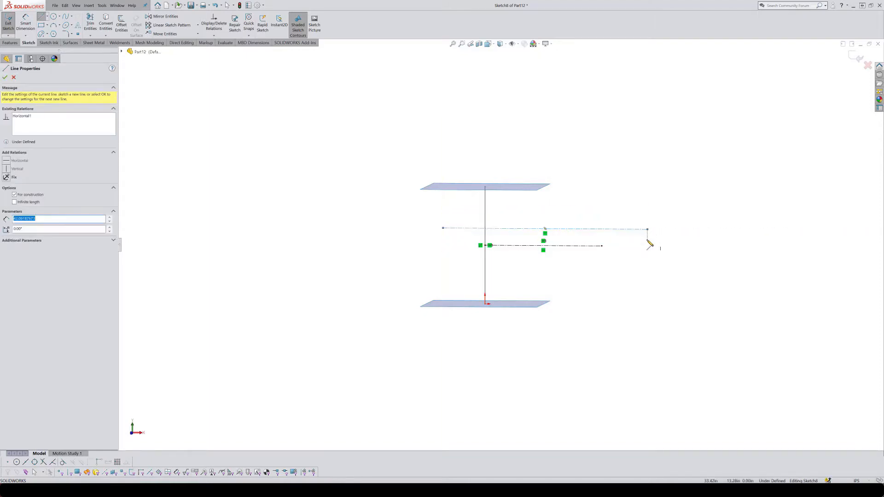
{"action": "key", "text": "Escape"}
{"action": "left_click", "coordinate": [647, 230]}
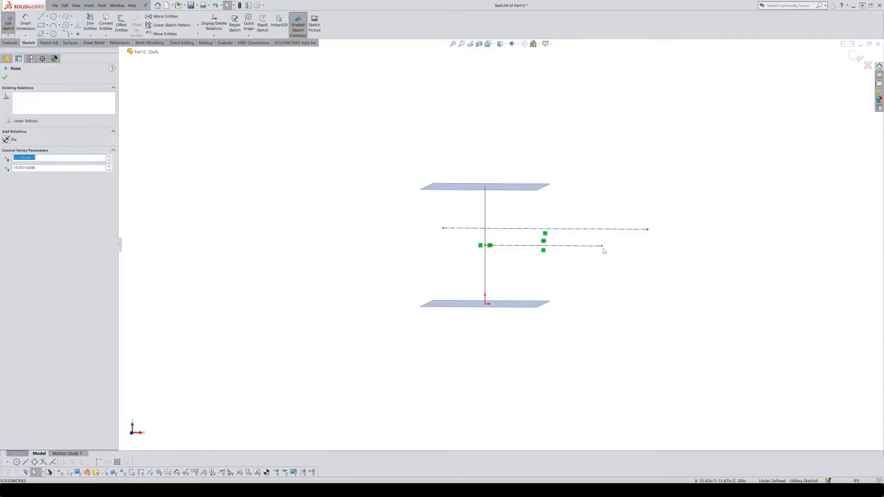
{"action": "left_click", "coordinate": [602, 247], "text": "ctrl"}
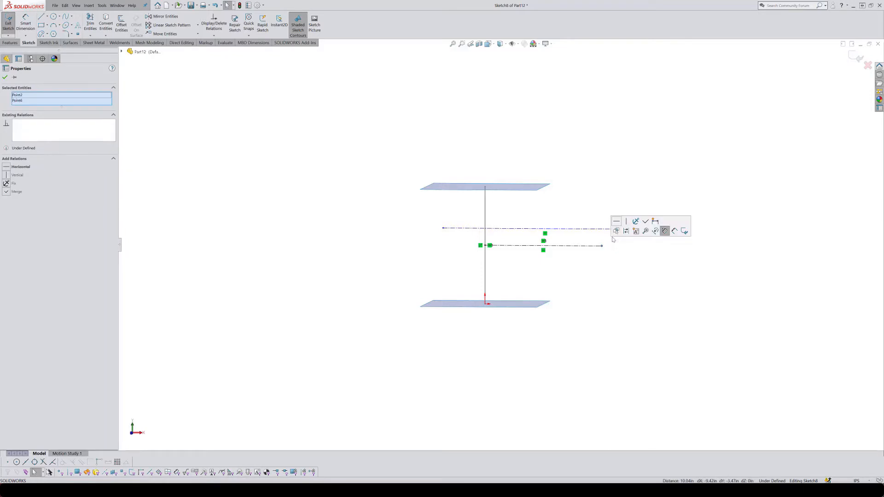
{"action": "left_click", "coordinate": [646, 224]}
{"action": "left_click", "coordinate": [560, 282]}
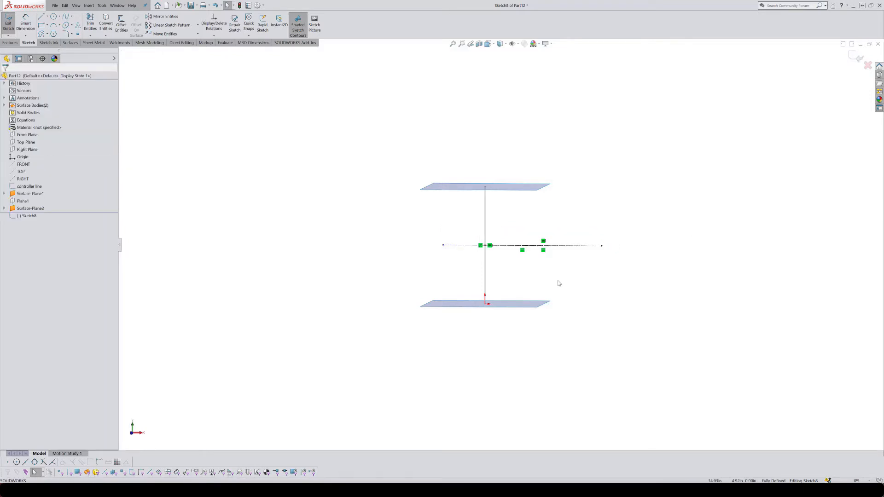
Step: Dimension the longer horizontal construction line at 36 in
{"action": "right_click_drag", "start_coordinate": [561, 281], "coordinate": [558, 227]}
{"action": "left_click", "coordinate": [467, 245]}
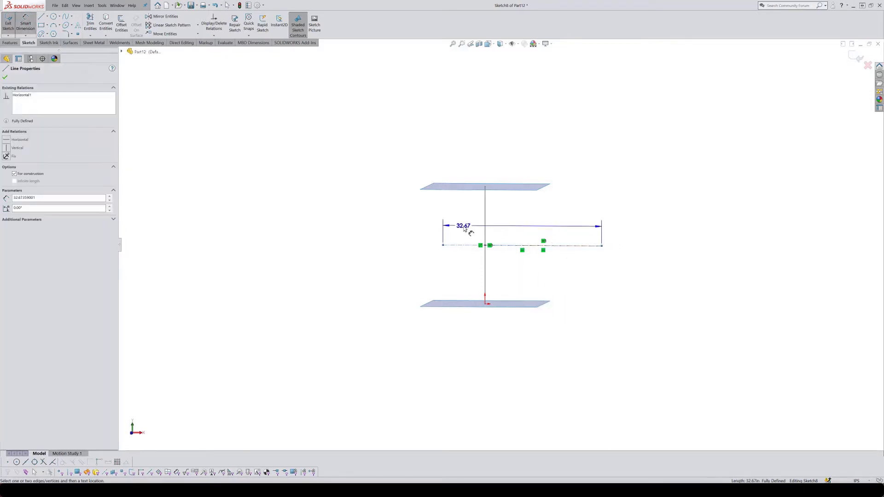
{"action": "left_click", "coordinate": [484, 228]}
{"action": "type", "text": "36"}
{"action": "key", "text": "Return"}
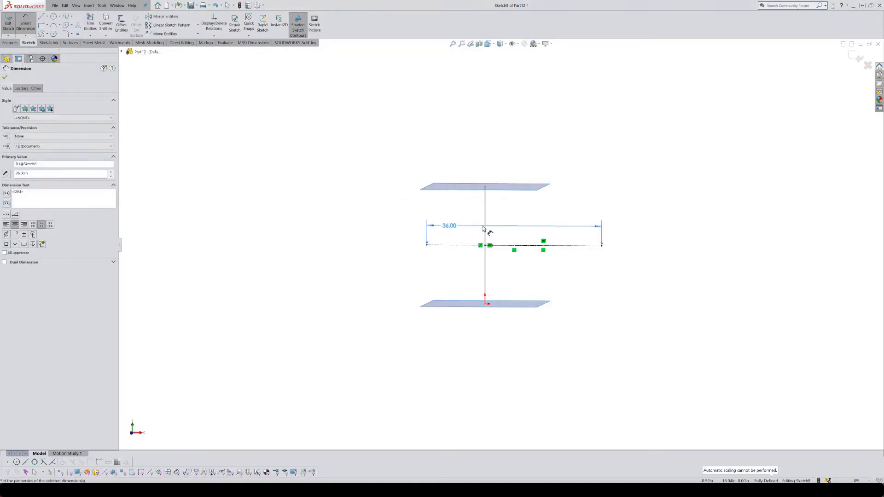
{"action": "key", "text": "Escape"}
{"action": "key", "text": "Escape"}
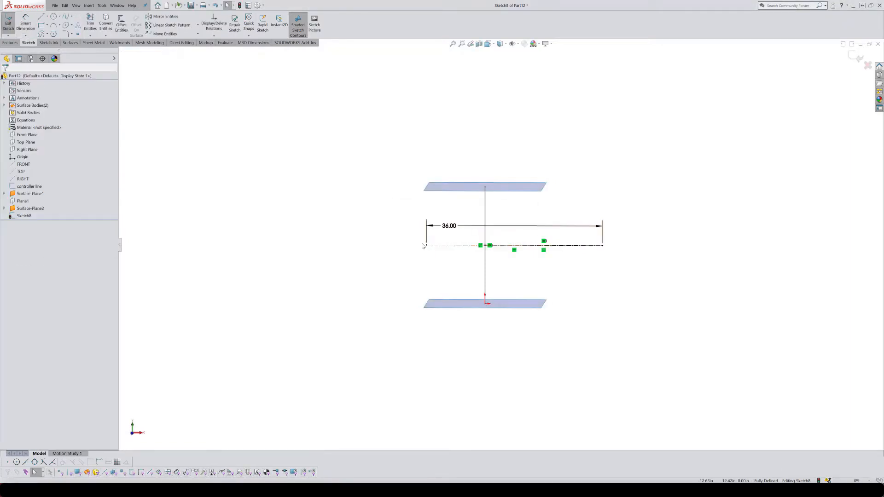
Step: Sketch a slanted solid line to the left of the surfaces, running from the upper surface's height down to about the construction lines' height
{"action": "middle_click_drag", "start_coordinate": [425, 248], "coordinate": [428, 205]}
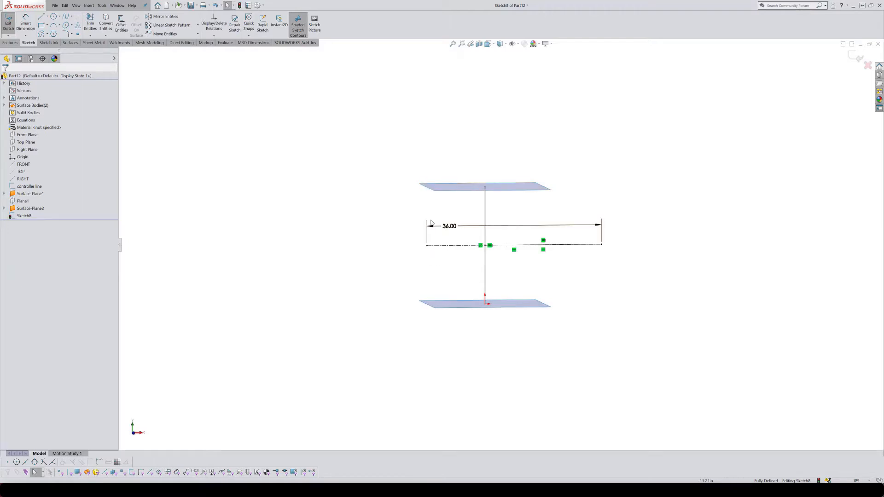
{"action": "mouse_move", "coordinate": [432, 208]}
{"action": "middle_mouse_down"}
{"action": "mouse_move", "coordinate": [429, 217]}
{"action": "mouse_move", "coordinate": [432, 202]}
{"action": "middle_mouse_up"}
{"action": "mouse_move", "coordinate": [464, 259]}
{"action": "middle_mouse_down"}
{"action": "mouse_move", "coordinate": [436, 198]}
{"action": "mouse_move", "coordinate": [435, 238]}
{"action": "mouse_move", "coordinate": [428, 189]}
{"action": "mouse_move", "coordinate": [402, 214]}
{"action": "mouse_move", "coordinate": [408, 219]}
{"action": "middle_mouse_up"}
{"action": "right_click_drag", "start_coordinate": [381, 203], "coordinate": [375, 191]}
{"action": "left_click", "coordinate": [380, 189]}
{"action": "left_click", "coordinate": [403, 247]}
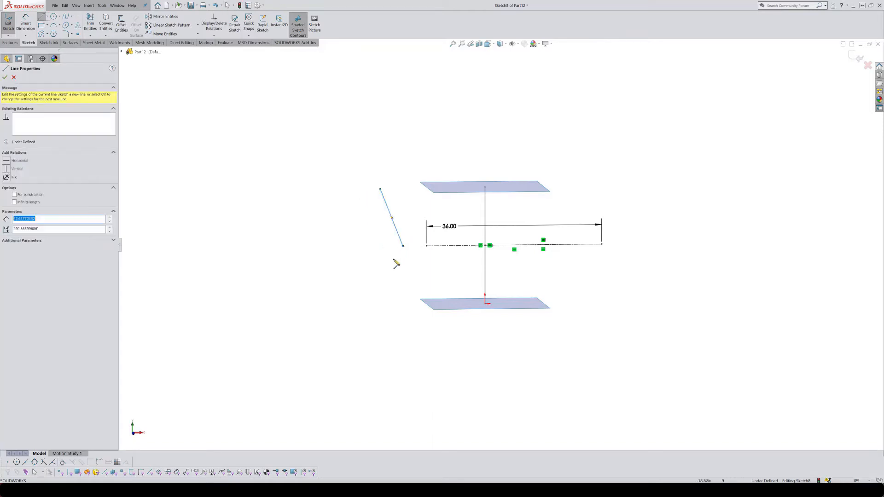
{"action": "key", "text": "Escape"}
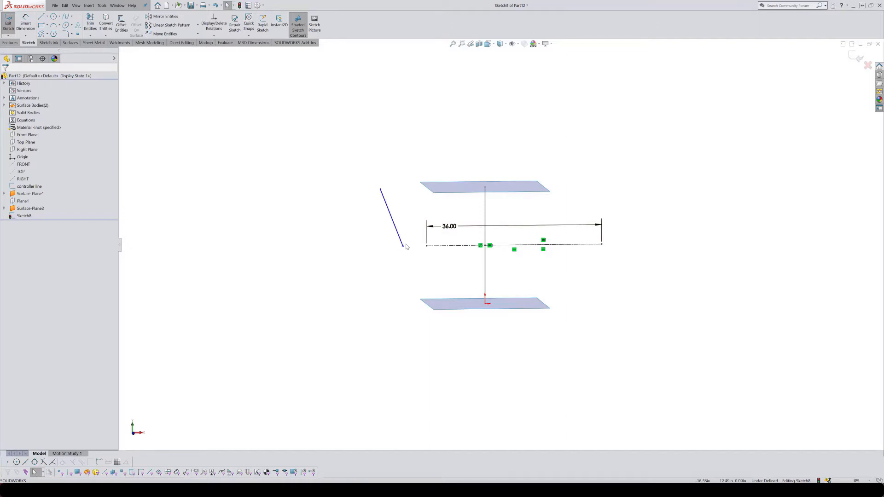
Step: Pierce the slanted line's upper endpoint to the upper surface's left edge and merge its lower endpoint with the construction line's left end
{"action": "left_click", "coordinate": [381, 192]}
{"action": "left_click", "coordinate": [425, 189], "text": "ctrl"}
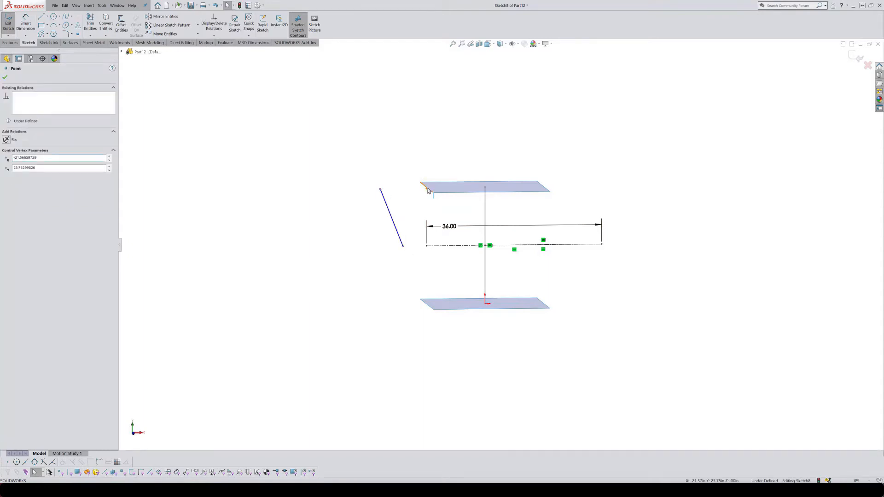
{"action": "left_click", "coordinate": [441, 162]}
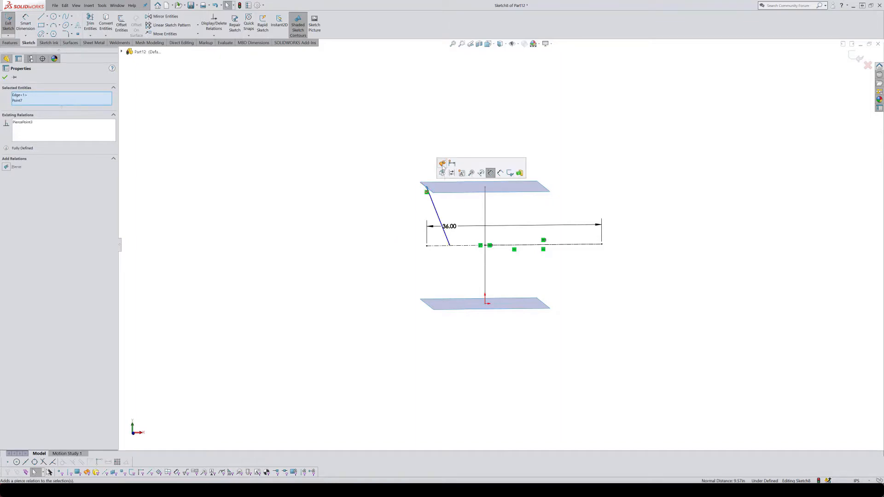
{"action": "left_click", "coordinate": [449, 245]}
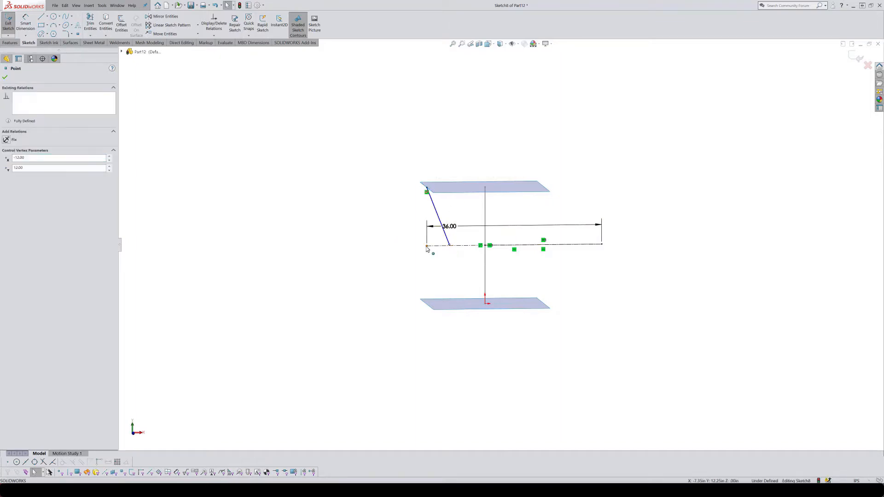
{"action": "left_click", "coordinate": [427, 246], "text": "ctrl"}
{"action": "left_click", "coordinate": [469, 223]}
{"action": "left_click", "coordinate": [410, 258]}
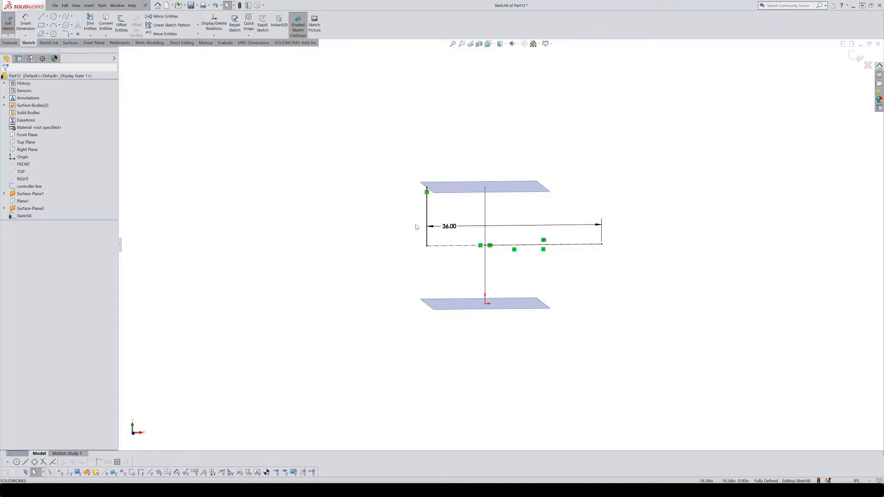
Step: Sketch a second line from the construction line's left end, pierce its free end to the lower surface's left edge, and close the sketch
{"action": "key", "text": "l"}
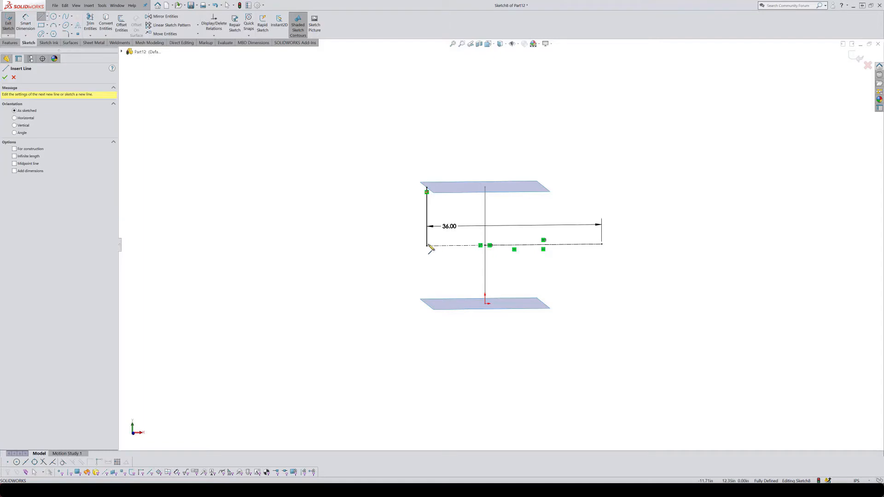
{"action": "left_click", "coordinate": [427, 245]}
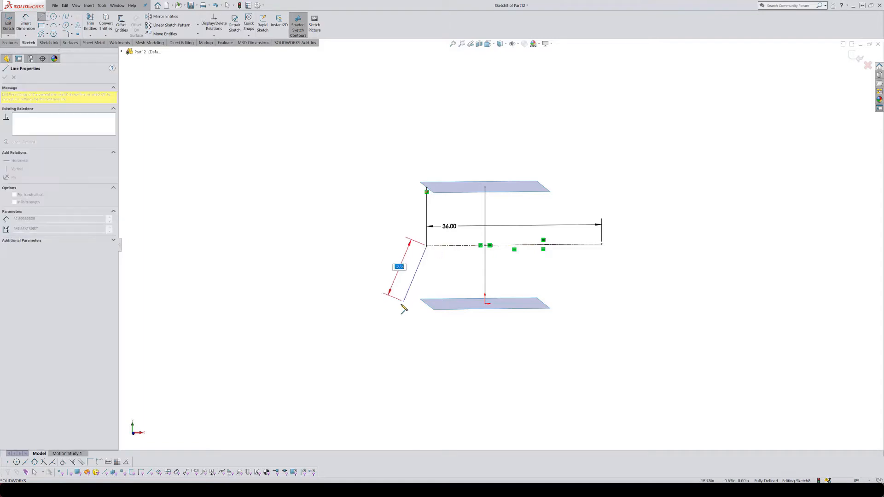
{"action": "left_click", "coordinate": [399, 306]}
{"action": "key", "text": "Escape"}
{"action": "left_click", "coordinate": [399, 306]}
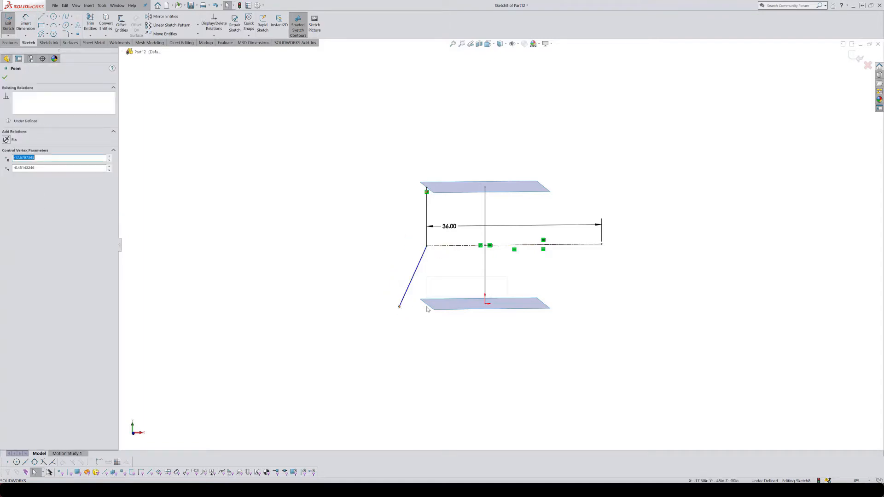
{"action": "left_click", "coordinate": [427, 307], "text": "ctrl"}
{"action": "left_click", "coordinate": [443, 281]}
{"action": "left_click", "coordinate": [388, 280]}
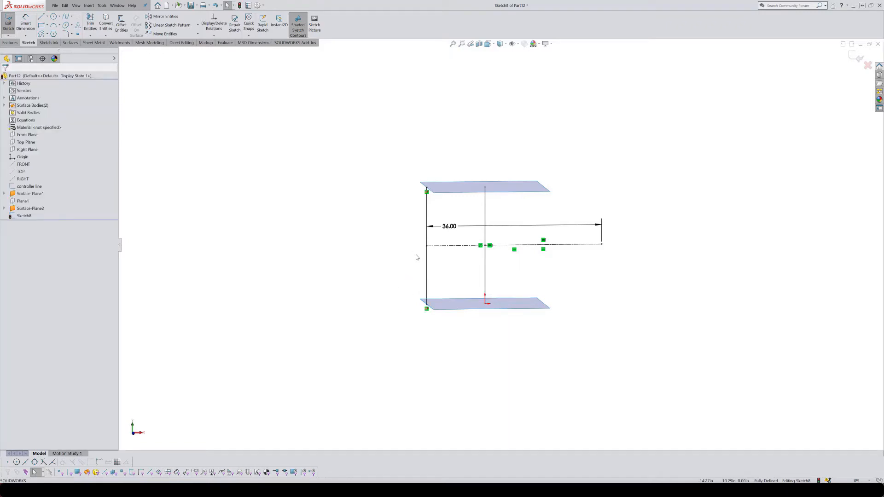
{"action": "left_click", "coordinate": [856, 59]}
Step: Change the length dimension in the controller line sketch to driven and exit the sketch
{"action": "left_click", "coordinate": [484, 218]}
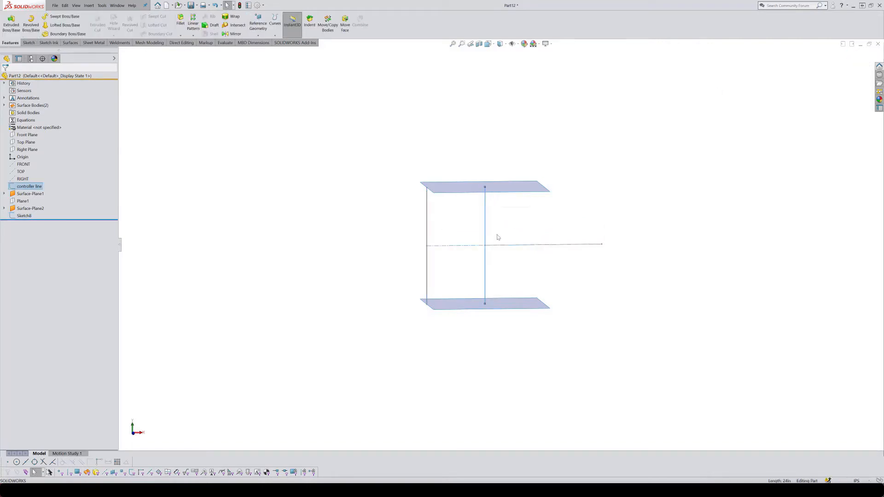
{"action": "double_click", "coordinate": [484, 231]}
{"action": "right_click", "coordinate": [533, 241]}
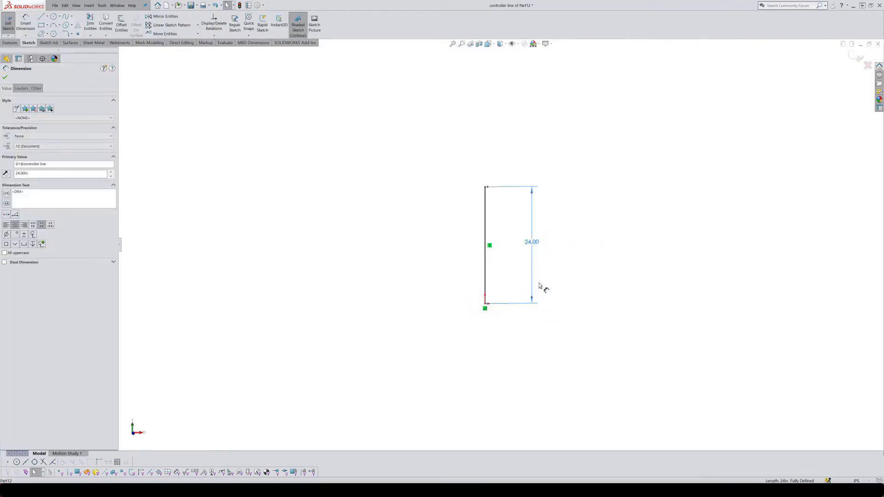
{"action": "left_click", "coordinate": [551, 372]}
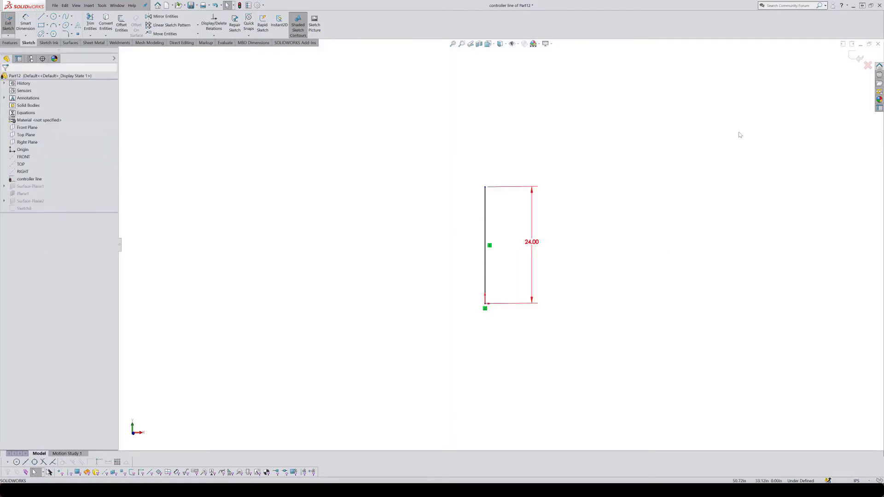
{"action": "left_click", "coordinate": [855, 57]}
Step: Stretch and shorten the controller line by its upper end to flex the linkage, ending at about 17.81 in
{"action": "left_click", "coordinate": [484, 190]}
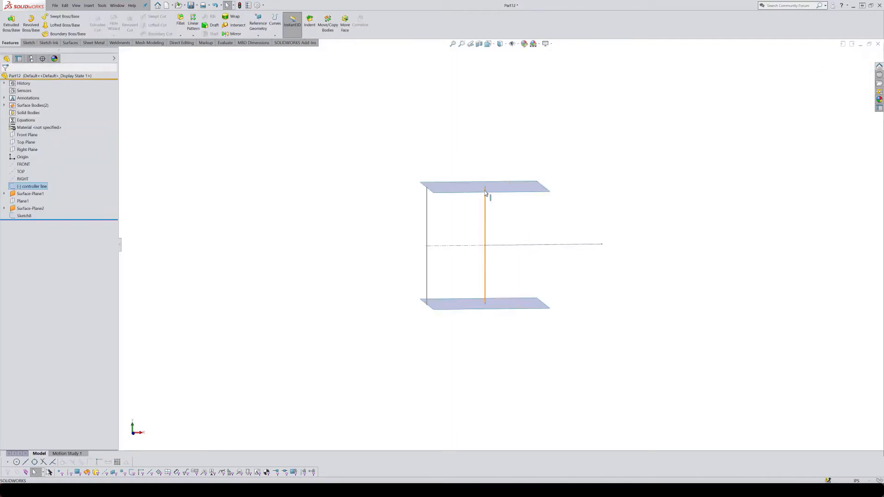
{"action": "left_click_drag", "start_coordinate": [486, 189], "coordinate": [493, 146]}
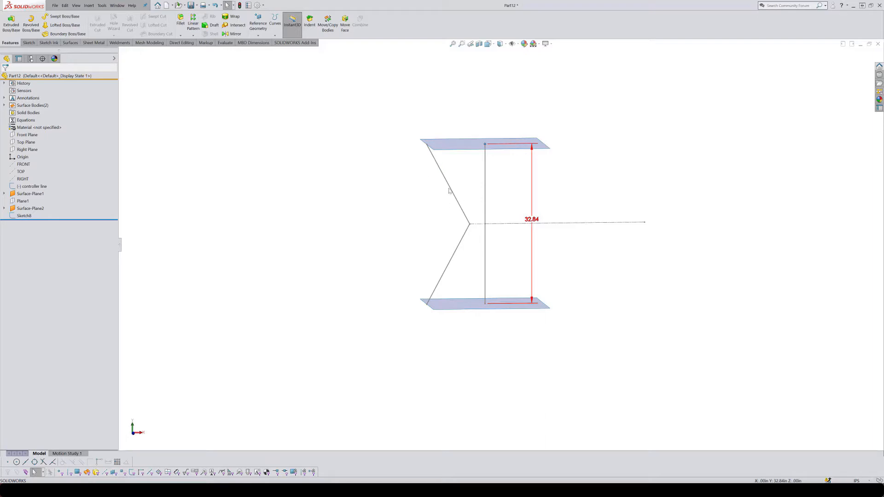
{"action": "left_click_drag", "start_coordinate": [485, 145], "coordinate": [485, 234]}
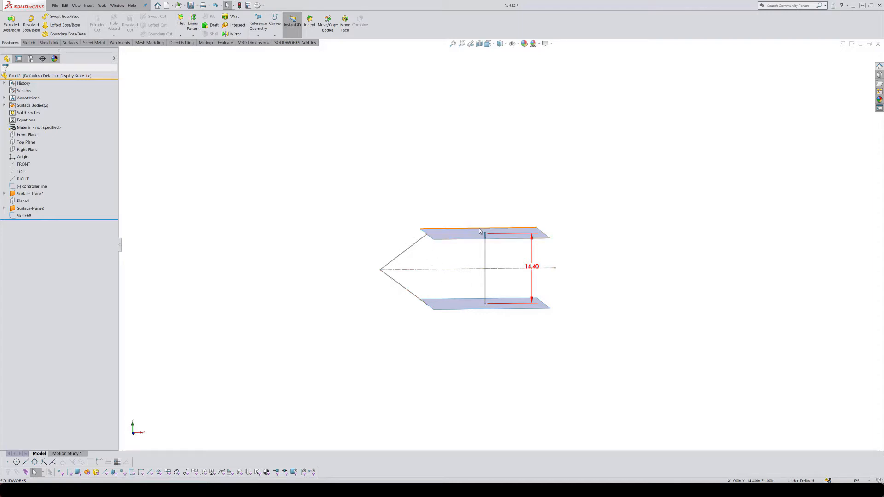
{"action": "left_click_drag", "start_coordinate": [484, 234], "coordinate": [485, 152]}
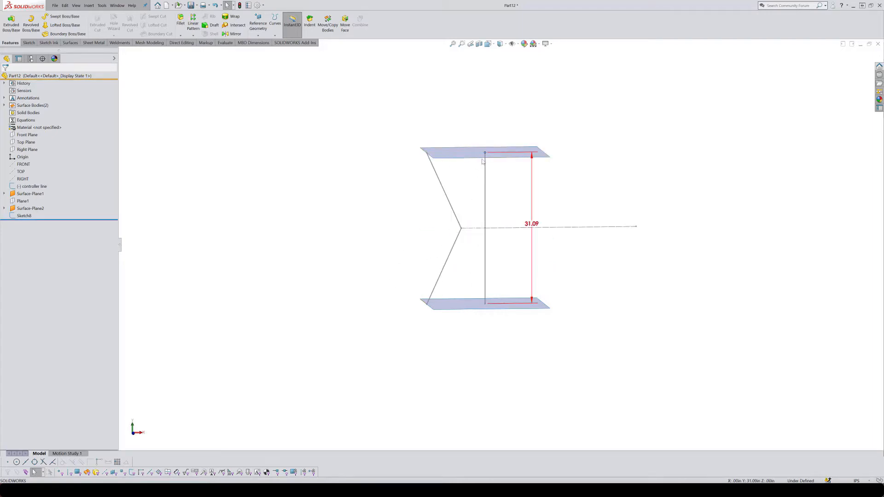
{"action": "left_click_drag", "start_coordinate": [486, 196], "coordinate": [503, 258]}
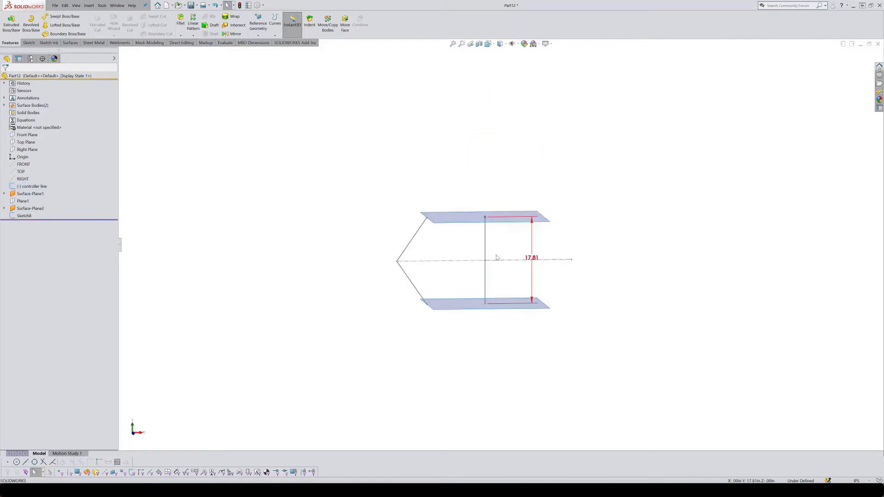
Step: Make the controller line's length dimension driving again, set it to 24 in, and exit the sketch
{"action": "double_click", "coordinate": [485, 251]}
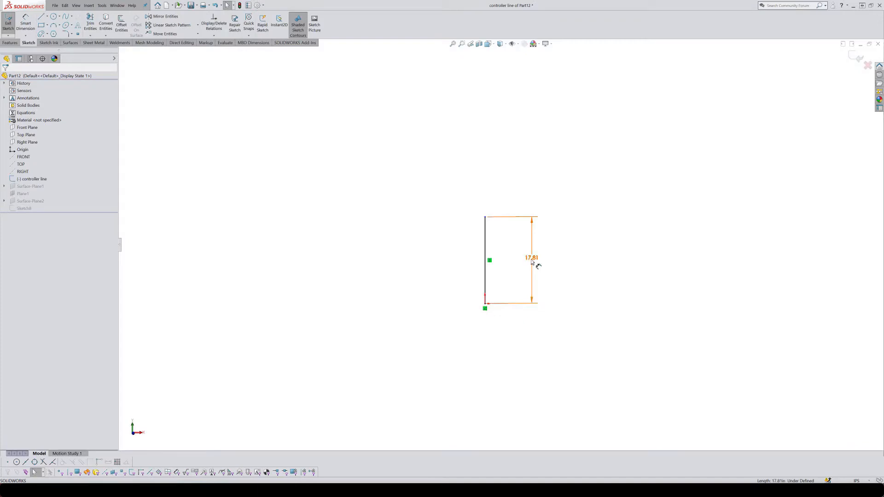
{"action": "right_click", "coordinate": [531, 269]}
{"action": "left_click", "coordinate": [548, 381]}
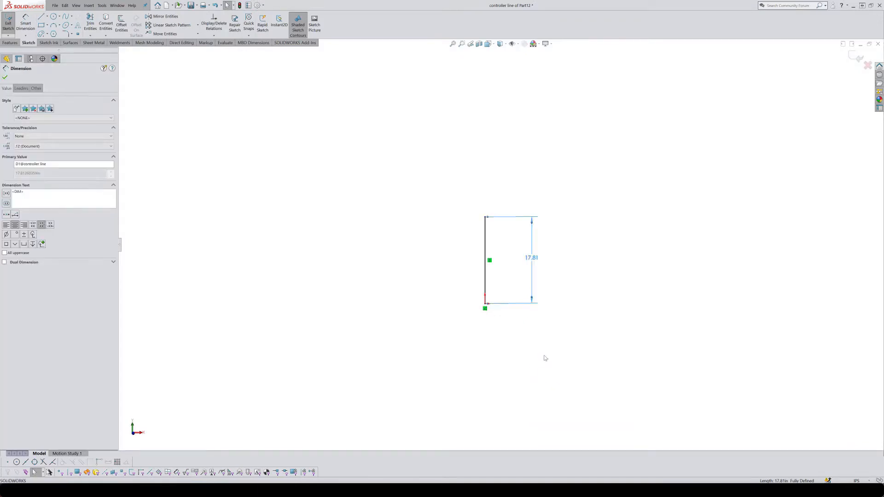
{"action": "double_click", "coordinate": [532, 257]}
{"action": "type", "text": "24"}
{"action": "key", "text": "Return"}
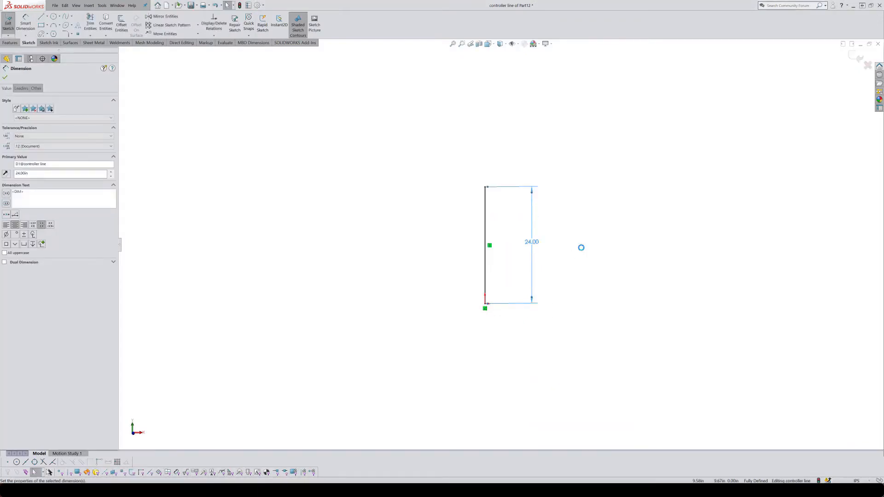
{"action": "left_click", "coordinate": [855, 56]}
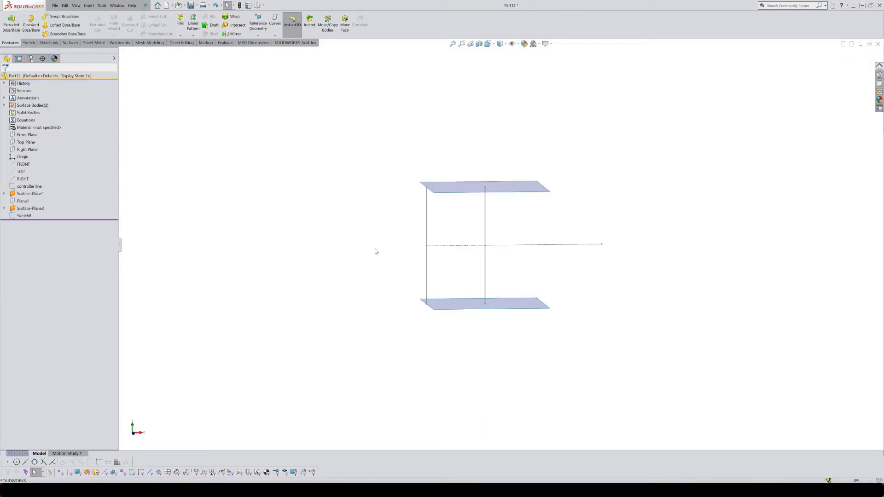
Step: Start a Boundary Surface between the left edges of the upper and lower surfaces as Direction 1 curves
{"action": "middle_click_drag", "start_coordinate": [428, 283], "coordinate": [444, 291]}
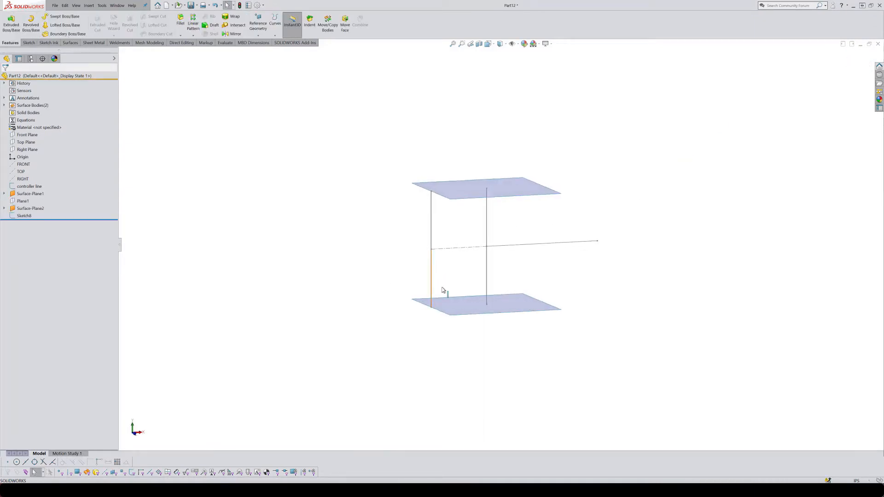
{"action": "left_click", "coordinate": [71, 43]}
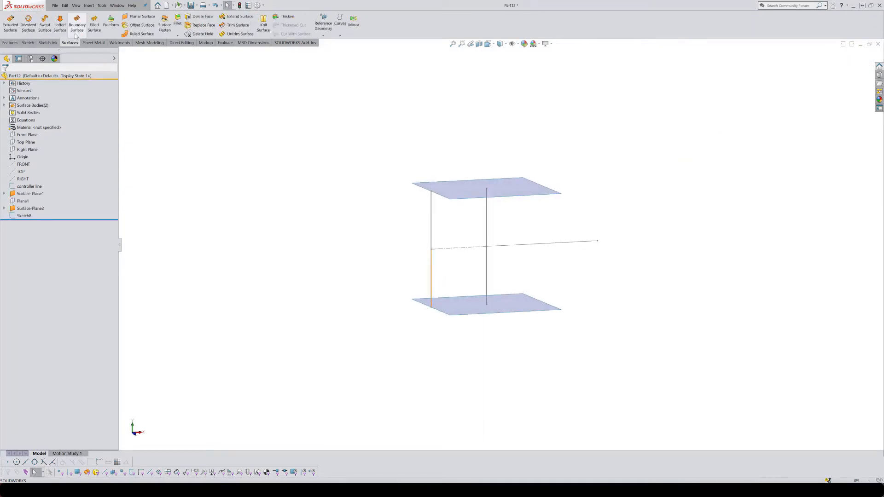
{"action": "left_click", "coordinate": [78, 27]}
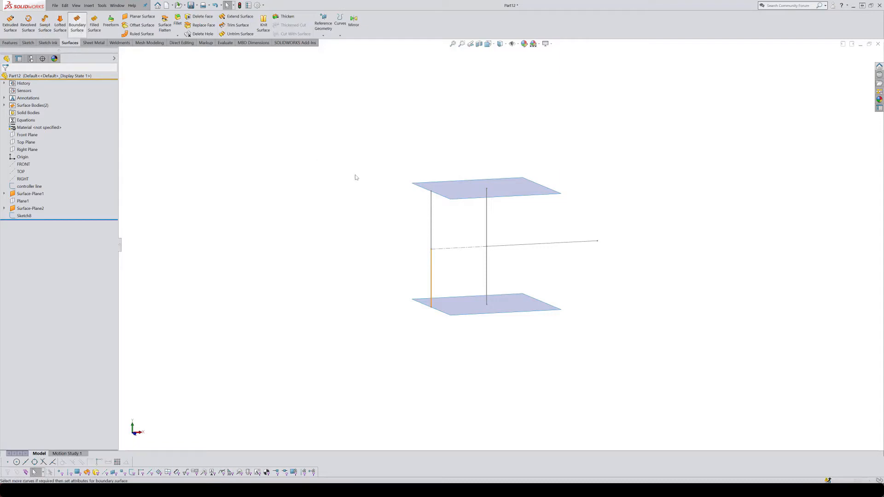
{"action": "left_click", "coordinate": [421, 190]}
{"action": "left_click", "coordinate": [423, 305]}
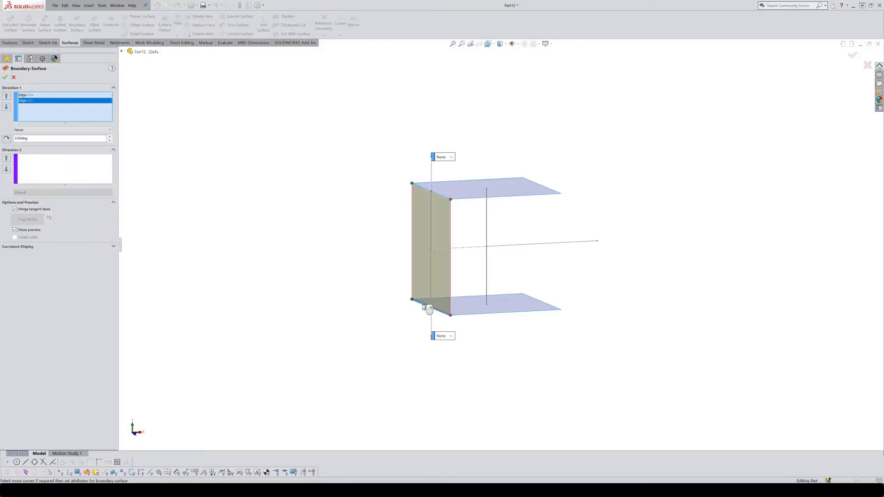
Step: Set the upper edge's boundary constraint to Direction Vector, using the upper linkage line as its direction
{"action": "left_click", "coordinate": [26, 95]}
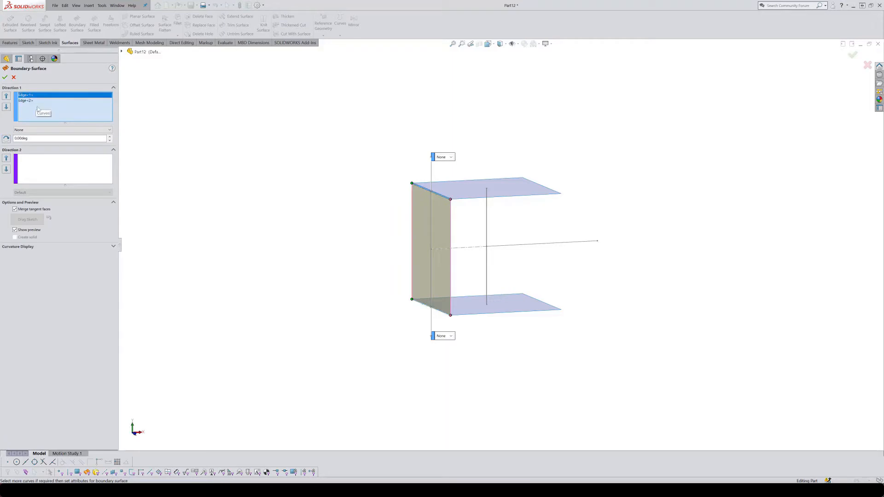
{"action": "left_click", "coordinate": [41, 130]}
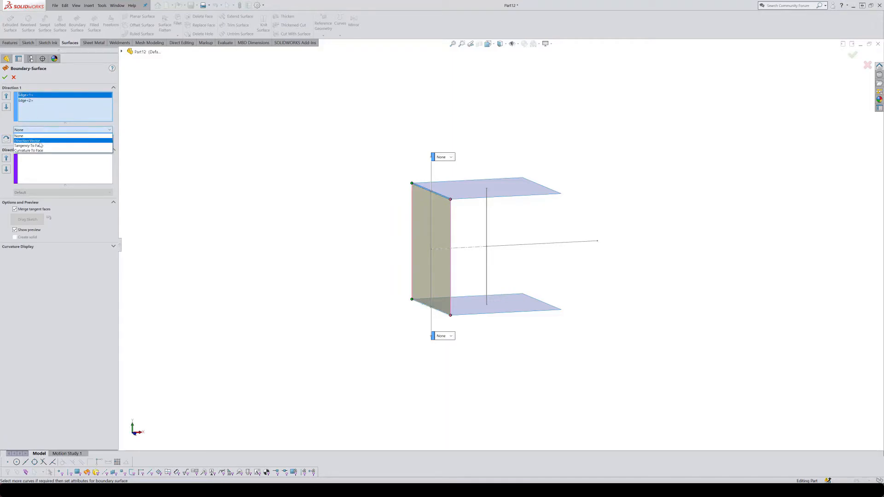
{"action": "left_click", "coordinate": [39, 141]}
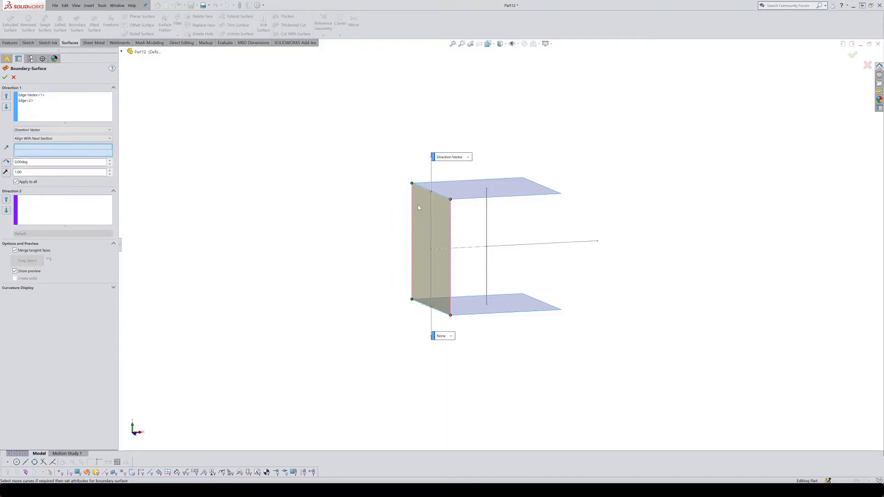
{"action": "left_click", "coordinate": [431, 217]}
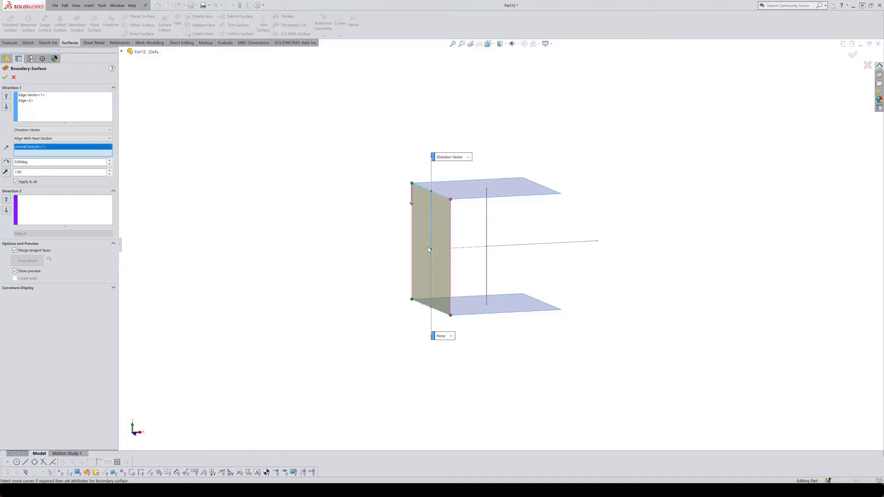
Step: Set the lower edge's constraint to Direction Vector along the lower linkage line and create the boundary surface
{"action": "left_click", "coordinate": [27, 100]}
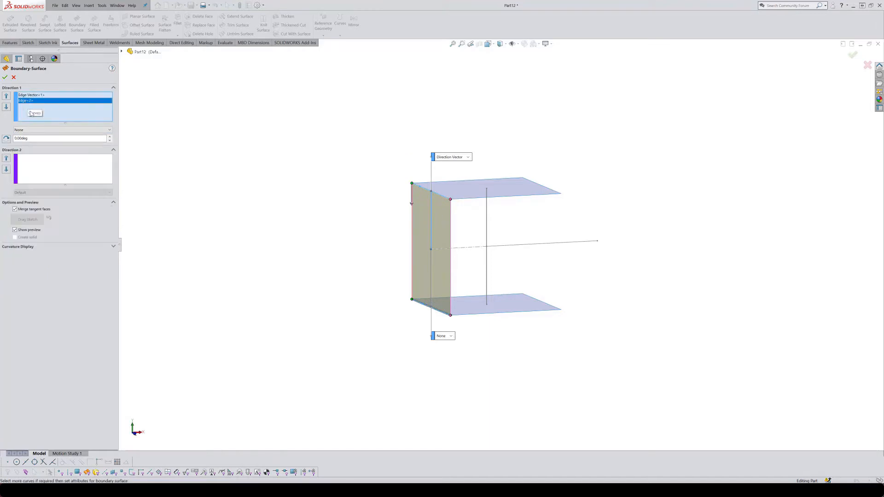
{"action": "left_click", "coordinate": [38, 130]}
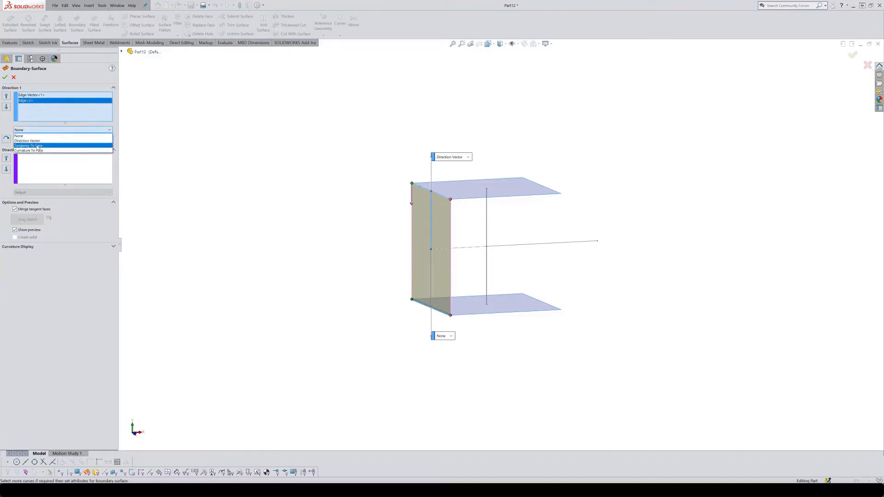
{"action": "left_click", "coordinate": [35, 141]}
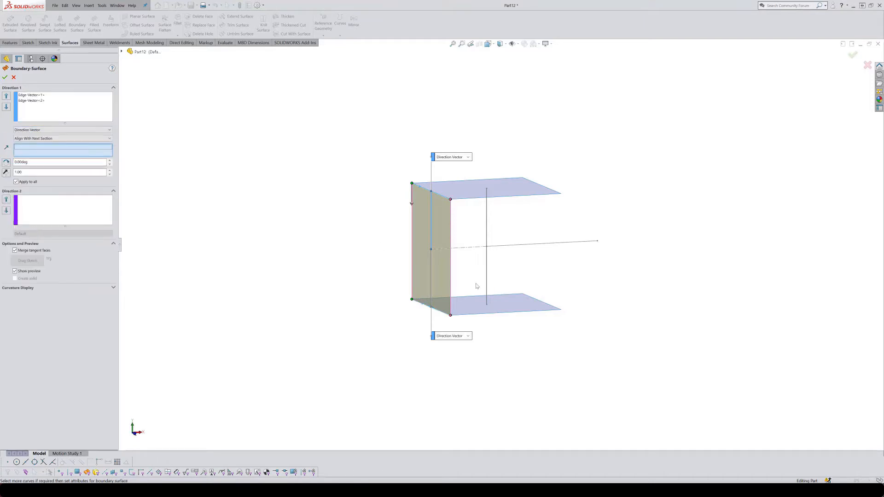
{"action": "left_click", "coordinate": [431, 278]}
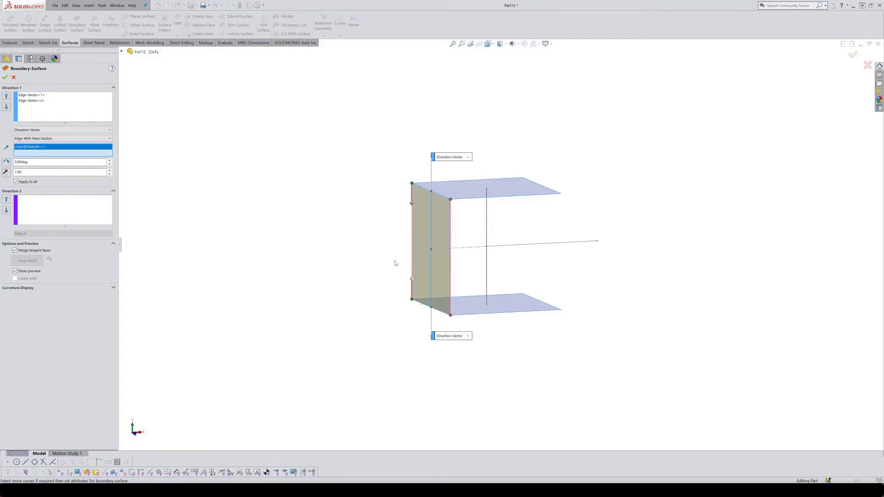
{"action": "left_click", "coordinate": [5, 77]}
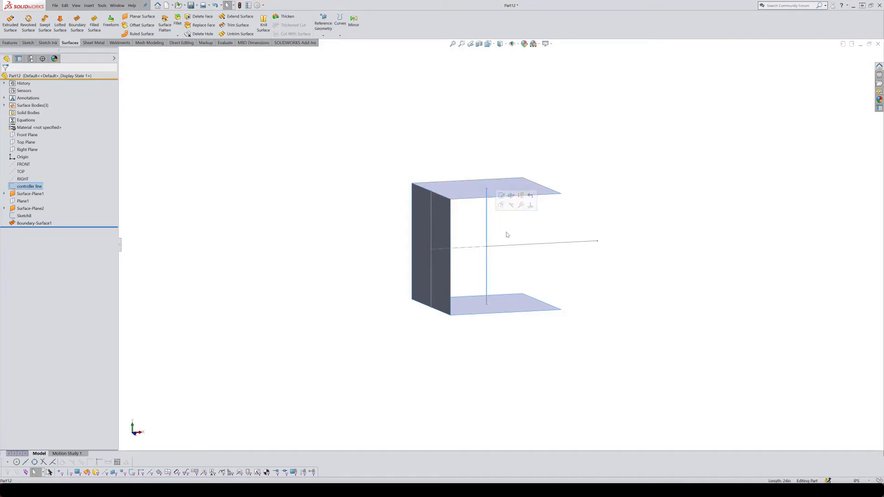
Step: Reopen the controller line sketch and change its length dimension to driven
{"action": "left_click", "coordinate": [486, 230]}
{"action": "double_click", "coordinate": [486, 231]}
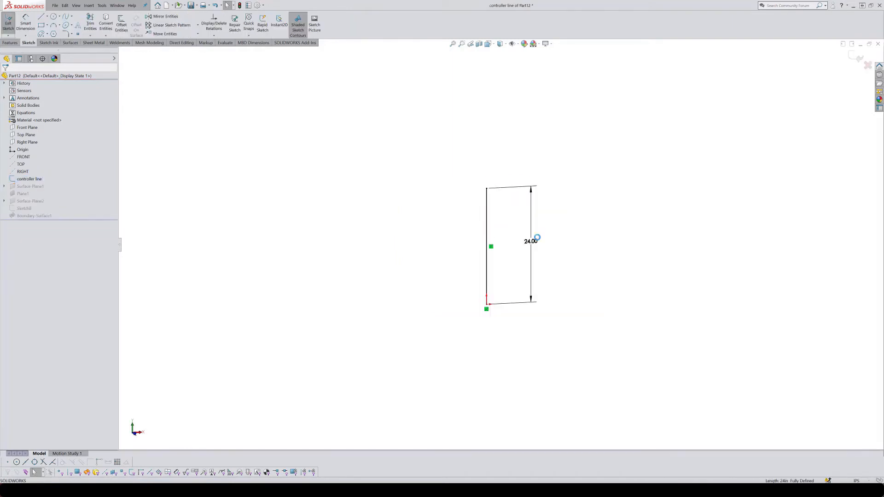
{"action": "right_click", "coordinate": [534, 241]}
{"action": "left_click", "coordinate": [554, 372]}
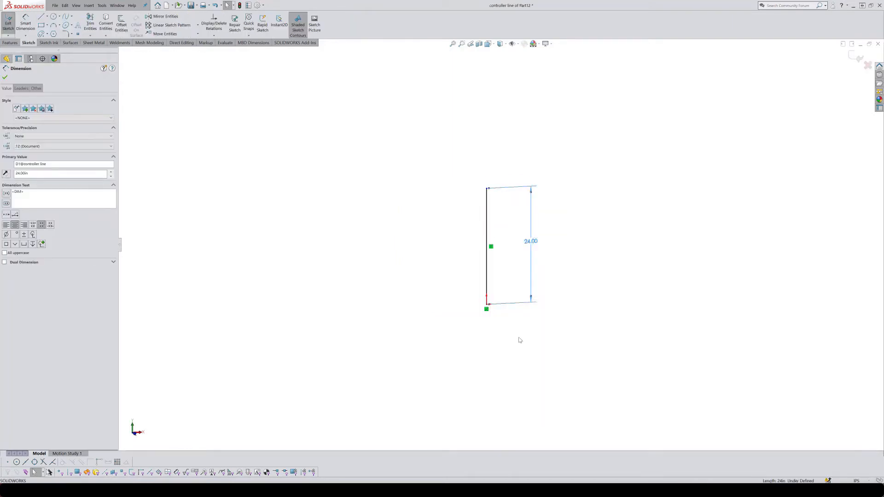
Step: Exit the sketch and stretch the controller line's upper endpoint to a length of about 34.13 in, inspecting the boundary surface from the side
{"action": "double_click", "coordinate": [513, 336]}
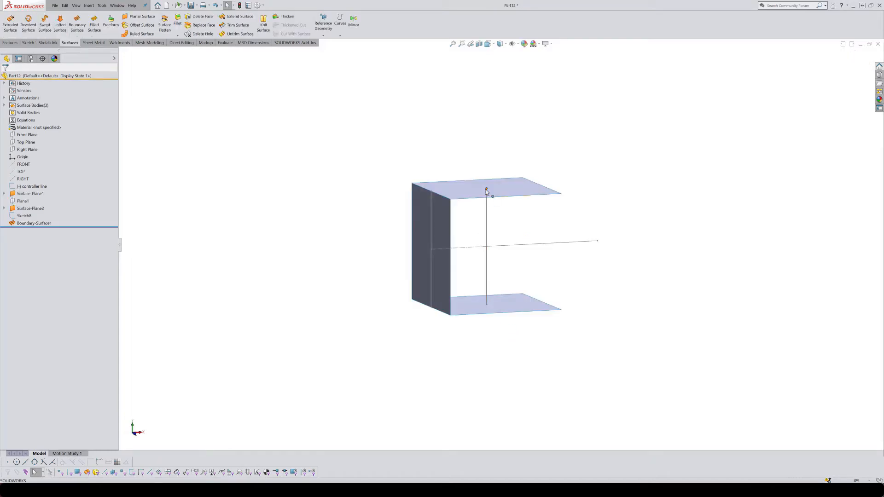
{"action": "left_click_drag", "start_coordinate": [486, 191], "coordinate": [486, 135]}
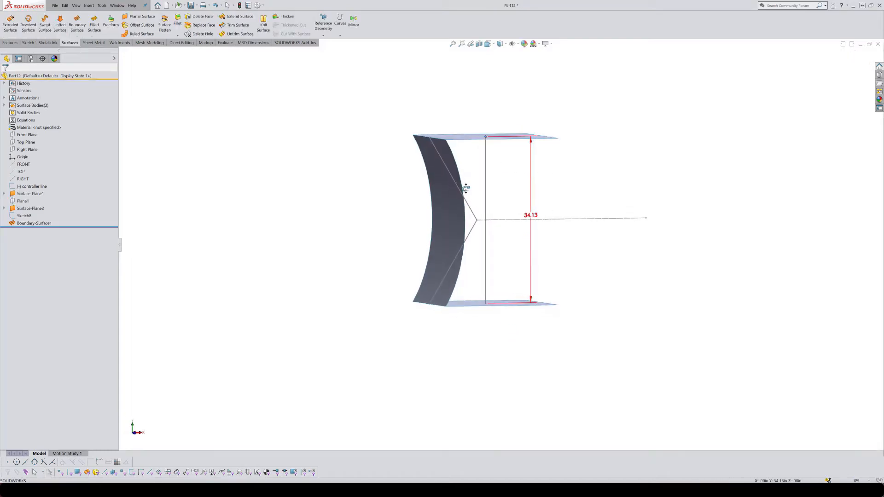
{"action": "middle_click_drag", "start_coordinate": [460, 192], "coordinate": [448, 190]}
{"action": "middle_click_drag", "start_coordinate": [434, 276], "coordinate": [430, 269]}
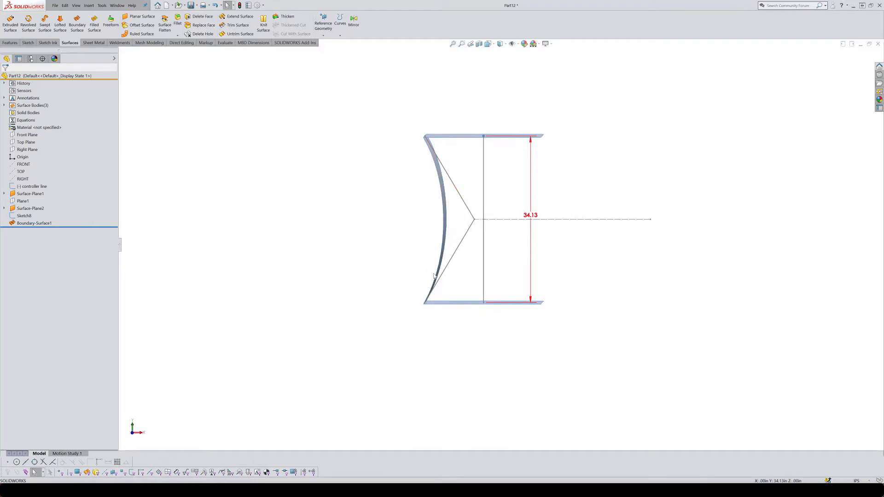
{"action": "middle_click_drag", "start_coordinate": [442, 260], "coordinate": [460, 248]}
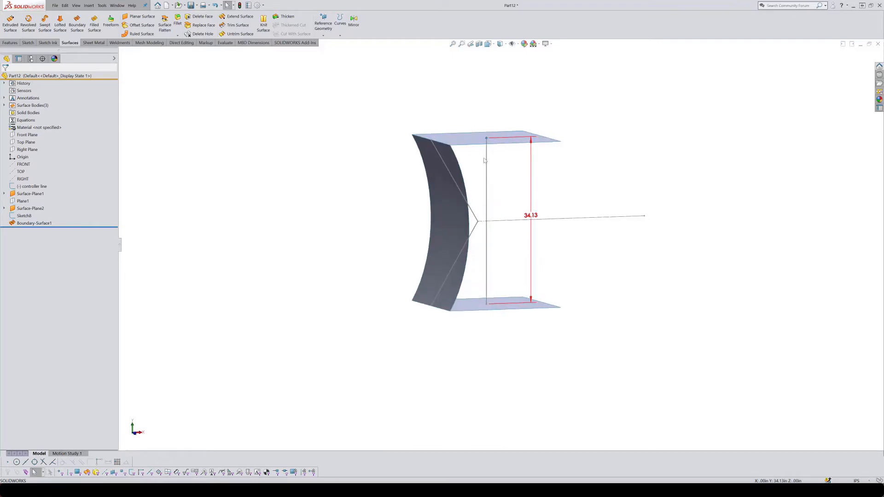
Step: Shorten the controller line to about 21.34 in and further to about 16.43 in by moving its upper endpoint
{"action": "left_click_drag", "start_coordinate": [487, 137], "coordinate": [486, 198]}
{"action": "middle_click_drag", "start_coordinate": [487, 197], "coordinate": [488, 224]}
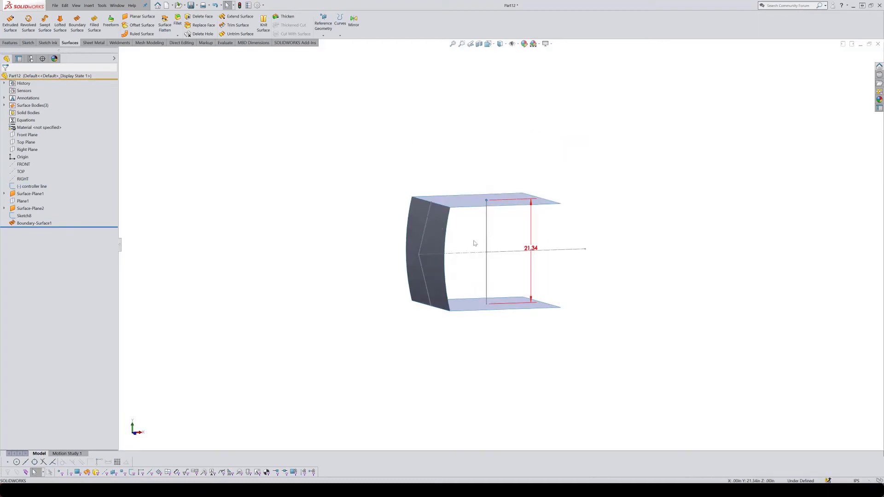
{"action": "left_click_drag", "start_coordinate": [486, 225], "coordinate": [486, 224]}
{"action": "middle_click_drag", "start_coordinate": [463, 259], "coordinate": [452, 272]}
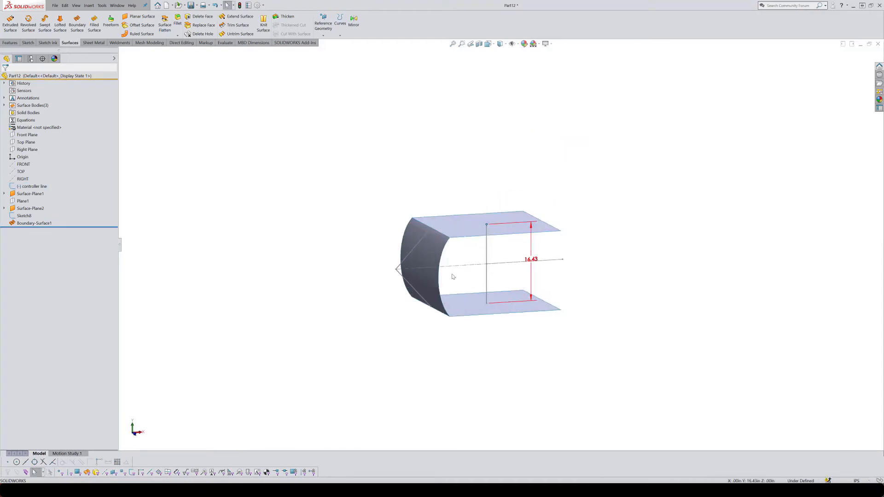
Step: Reopen the controller line sketch, make its length dimension driving again at 24 in, and exit the sketch
{"action": "double_click", "coordinate": [488, 256]}
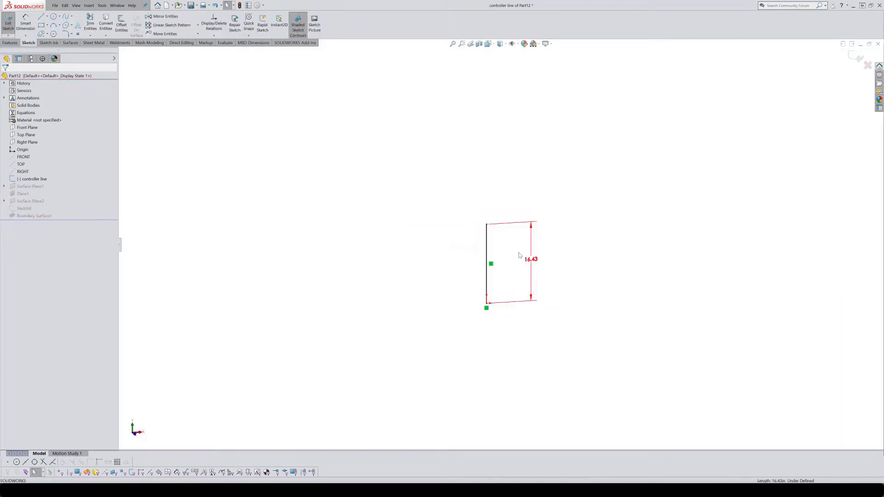
{"action": "right_click", "coordinate": [531, 259]}
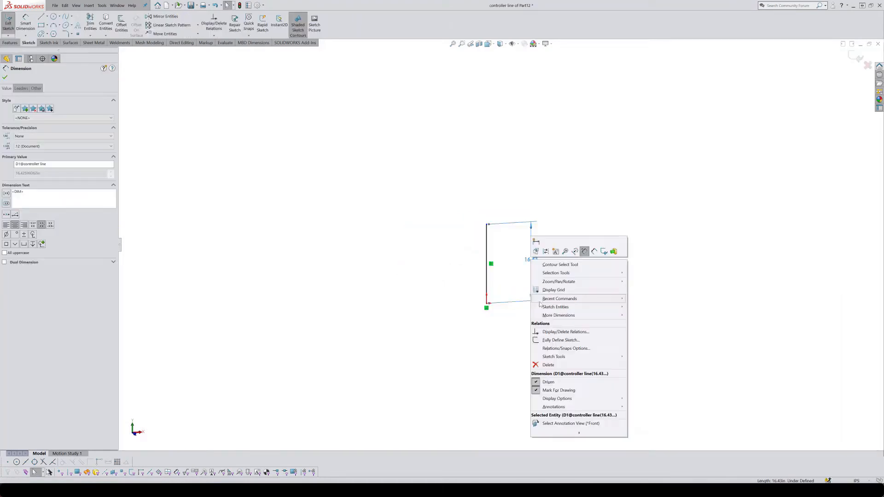
{"action": "left_click", "coordinate": [545, 381]}
{"action": "left_click", "coordinate": [856, 59]}
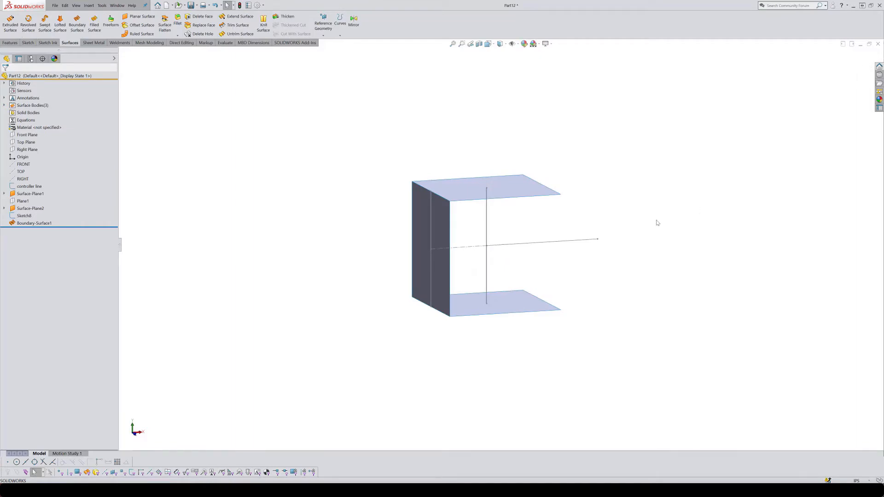
Step: Circular-pattern the boundary surface body around the controller line with 4 equally spaced instances over 360 degrees
{"action": "middle_click_drag", "start_coordinate": [537, 228], "coordinate": [541, 235]}
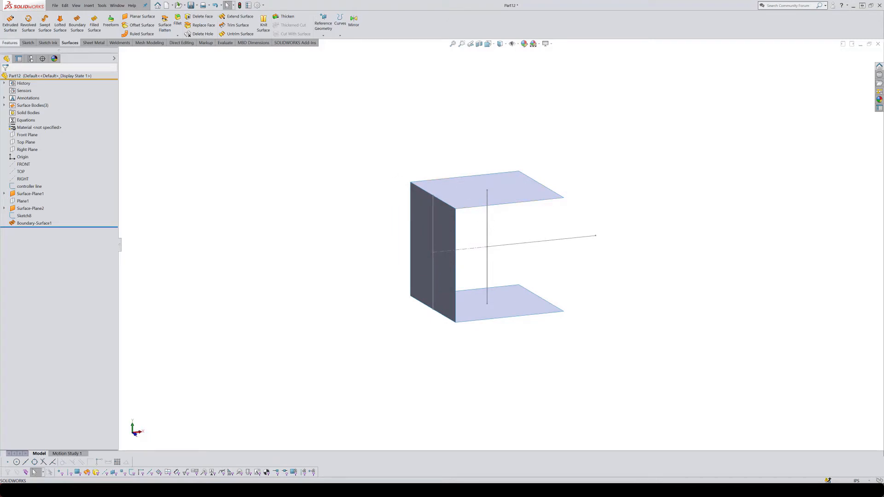
{"action": "left_click", "coordinate": [10, 42]}
{"action": "left_click", "coordinate": [192, 35]}
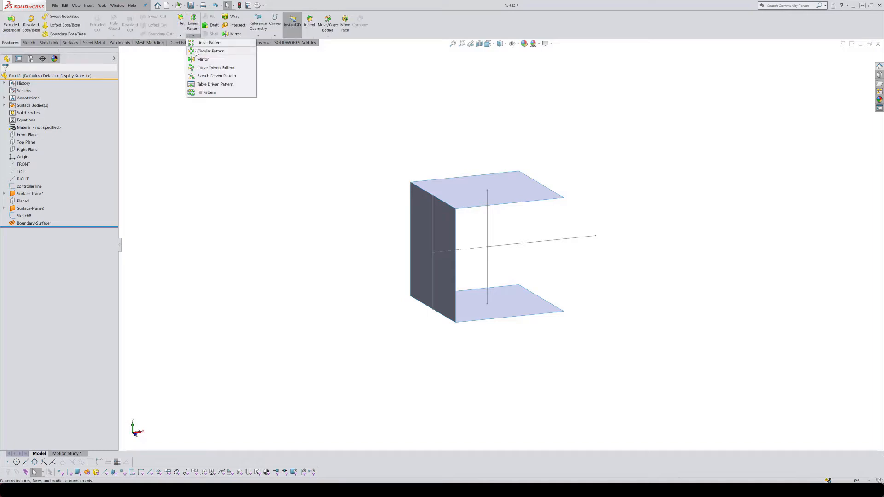
{"action": "left_click", "coordinate": [210, 51]}
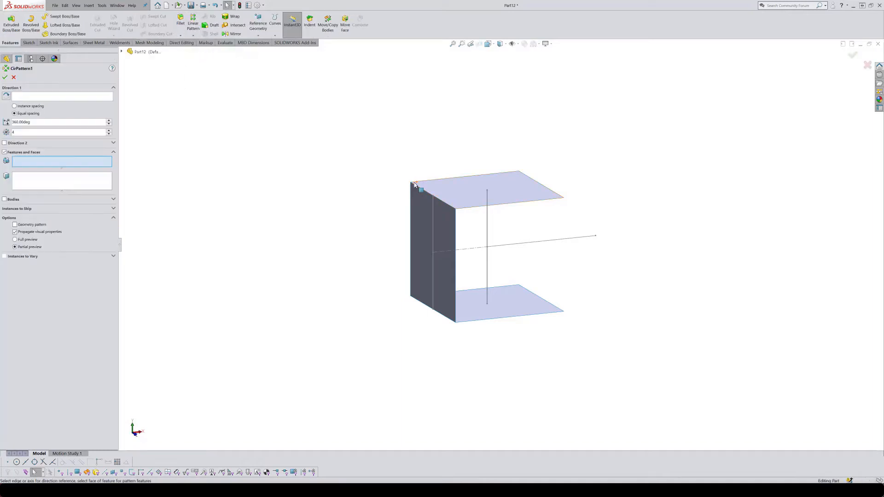
{"action": "left_click", "coordinate": [487, 237]}
{"action": "left_click", "coordinate": [9, 199]}
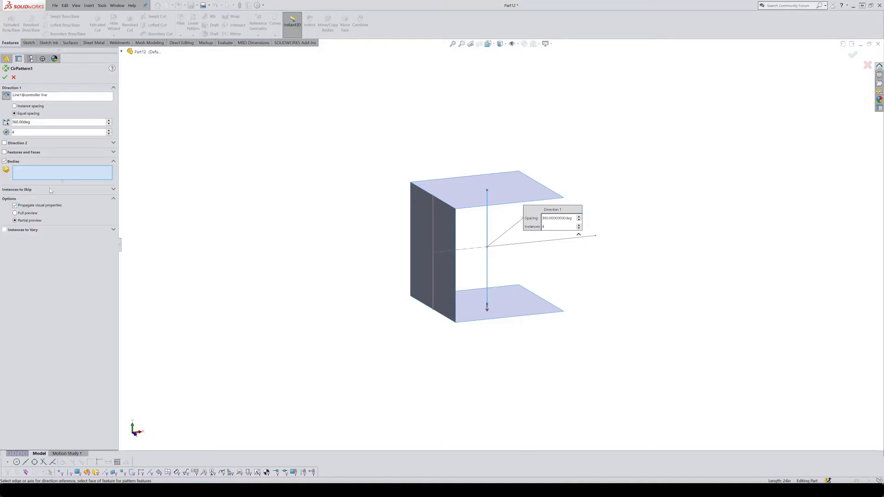
{"action": "left_click", "coordinate": [424, 223]}
{"action": "key", "text": "Return"}
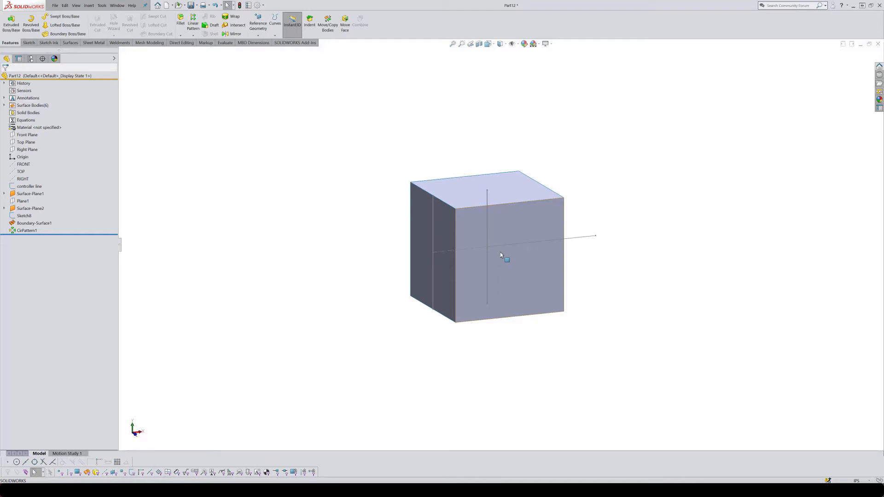
Step: Change the controller line's length dimension to driven and exit the sketch
{"action": "double_click", "coordinate": [487, 225]}
{"action": "right_click", "coordinate": [532, 237]}
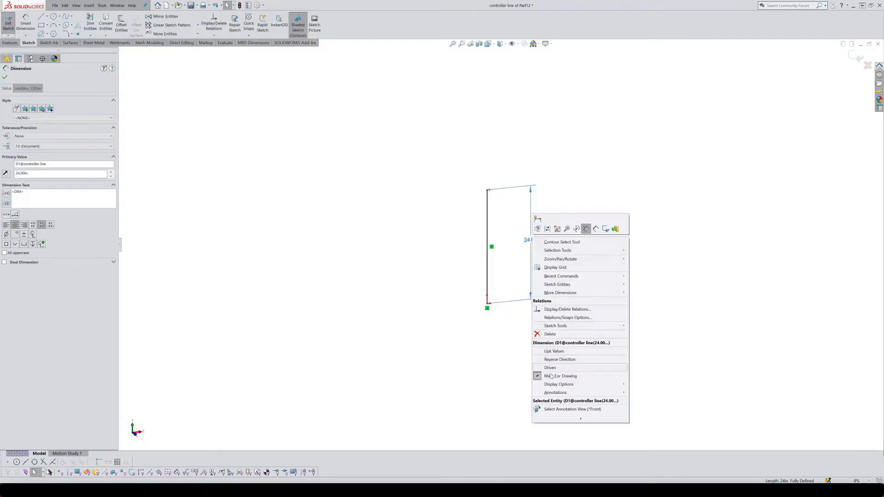
{"action": "left_click", "coordinate": [550, 368]}
{"action": "left_click", "coordinate": [856, 57]}
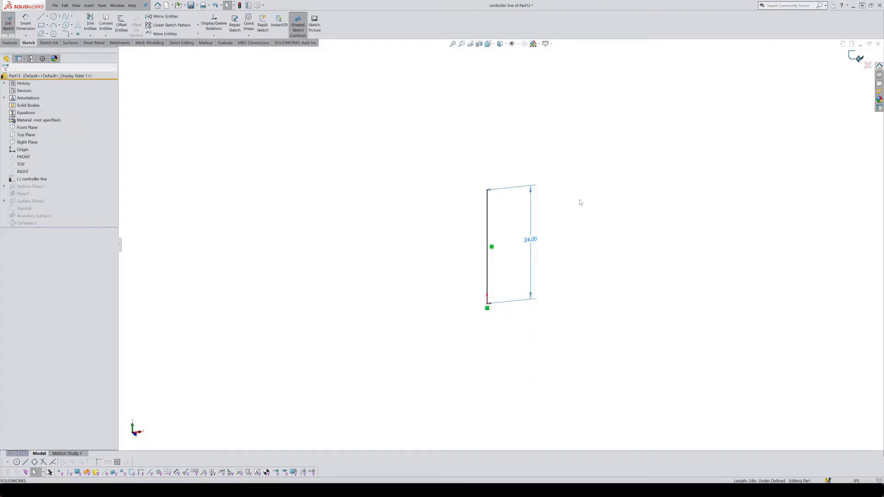
Step: Stretch the controller line to about 34.60 in and inspect the patterned side surfaces from several angles
{"action": "left_click", "coordinate": [487, 190]}
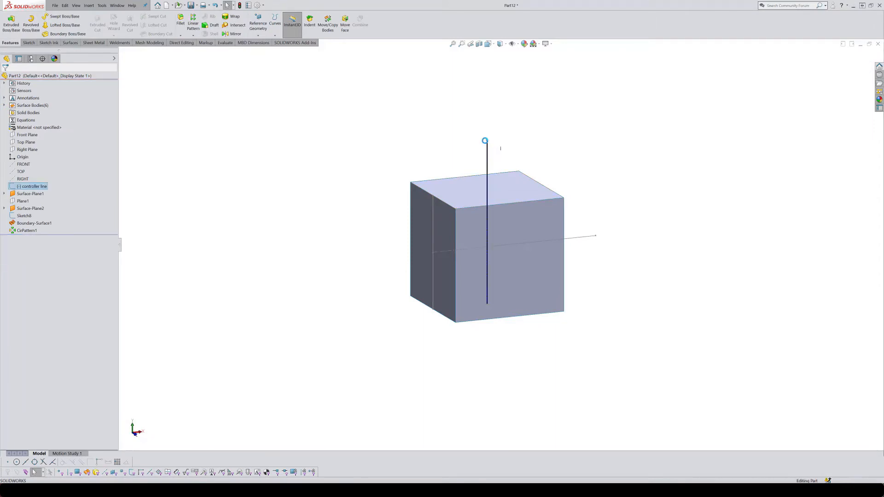
{"action": "middle_click_drag", "start_coordinate": [506, 211], "coordinate": [482, 253]}
{"action": "scroll", "coordinate": [443, 216], "scroll_direction": "up", "scroll_amount": 3}
{"action": "scroll", "coordinate": [477, 226], "scroll_direction": "down", "scroll_amount": 4}
{"action": "scroll", "coordinate": [479, 239], "scroll_direction": "up", "scroll_amount": 2}
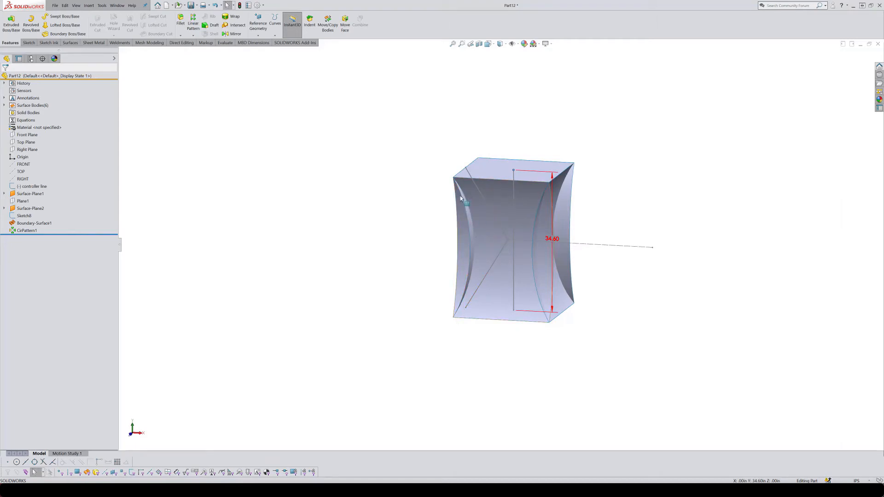
{"action": "middle_click_drag", "start_coordinate": [479, 229], "coordinate": [509, 256]}
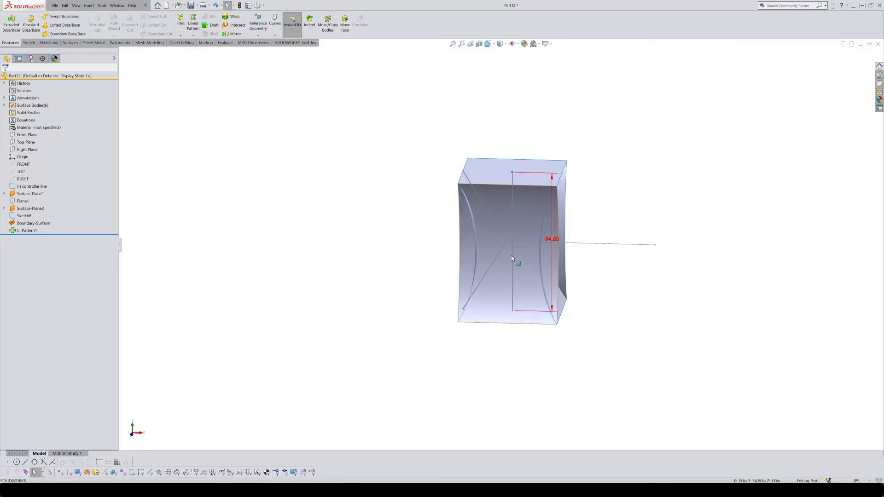
{"action": "middle_click_drag", "start_coordinate": [479, 199], "coordinate": [520, 214]}
Step: Shorten the controller line to about 13.78 in and inspect the corner gaps between the bulging side surfaces
{"action": "left_click_drag", "start_coordinate": [515, 180], "coordinate": [515, 259]}
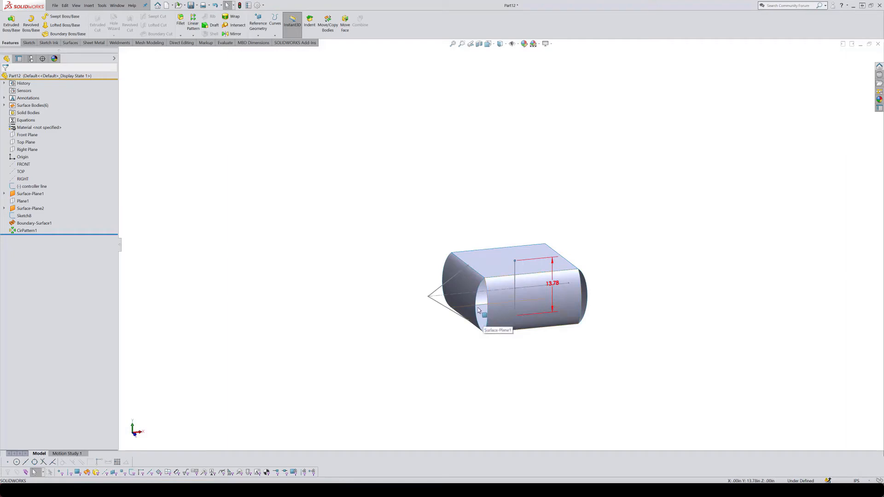
{"action": "scroll", "coordinate": [508, 305], "scroll_direction": "up", "scroll_amount": 3}
{"action": "scroll", "coordinate": [506, 304], "scroll_direction": "down", "scroll_amount": 6}
{"action": "middle_click_drag", "start_coordinate": [489, 259], "coordinate": [477, 213]}
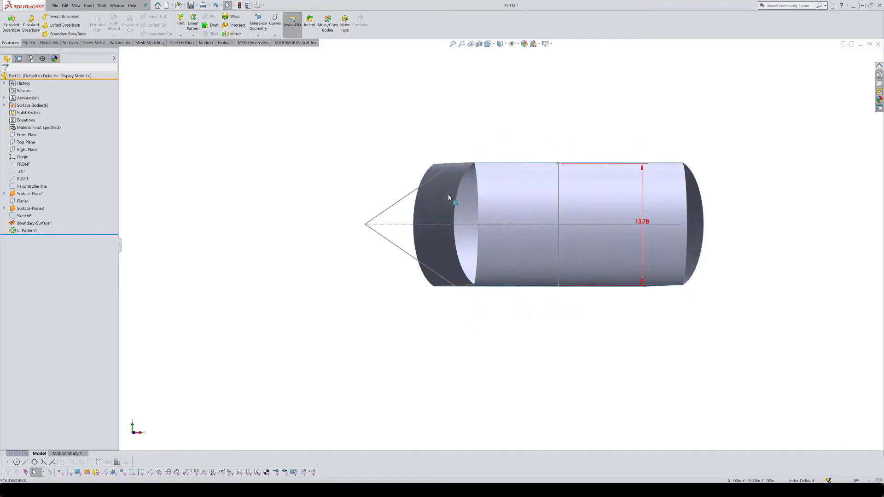
{"action": "middle_click_drag", "start_coordinate": [484, 292], "coordinate": [449, 242]}
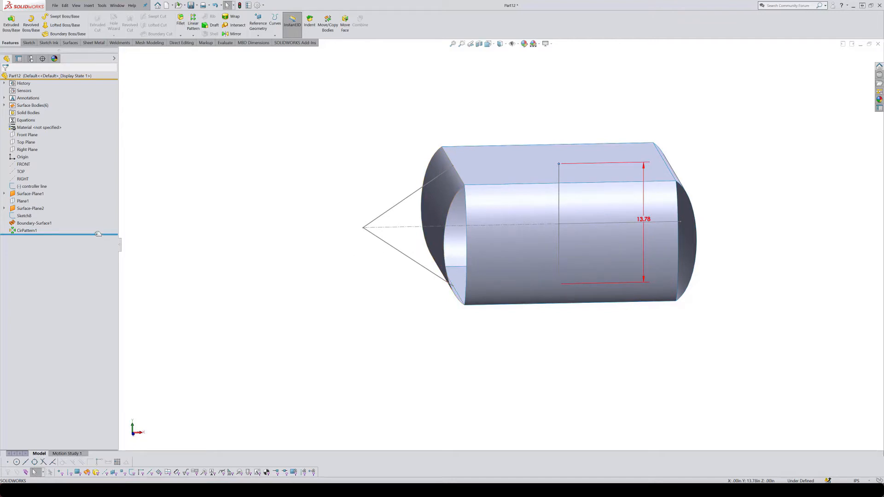
Step: Roll back before the circular pattern, extend both curved side edges of the boundary surface by 12 in, and roll forward past the pattern
{"action": "left_click_drag", "start_coordinate": [98, 234], "coordinate": [94, 226]}
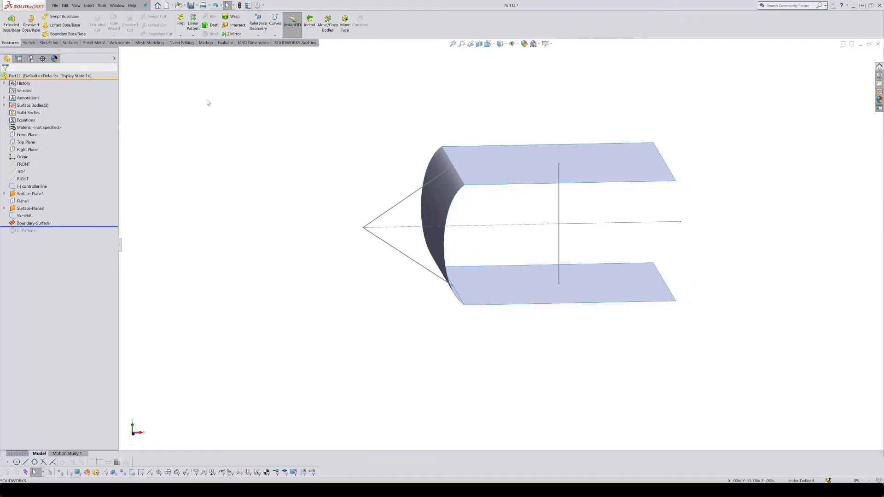
{"action": "left_click", "coordinate": [70, 43]}
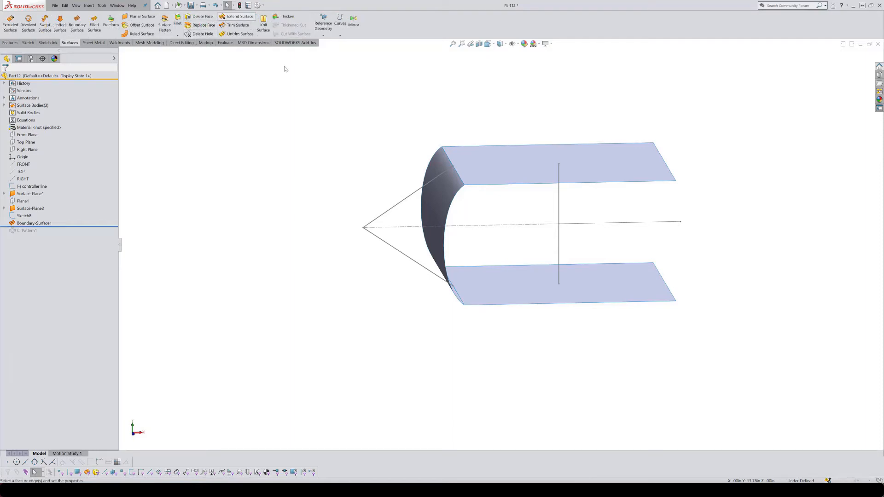
{"action": "middle_click_drag", "start_coordinate": [284, 69], "coordinate": [496, 207]}
{"action": "left_click", "coordinate": [493, 206]}
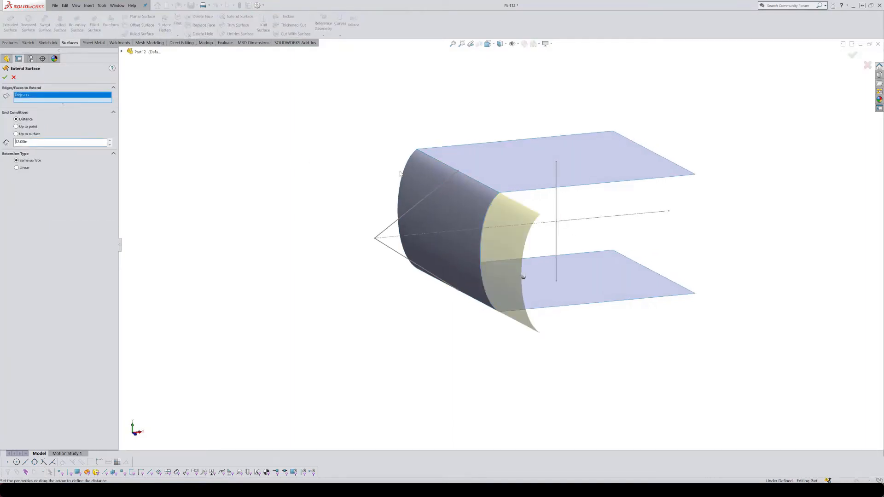
{"action": "left_click", "coordinate": [403, 176]}
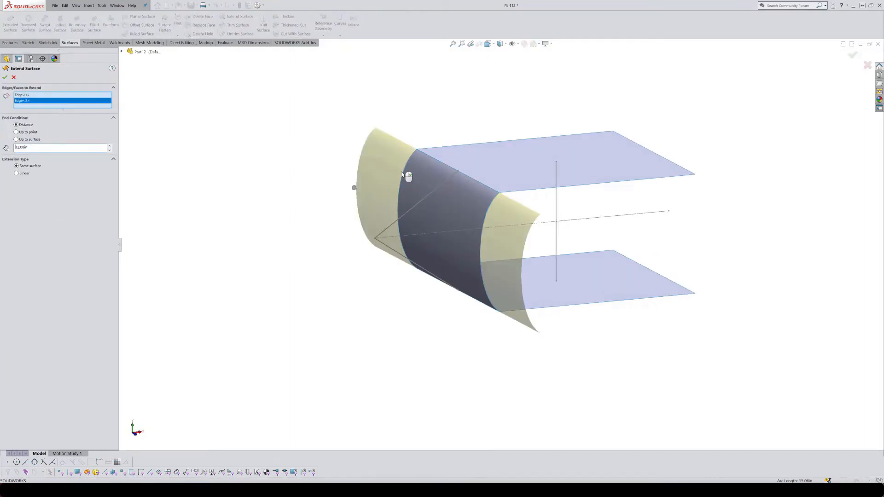
{"action": "right_click", "coordinate": [402, 175]}
{"action": "left_click_drag", "start_coordinate": [92, 234], "coordinate": [98, 243]}
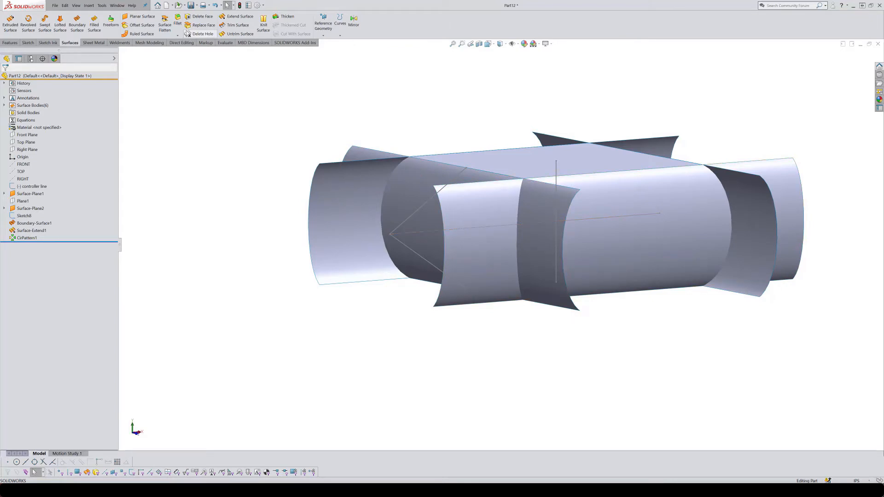
Step: Start an Intersect feature with all six surface bodies selected: both planar surfaces, the extended surface and its three patterned copies
{"action": "left_click", "coordinate": [10, 43]}
{"action": "left_click", "coordinate": [235, 25]}
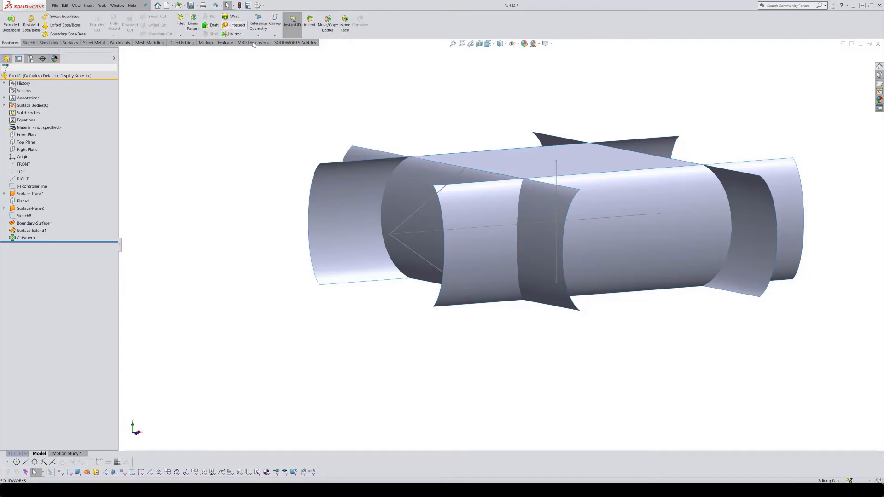
{"action": "middle_click_drag", "start_coordinate": [421, 174], "coordinate": [420, 196]}
{"action": "left_click", "coordinate": [420, 197]}
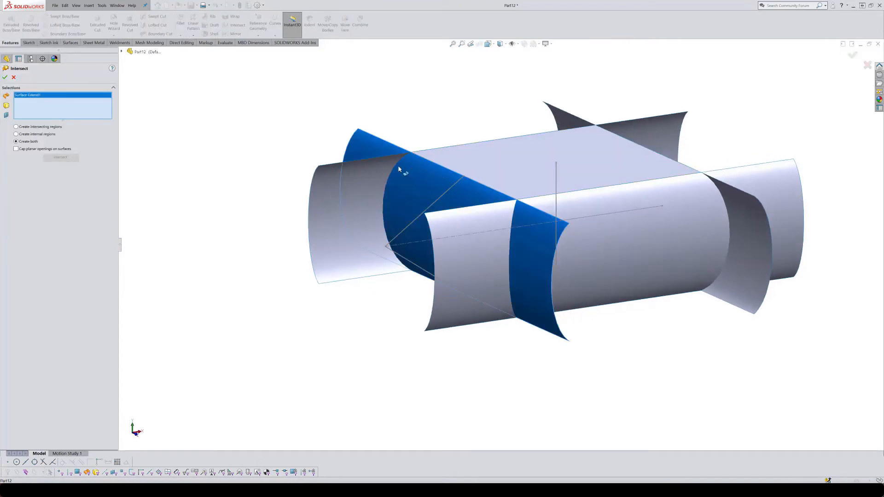
{"action": "left_click", "coordinate": [396, 166]}
{"action": "left_click", "coordinate": [122, 51]}
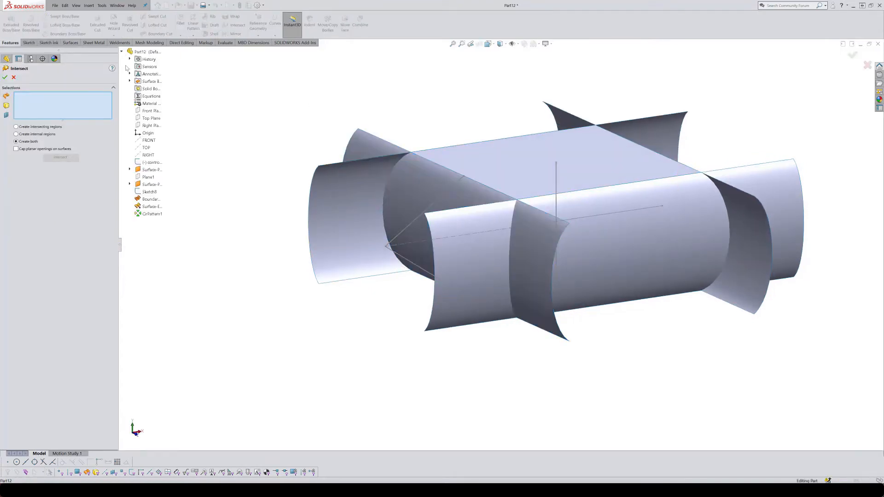
{"action": "left_click", "coordinate": [129, 81]}
{"action": "left_click", "coordinate": [154, 89]}
{"action": "left_click", "coordinate": [155, 125], "text": "shift"}
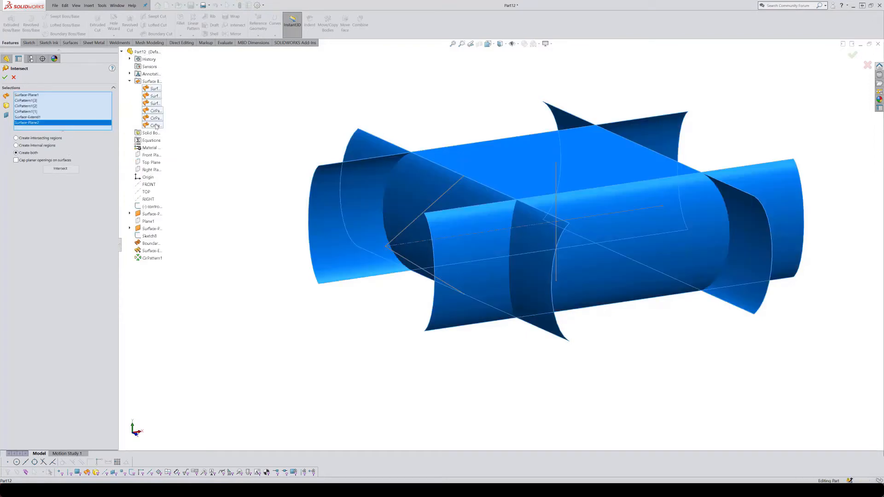
Step: Set the Intersect feature to create internal regions only, compute the regions and create the solid body
{"action": "left_click", "coordinate": [27, 145]}
{"action": "left_click", "coordinate": [67, 169]}
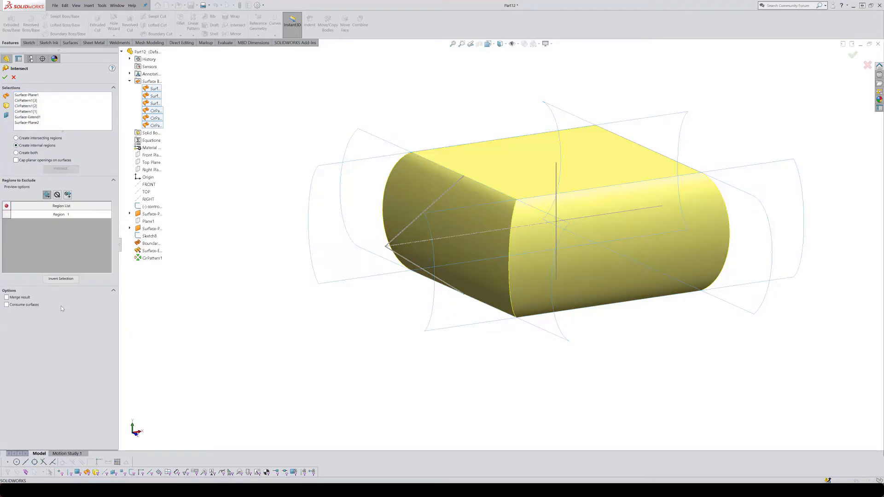
{"action": "left_click", "coordinate": [6, 77]}
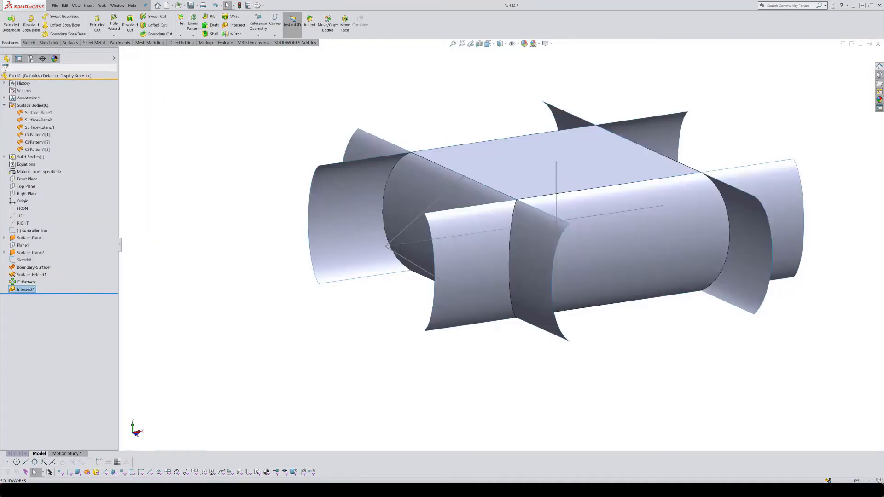
Step: Use Delete/Keep Body to keep only the intersected solid body and remove all the surface bodies
{"action": "left_click", "coordinate": [4, 157]}
{"action": "right_click", "coordinate": [28, 167]}
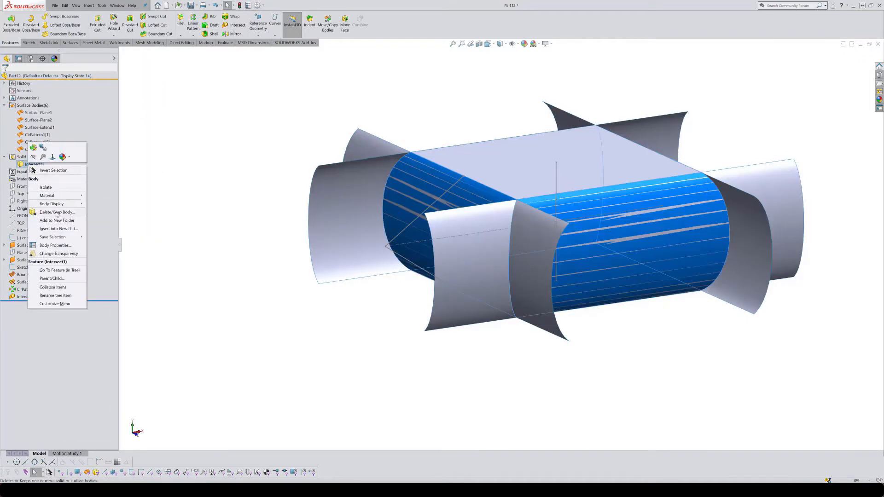
{"action": "left_click", "coordinate": [31, 164]}
{"action": "left_click", "coordinate": [4, 77]}
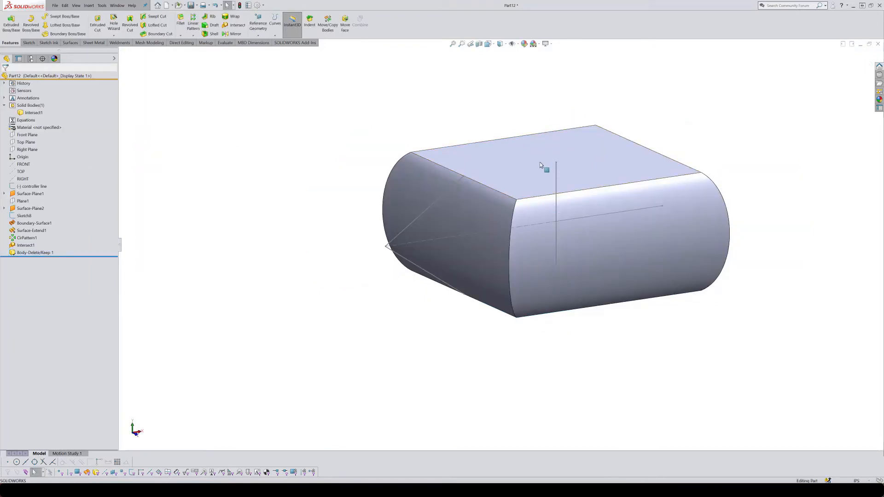
Step: Stretch the controller line's upper endpoint to about 34.5 in and bring it back to about 31.6 in to test the solid
{"action": "left_click_drag", "start_coordinate": [556, 162], "coordinate": [556, 75]}
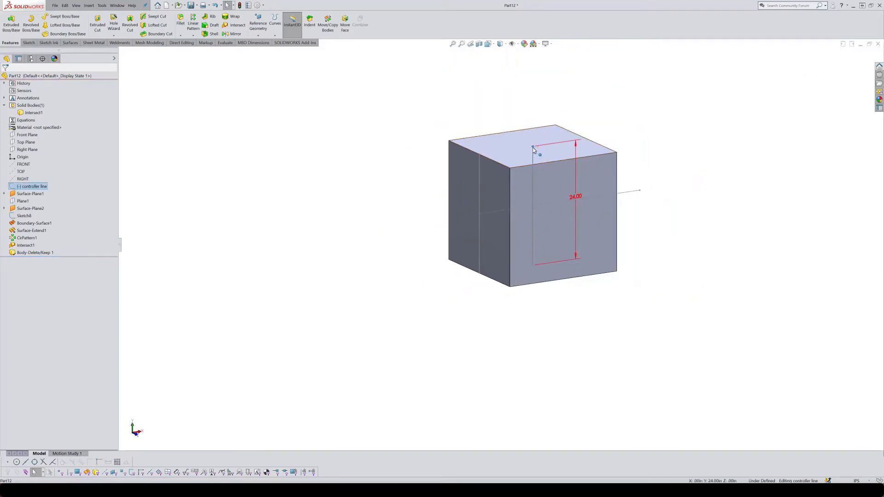
{"action": "left_click", "coordinate": [505, 119]}
{"action": "left_click_drag", "start_coordinate": [533, 148], "coordinate": [533, 94]}
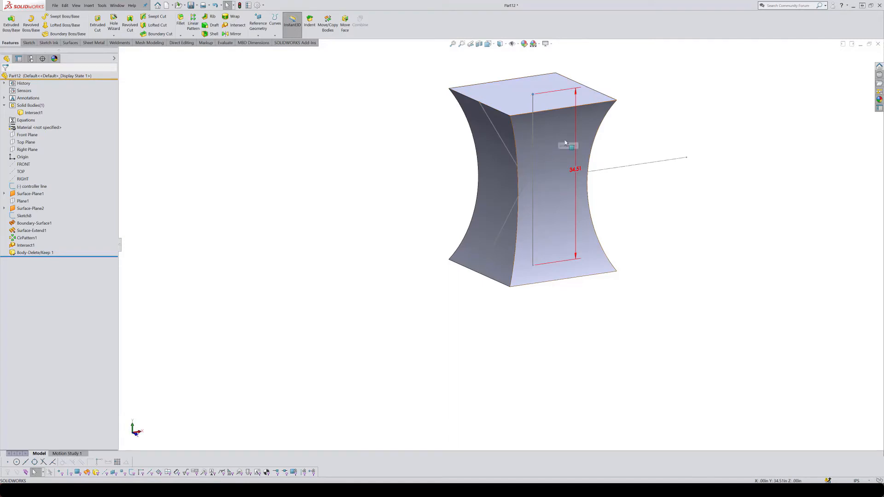
{"action": "mouse_move", "coordinate": [559, 190]}
{"action": "middle_mouse_down"}
{"action": "mouse_move", "coordinate": [523, 142]}
{"action": "mouse_move", "coordinate": [558, 187]}
{"action": "middle_mouse_up"}
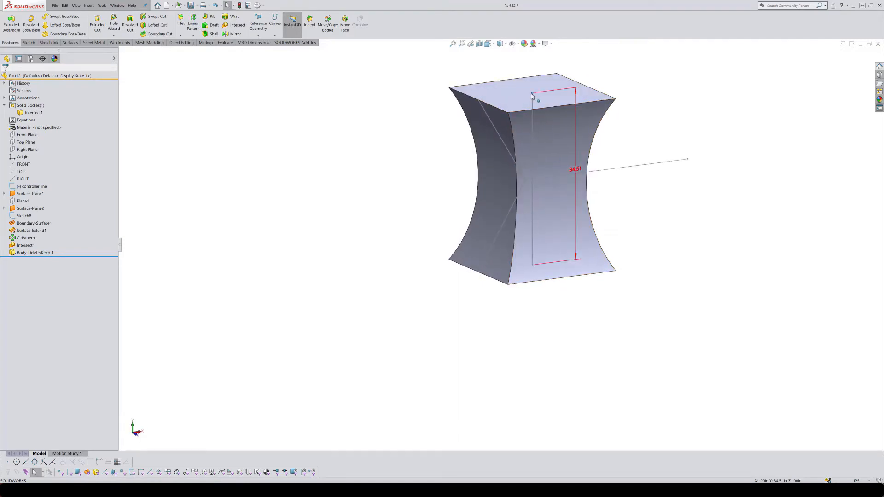
{"action": "mouse_move", "coordinate": [533, 95]}
{"action": "left_mouse_down"}
{"action": "mouse_move", "coordinate": [536, 203]}
{"action": "mouse_move", "coordinate": [532, 109]}
{"action": "left_mouse_up"}
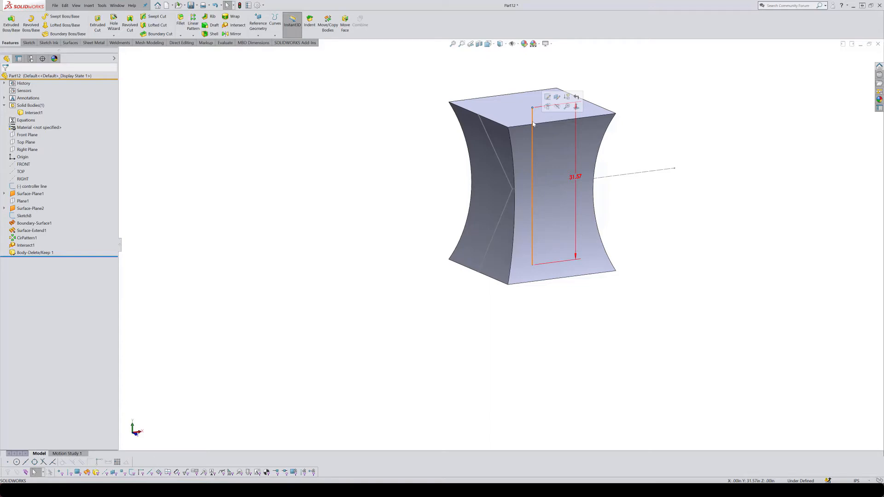
Step: Edit the controller line sketch, make its length dimension driving, and set it to 24 in
{"action": "left_click", "coordinate": [532, 169]}
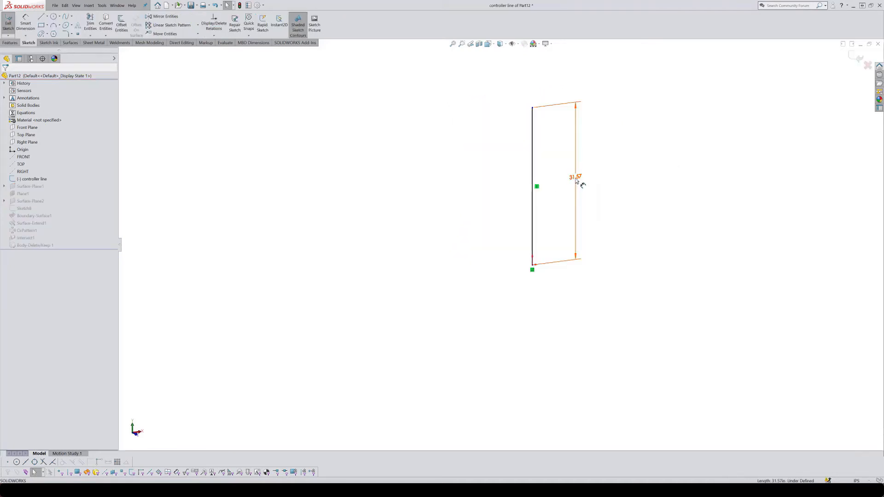
{"action": "left_click", "coordinate": [579, 180]}
{"action": "right_click", "coordinate": [578, 180]}
{"action": "left_click", "coordinate": [594, 300]}
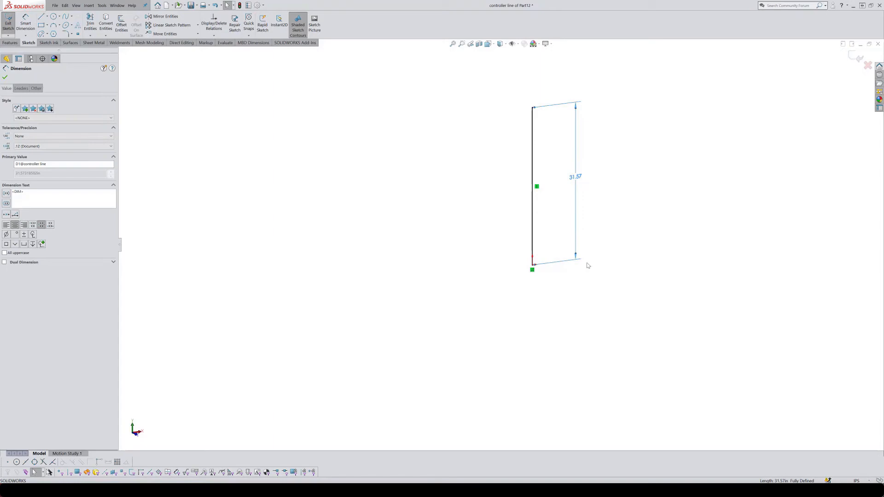
{"action": "double_click", "coordinate": [576, 178]}
{"action": "type", "text": "24"}
{"action": "key", "text": "Return"}
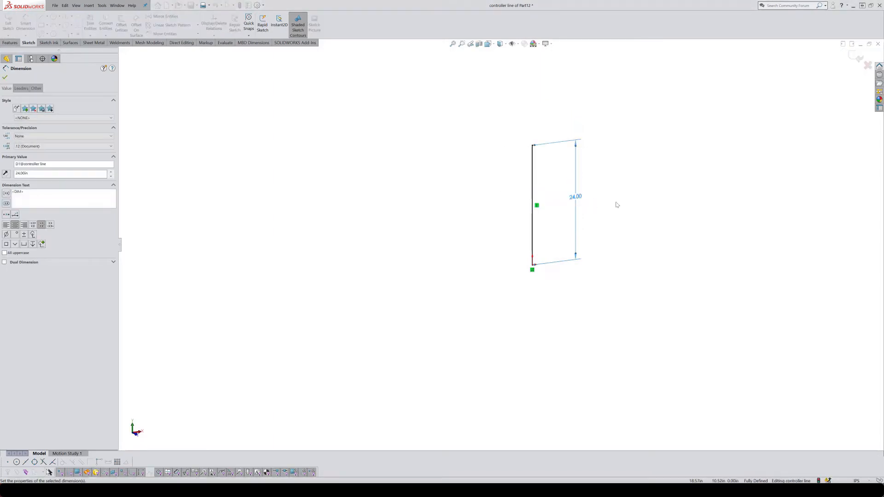
Step: Leave the controller line sketch and save the part as Part12
{"action": "mouse_move", "coordinate": [653, 140]}
{"action": "middle_mouse_down"}
{"action": "mouse_move", "coordinate": [619, 158]}
{"action": "mouse_move", "coordinate": [660, 163]}
{"action": "mouse_move", "coordinate": [649, 169]}
{"action": "middle_mouse_up"}
{"action": "key", "text": "ctrl+s"}
{"action": "key", "text": "Return"}
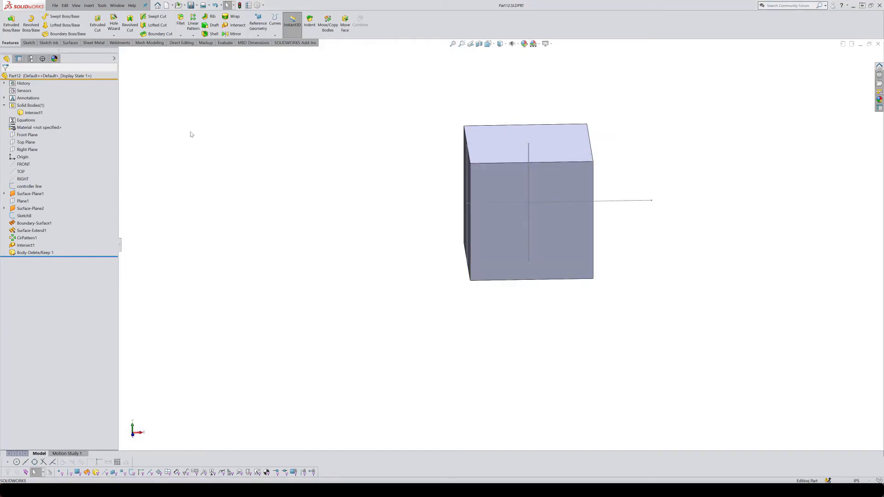
Step: Create a new assembly and place Part12 in it as the first component
{"action": "key", "text": "ctrl+n"}
{"action": "left_click", "coordinate": [477, 207]}
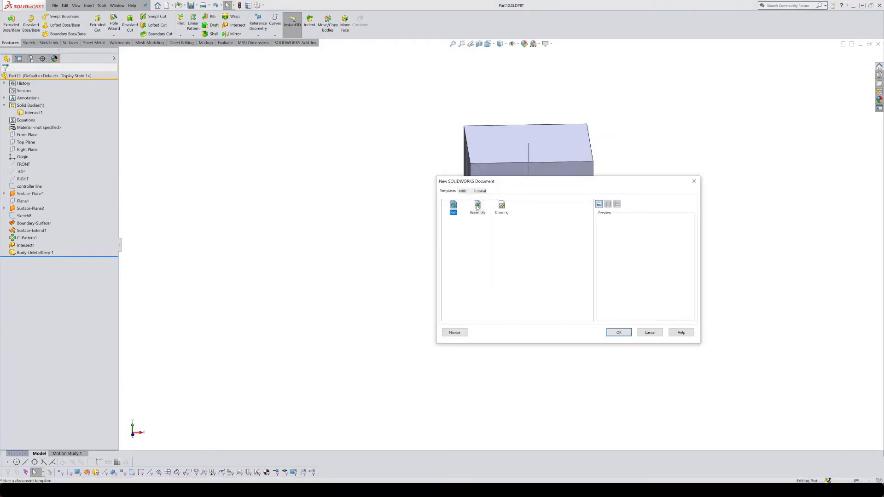
{"action": "left_click", "coordinate": [618, 332]}
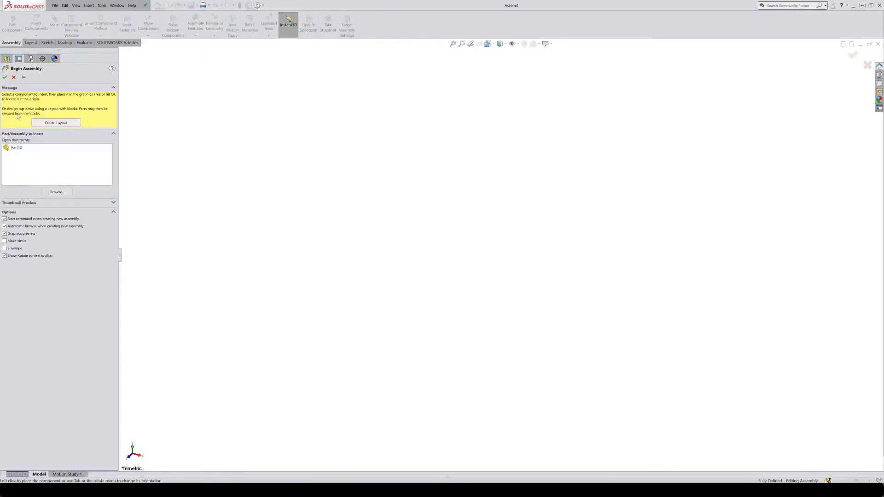
{"action": "left_click", "coordinate": [12, 148]}
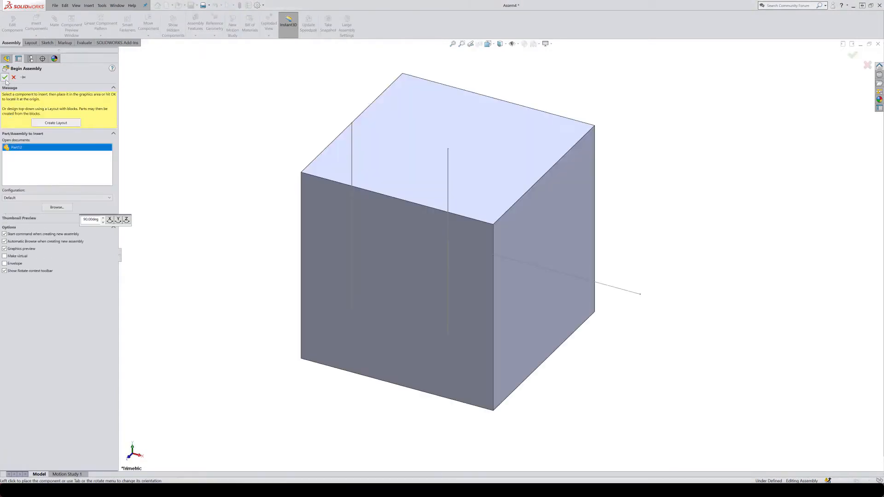
{"action": "left_click", "coordinate": [160, 120]}
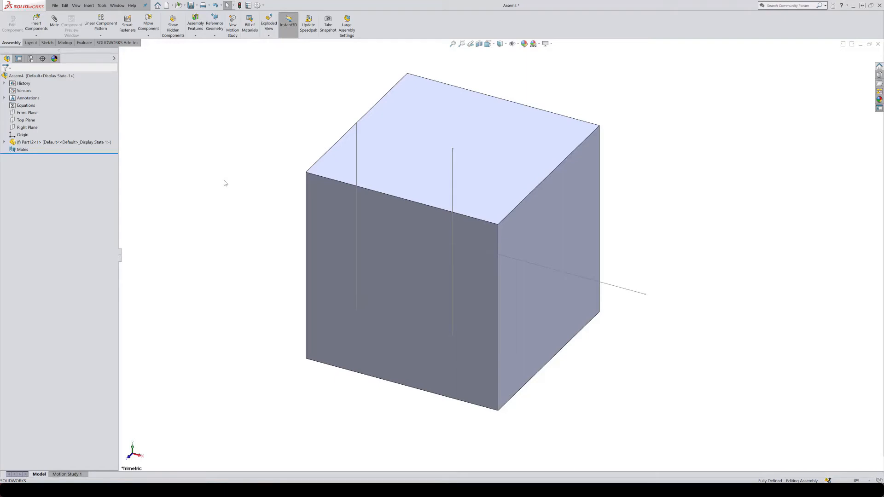
Step: Insert the existing DUMMY part from the 418 - DUPONT WIRE folder and place it above the cube
{"action": "left_click", "coordinate": [35, 24]}
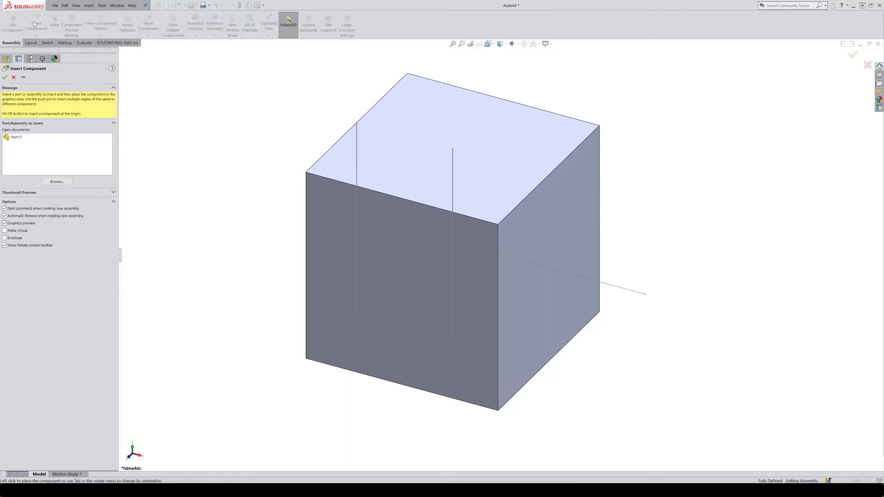
{"action": "left_click", "coordinate": [56, 182]}
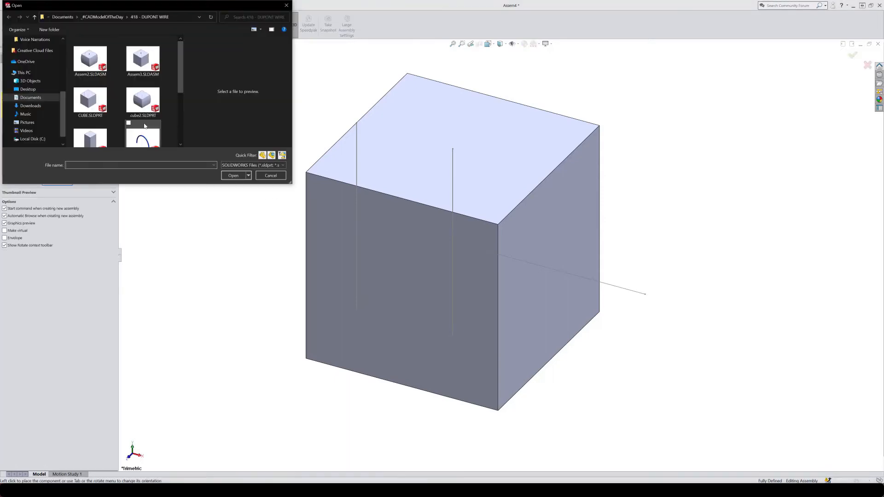
{"action": "double_click", "coordinate": [90, 42]}
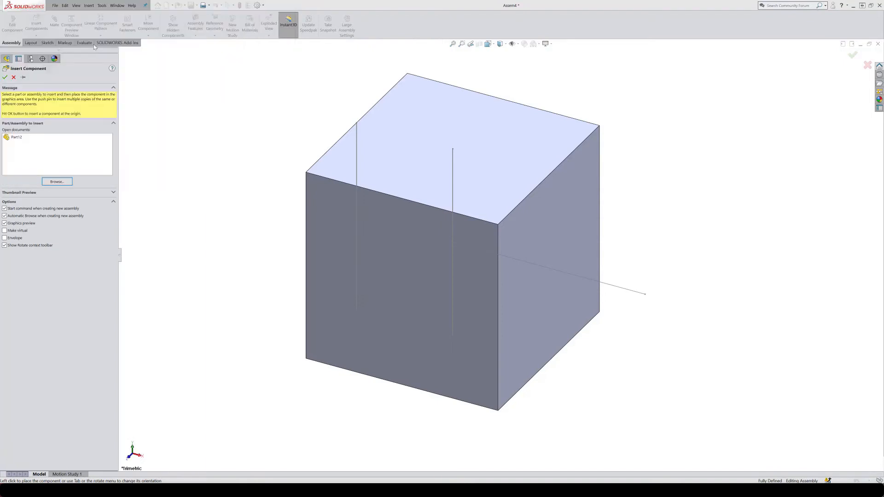
{"action": "left_click", "coordinate": [395, 103]}
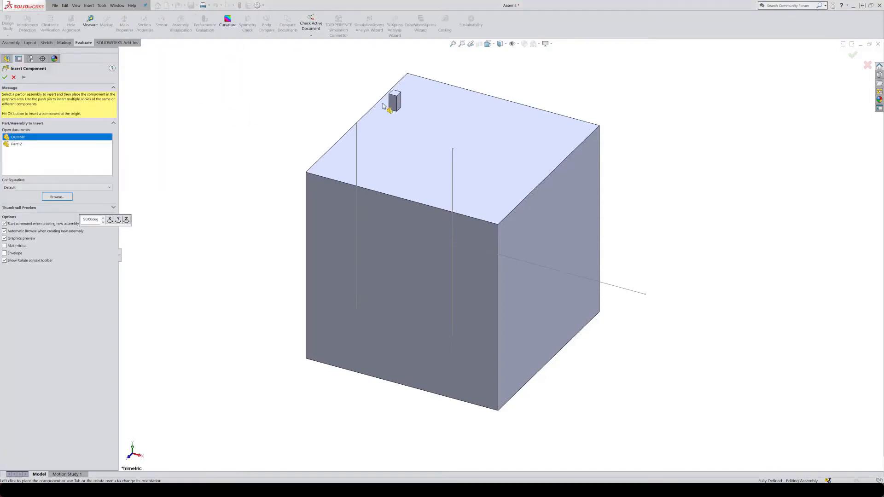
Step: Mate DUMMY's Front Plane and Right Plane coincident with the assembly's Front Plane and Right Plane
{"action": "left_click", "coordinate": [4, 150]}
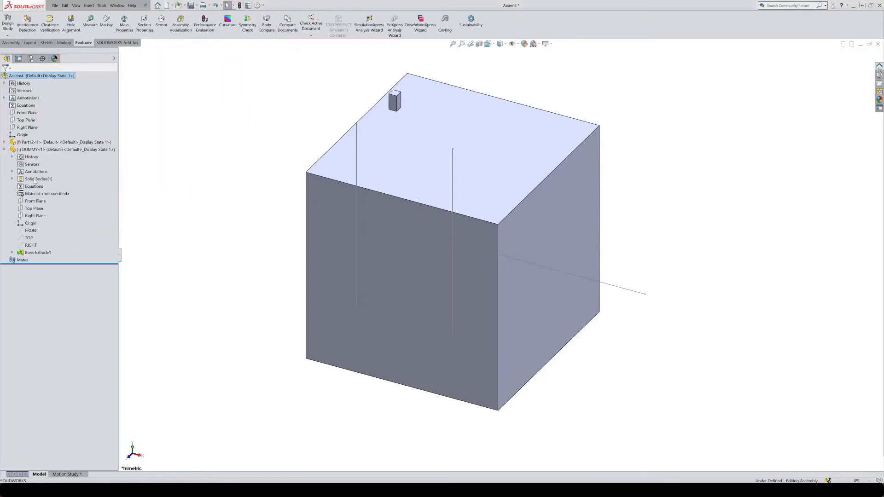
{"action": "left_click", "coordinate": [34, 201]}
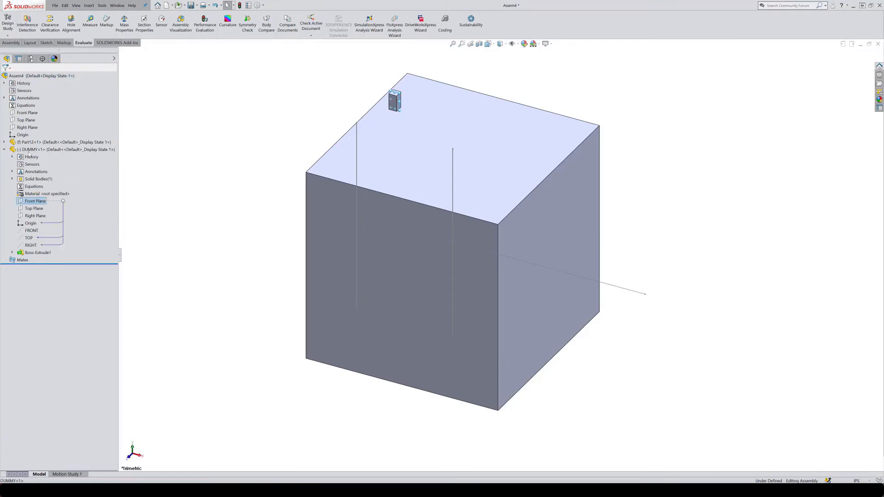
{"action": "left_click", "coordinate": [25, 113], "text": "ctrl"}
{"action": "left_click", "coordinate": [30, 114]}
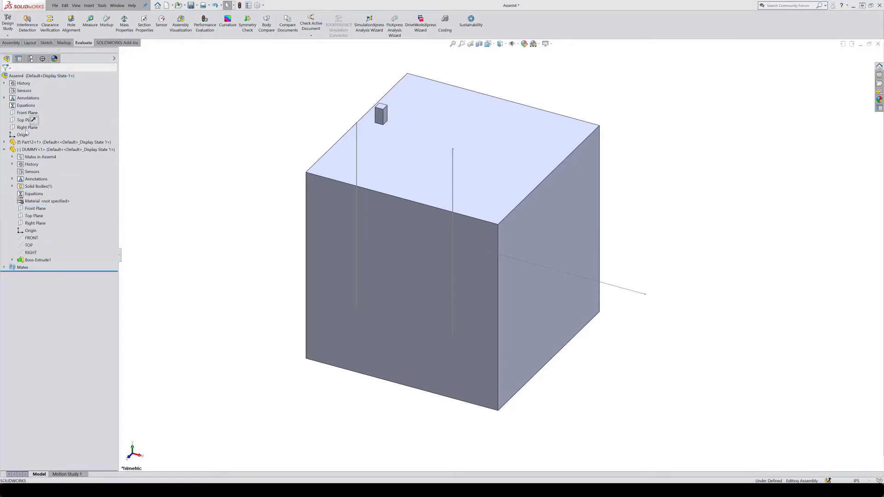
{"action": "left_click", "coordinate": [22, 128]}
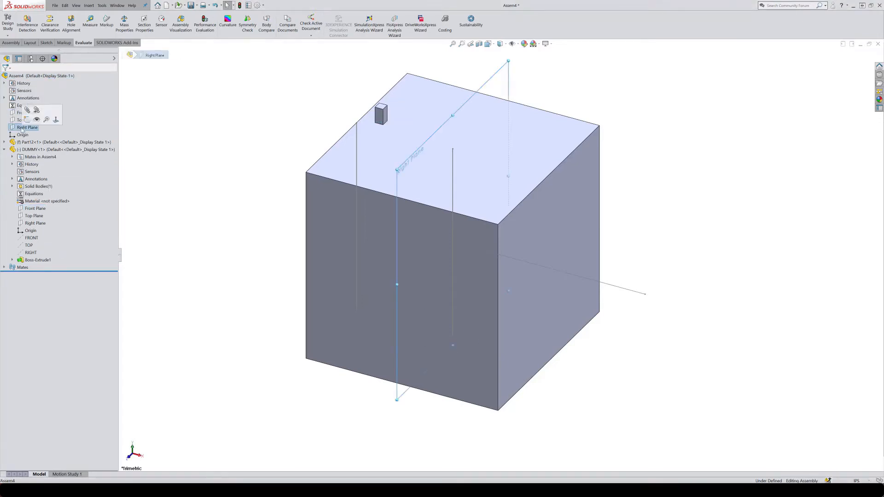
{"action": "left_click", "coordinate": [33, 223], "text": "ctrl"}
{"action": "left_click", "coordinate": [39, 227]}
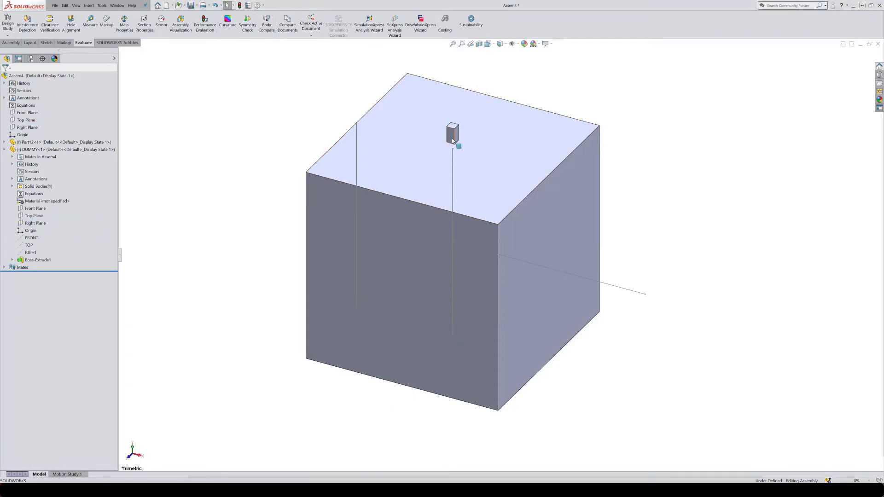
Step: Save the assembly under the file name Assem4
{"action": "left_click", "coordinate": [453, 133]}
{"action": "left_click", "coordinate": [222, 158]}
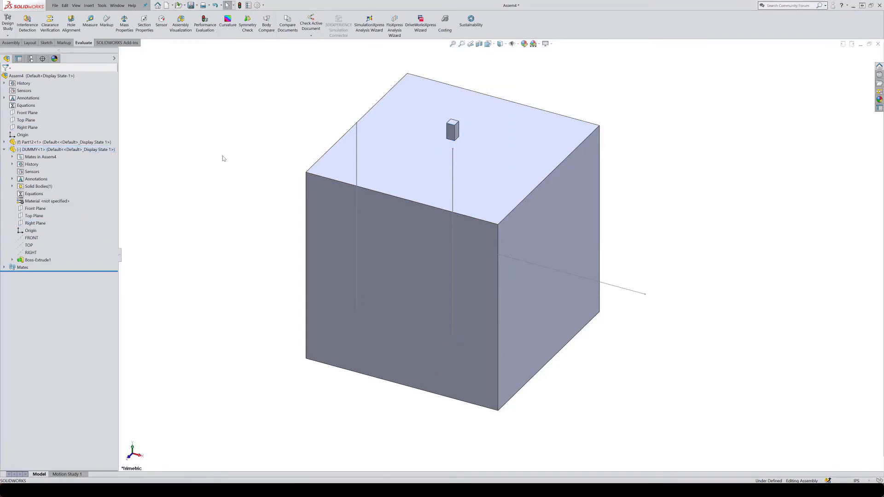
{"action": "key", "text": "ctrl+s"}
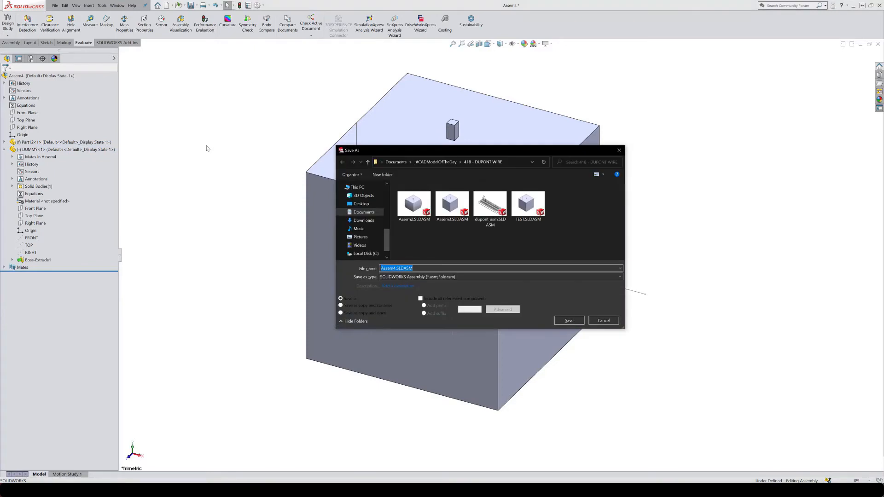
{"action": "key", "text": "Return"}
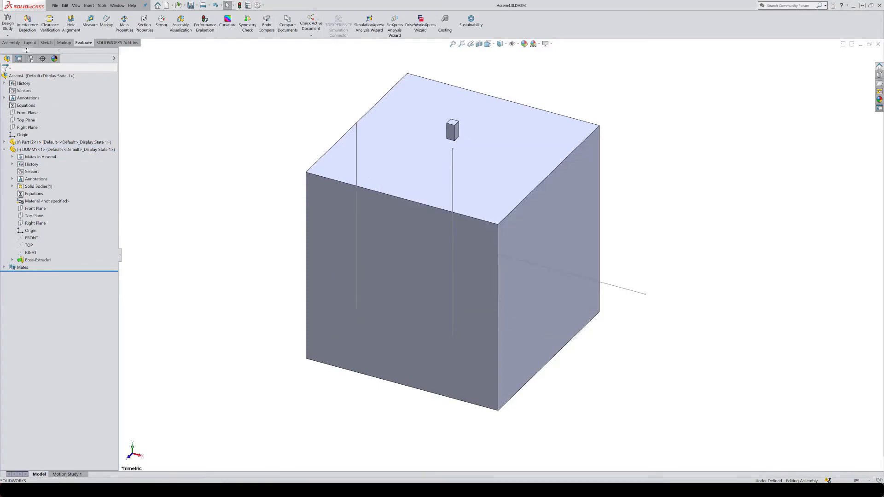
Step: Edit Part12 within the assembly, open its controller line sketch, and make the 24 in length dimension driven
{"action": "left_click", "coordinate": [11, 42]}
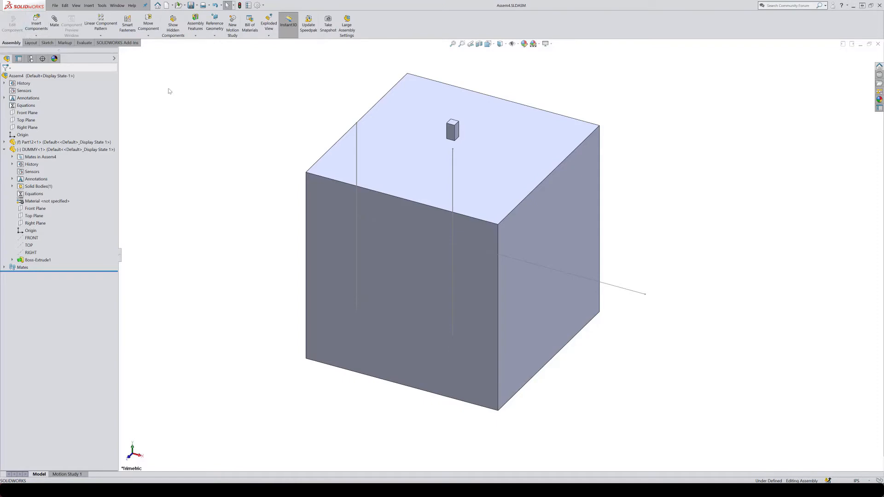
{"action": "left_click", "coordinate": [12, 23]}
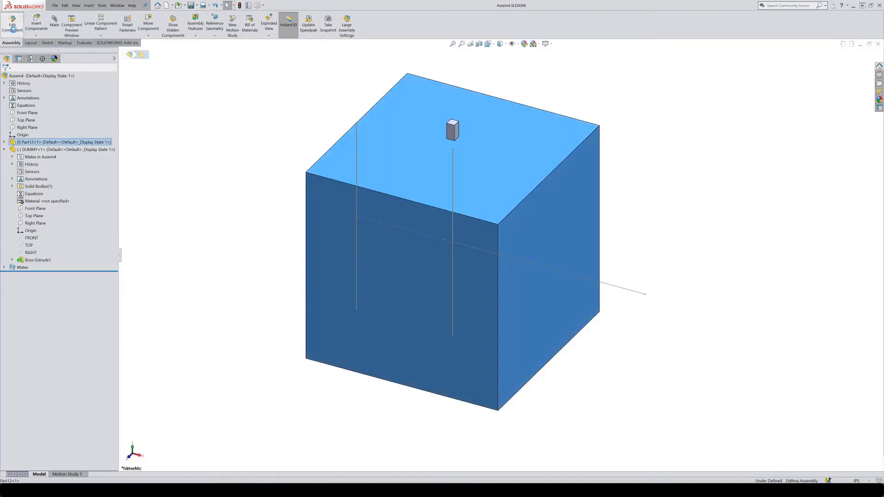
{"action": "left_click", "coordinate": [4, 142]}
{"action": "left_click", "coordinate": [36, 253]}
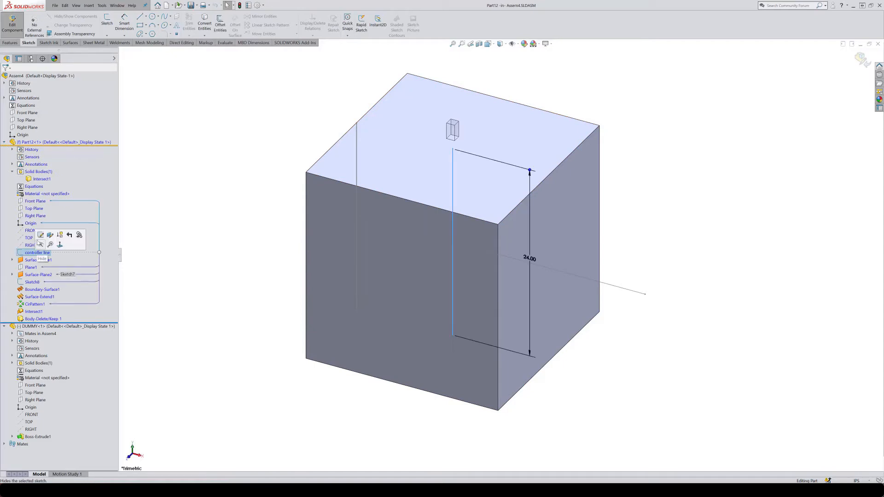
{"action": "left_click", "coordinate": [41, 237]}
{"action": "right_click", "coordinate": [528, 259]}
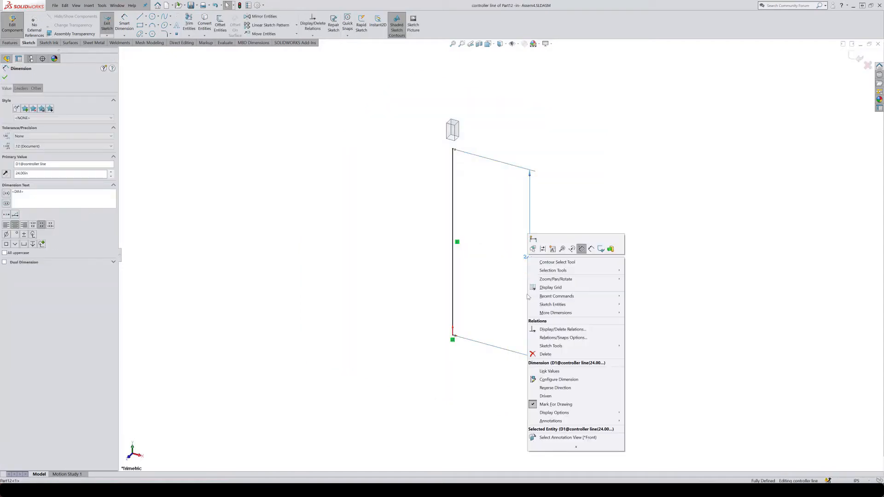
{"action": "left_click", "coordinate": [546, 399]}
{"action": "left_click", "coordinate": [471, 199]}
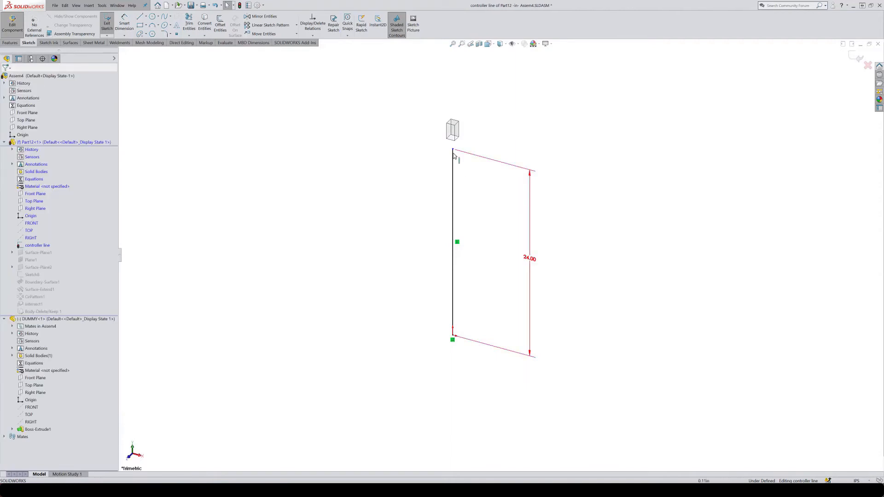
Step: Add a coincident relation between the controller line's upper endpoint and the bottom face of the DUMMY block
{"action": "left_click_drag", "start_coordinate": [453, 149], "coordinate": [452, 160]}
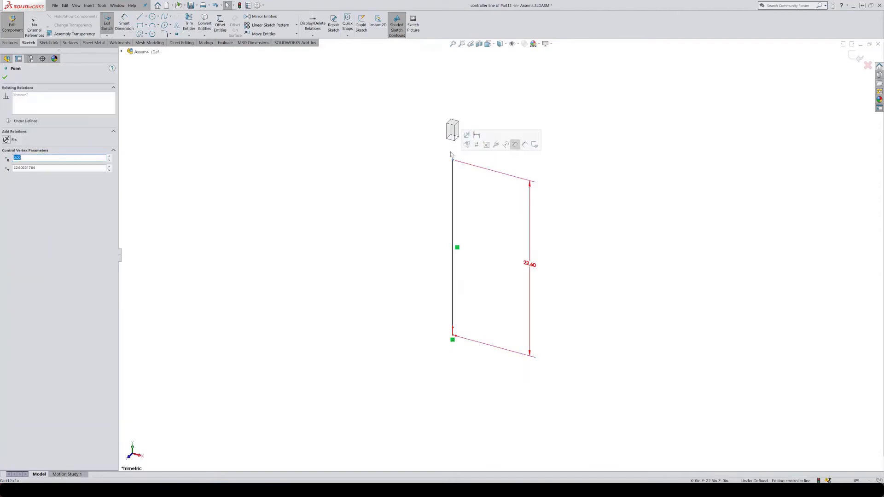
{"action": "middle_click_drag", "start_coordinate": [452, 159], "coordinate": [461, 136]}
{"action": "scroll", "coordinate": [454, 141], "scroll_direction": "up", "scroll_amount": 2}
{"action": "scroll", "coordinate": [460, 143], "scroll_direction": "down", "scroll_amount": 2}
{"action": "scroll", "coordinate": [466, 196], "scroll_direction": "down", "scroll_amount": 6}
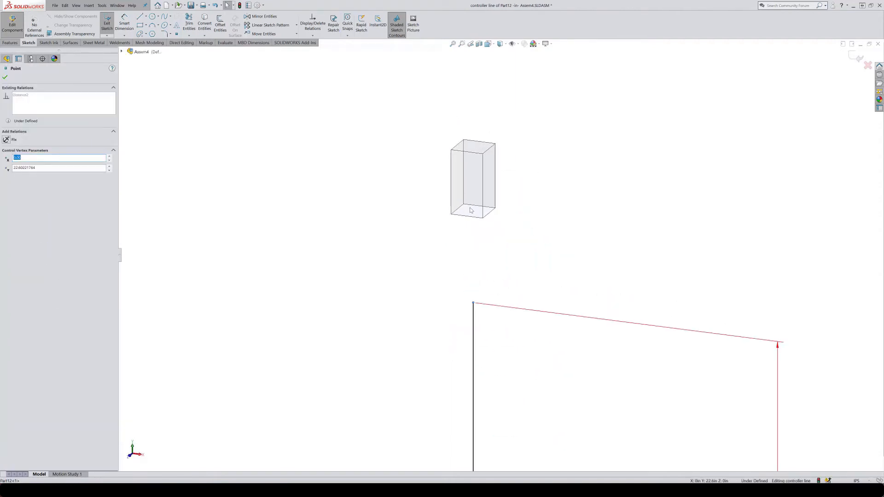
{"action": "middle_click_drag", "start_coordinate": [470, 207], "coordinate": [465, 113]}
{"action": "left_click", "coordinate": [479, 221], "text": "ctrl"}
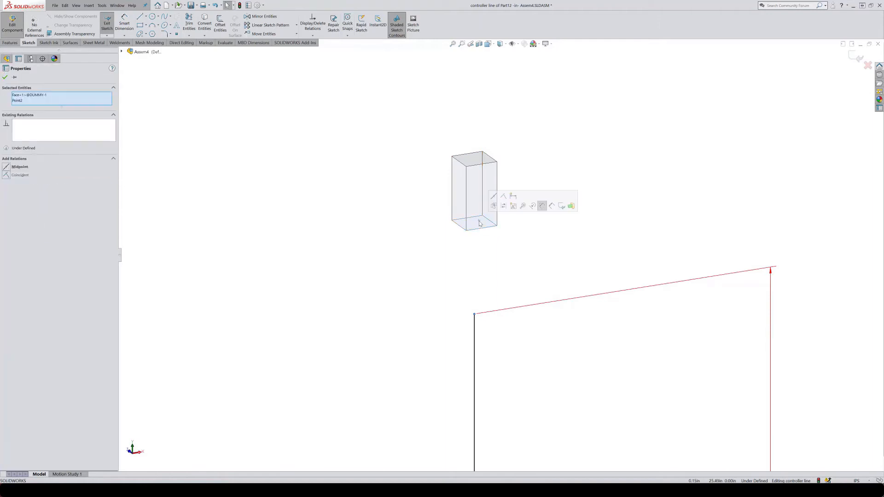
{"action": "left_click", "coordinate": [503, 196]}
{"action": "scroll", "coordinate": [495, 230], "scroll_direction": "up", "scroll_amount": 4}
{"action": "middle_click_drag", "start_coordinate": [499, 232], "coordinate": [504, 275]}
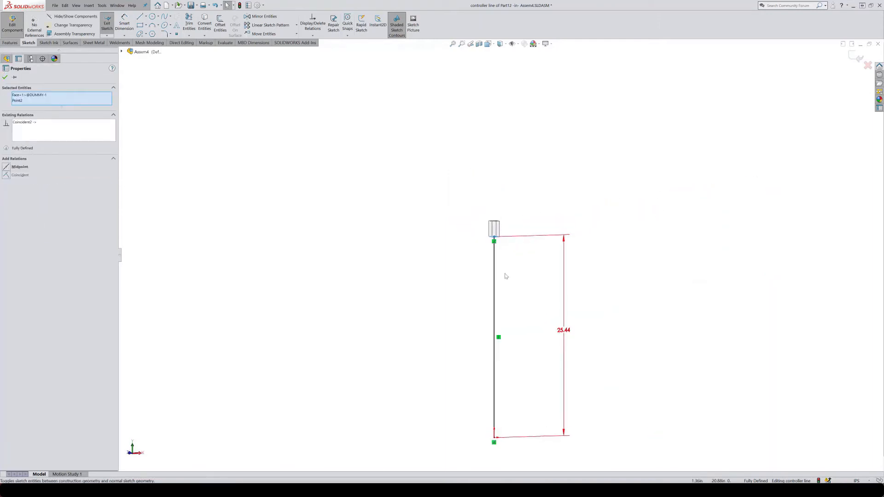
{"action": "scroll", "coordinate": [504, 275], "scroll_direction": "up", "scroll_amount": 1}
Step: Exit the controller line sketch and finish editing Part12 to return to the assembly
{"action": "left_click", "coordinate": [856, 57]}
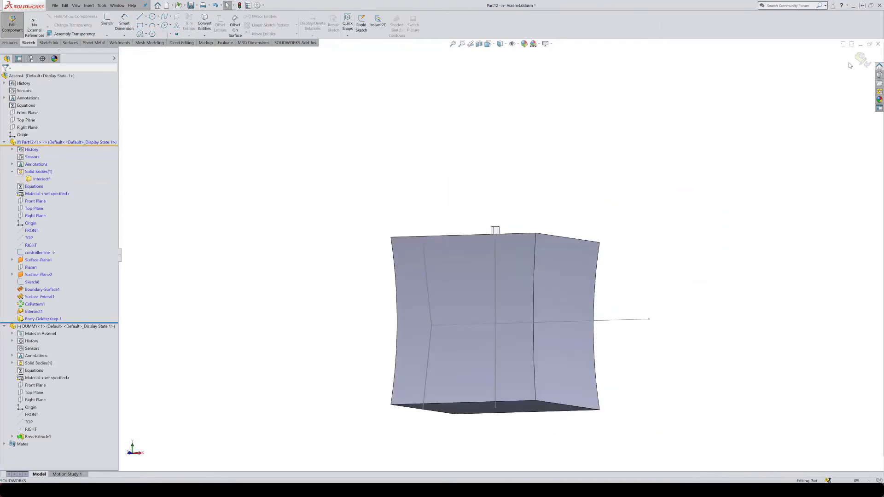
{"action": "left_click", "coordinate": [855, 57]}
{"action": "middle_click_drag", "start_coordinate": [601, 177], "coordinate": [597, 211]}
{"action": "scroll", "coordinate": [516, 260], "scroll_direction": "up", "scroll_amount": 2}
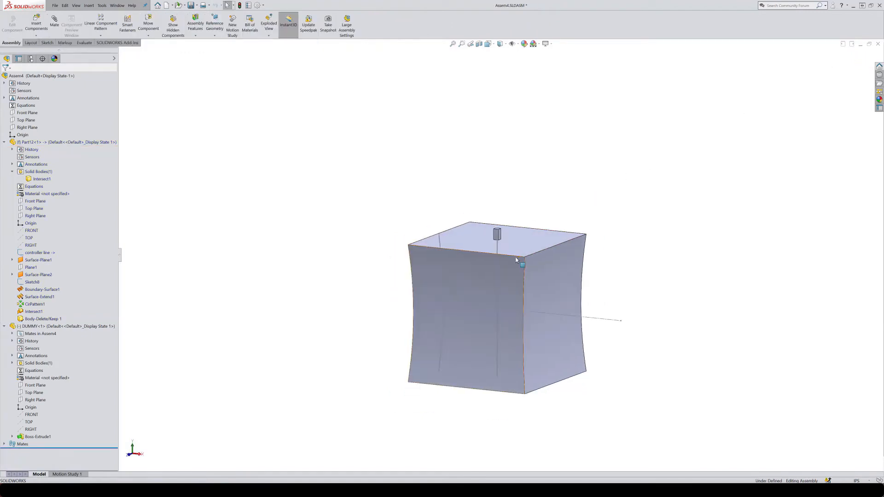
Step: Move the DUMMY block down toward the solid and rebuild the assembly so the curved sides follow it
{"action": "middle_click_drag", "start_coordinate": [511, 259], "coordinate": [505, 272]}
{"action": "scroll", "coordinate": [499, 255], "scroll_direction": "down", "scroll_amount": 2}
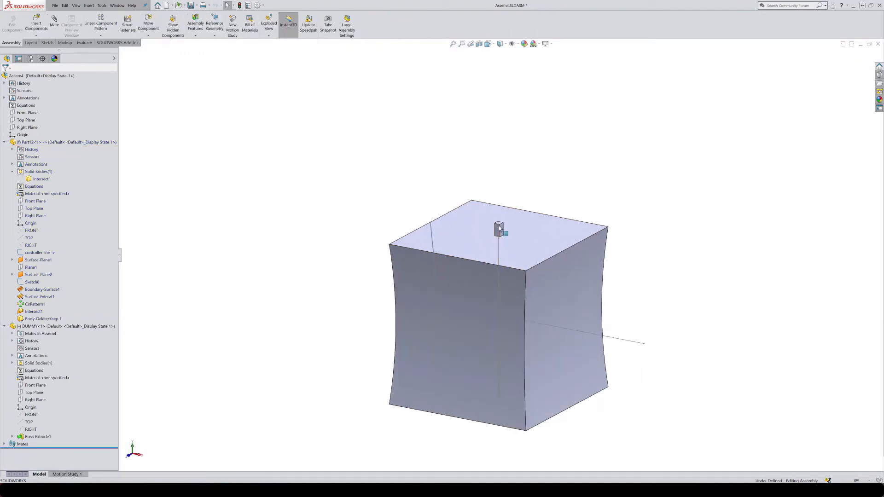
{"action": "left_click_drag", "start_coordinate": [499, 226], "coordinate": [500, 270]}
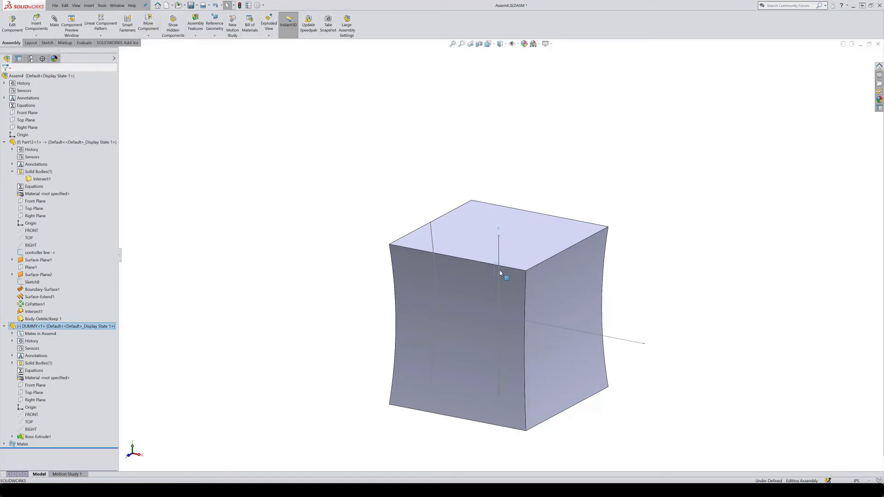
{"action": "left_click", "coordinate": [239, 5]}
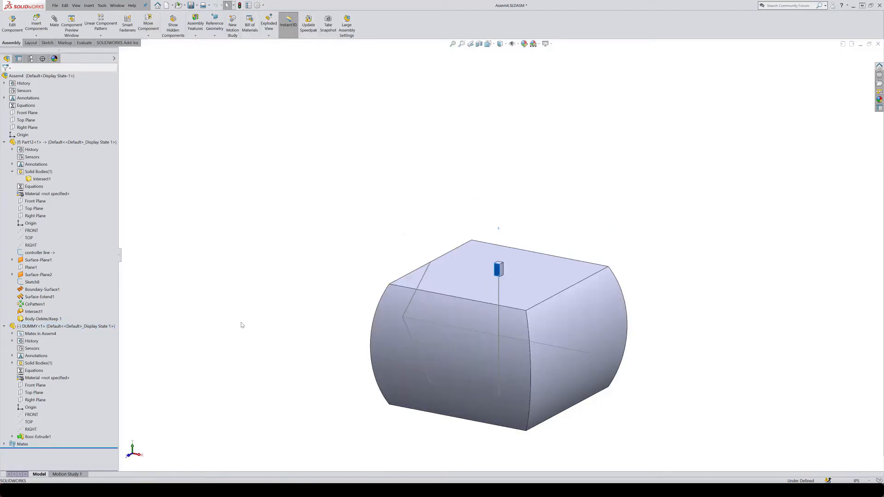
{"action": "left_click", "coordinate": [223, 348]}
Step: Create a motion study with an 8 in, 0.2 Hz oscillating linear motor along the DUMMY block's vertical edge and calculate it
{"action": "left_click", "coordinate": [232, 24]}
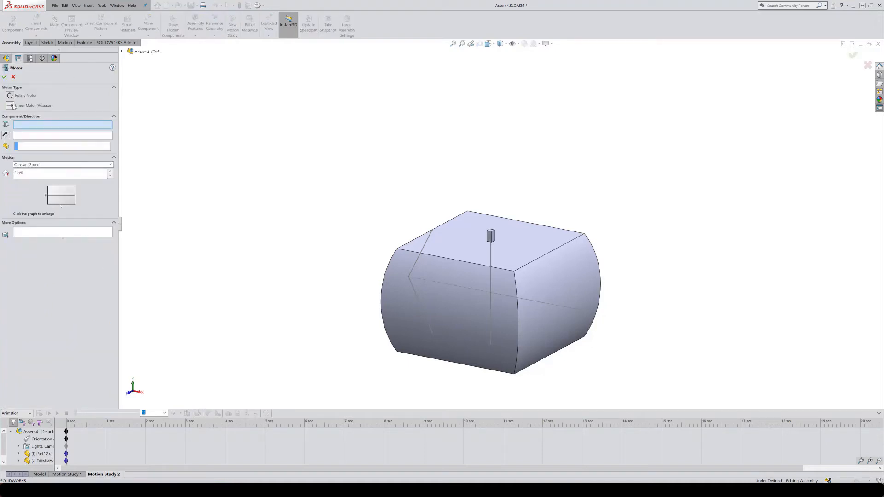
{"action": "left_click", "coordinate": [34, 168]}
{"action": "left_click", "coordinate": [35, 178]}
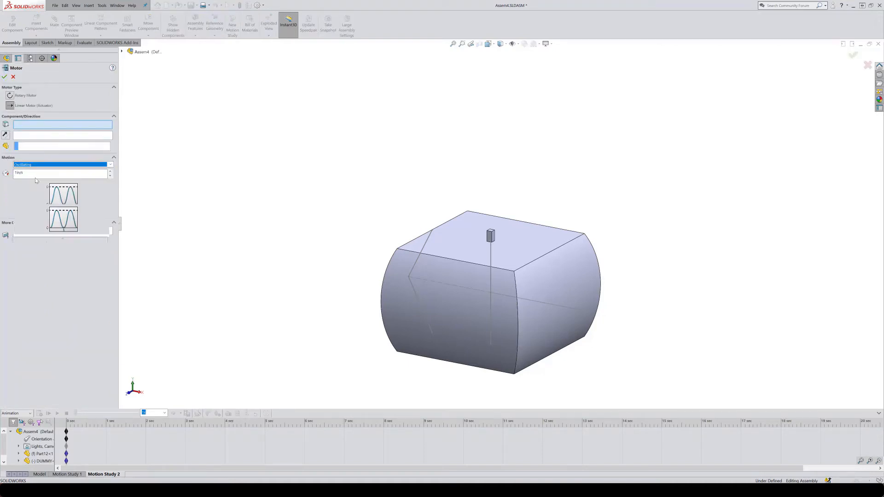
{"action": "left_click", "coordinate": [491, 240]}
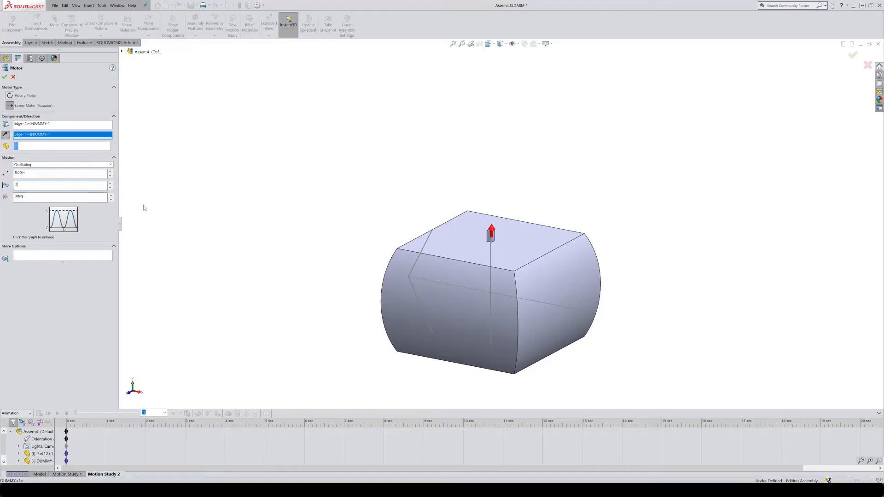
{"action": "left_click", "coordinate": [4, 77]}
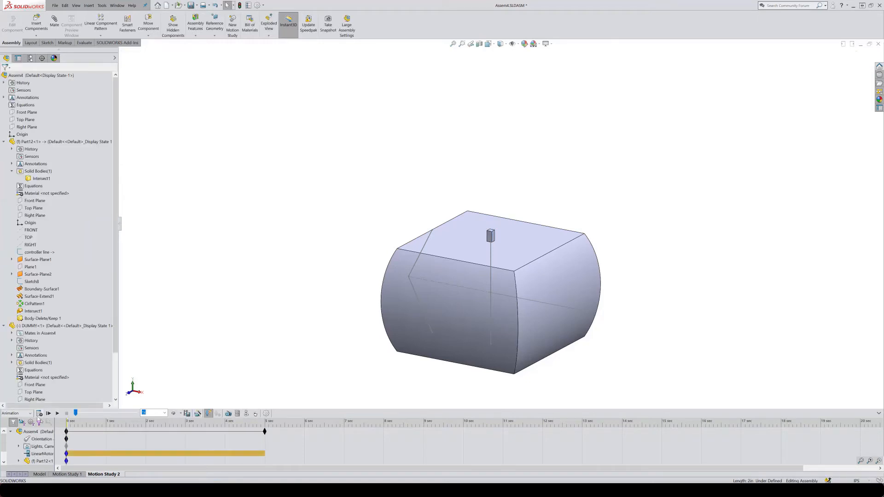
{"action": "left_click", "coordinate": [39, 414]}
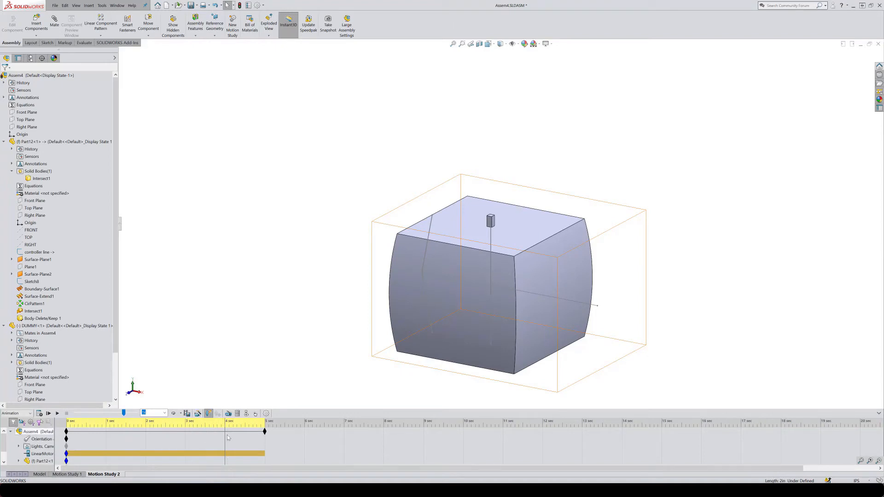
{"action": "left_click_drag", "start_coordinate": [225, 435], "coordinate": [158, 435]}
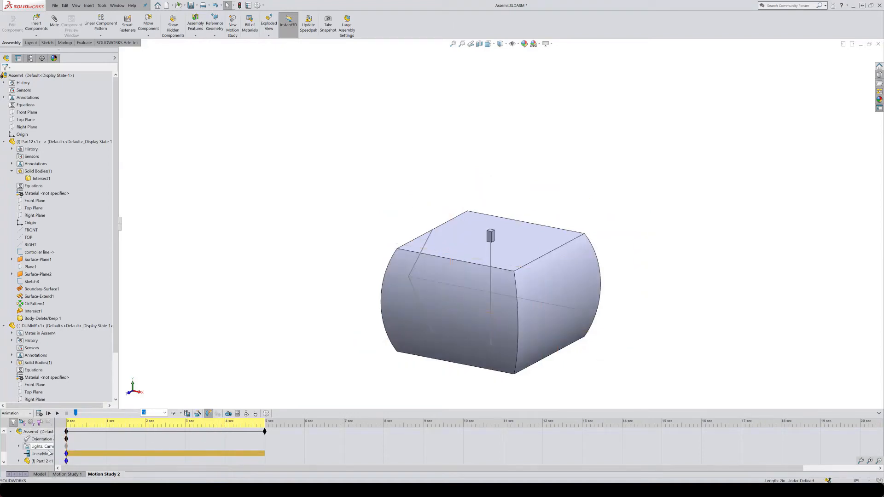
Step: Hide the DUMMY component and play the motion study
{"action": "scroll", "coordinate": [38, 453], "scroll_direction": "down", "scroll_amount": 2}
{"action": "right_click", "coordinate": [37, 453]}
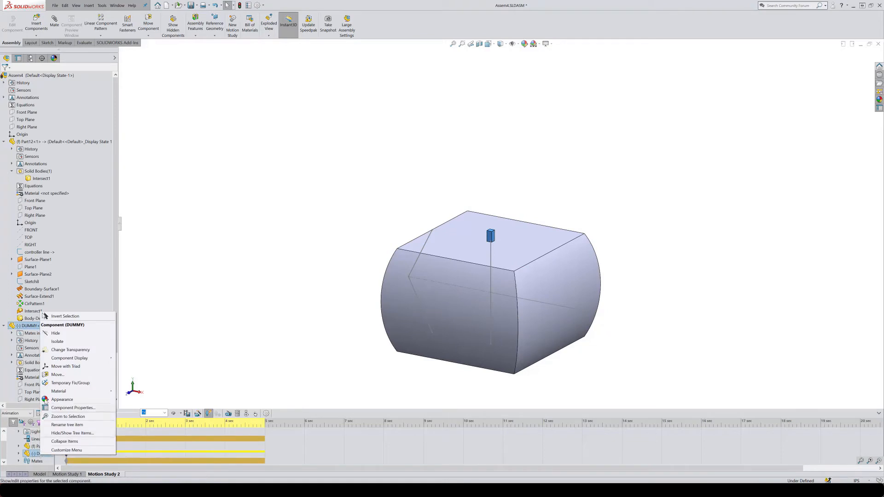
{"action": "left_click", "coordinate": [55, 333]}
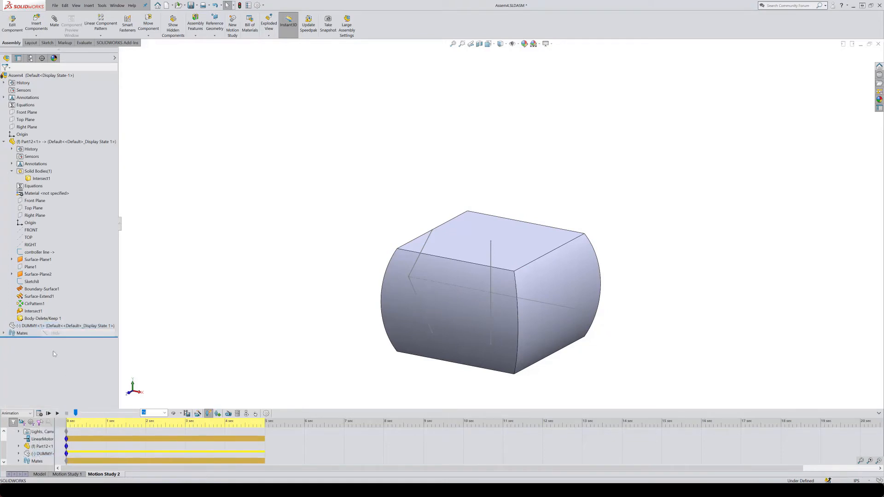
{"action": "left_click", "coordinate": [57, 414]}
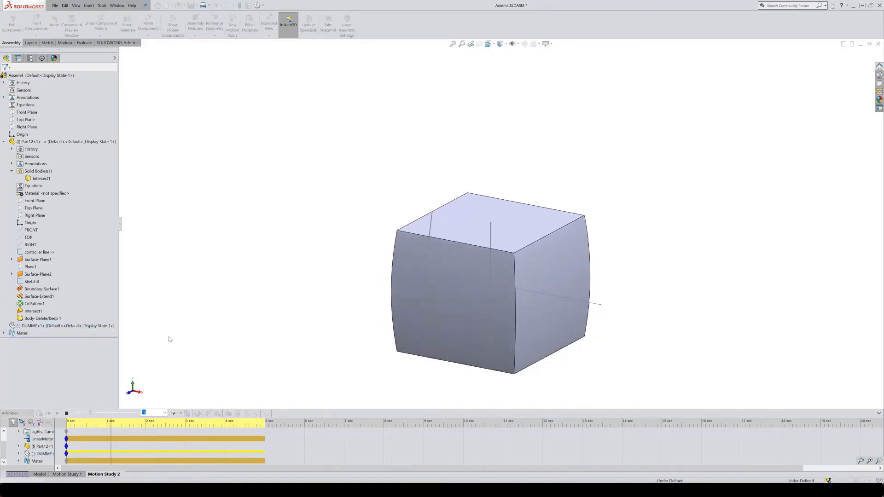
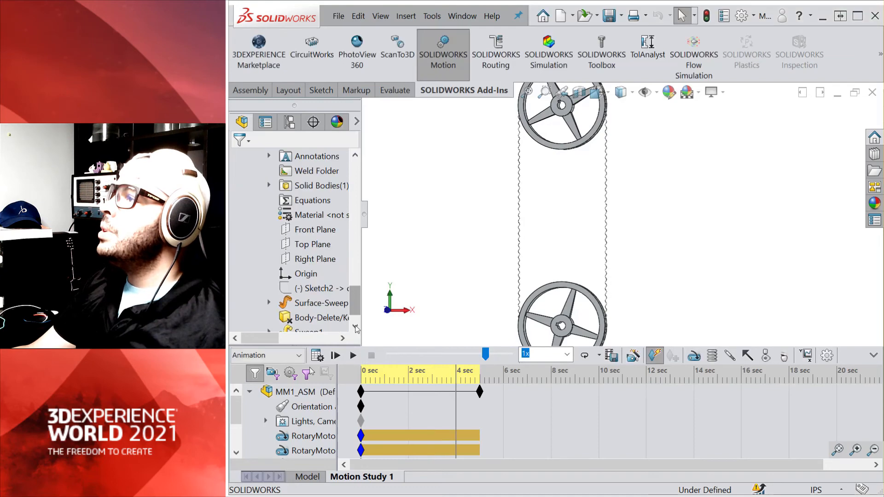
Step: Open the Belt1-1^MM1_ASM belt part from the Belt1 feature of the MM1_ASM assembly
{"action": "left_click_drag", "start_coordinate": [356, 307], "coordinate": [356, 288]}
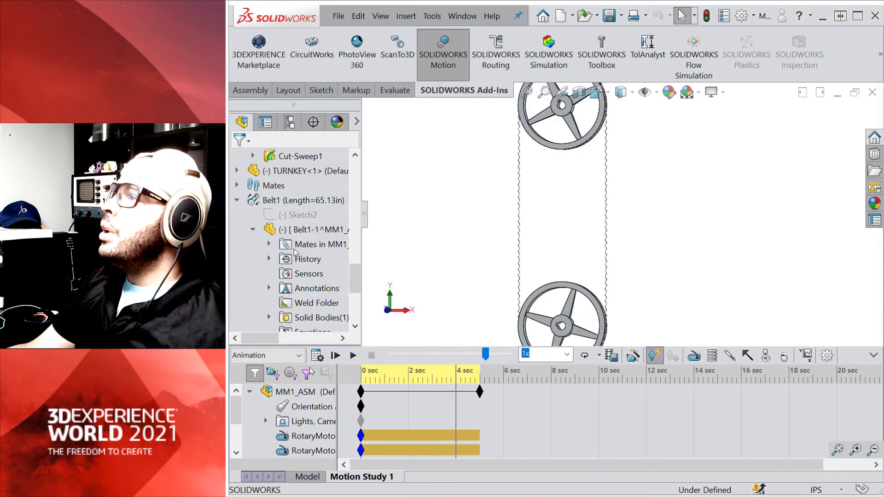
{"action": "mouse_move", "coordinate": [257, 206]}
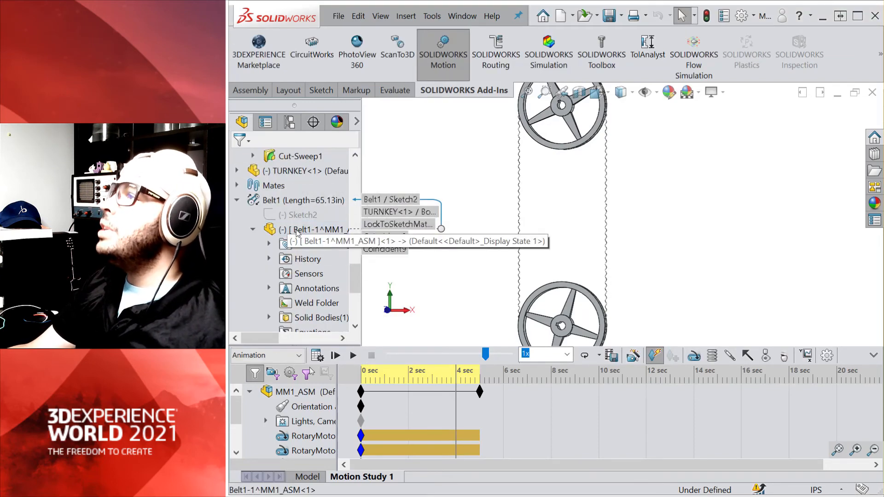
{"action": "right_click", "coordinate": [282, 229]}
{"action": "left_click", "coordinate": [307, 10]}
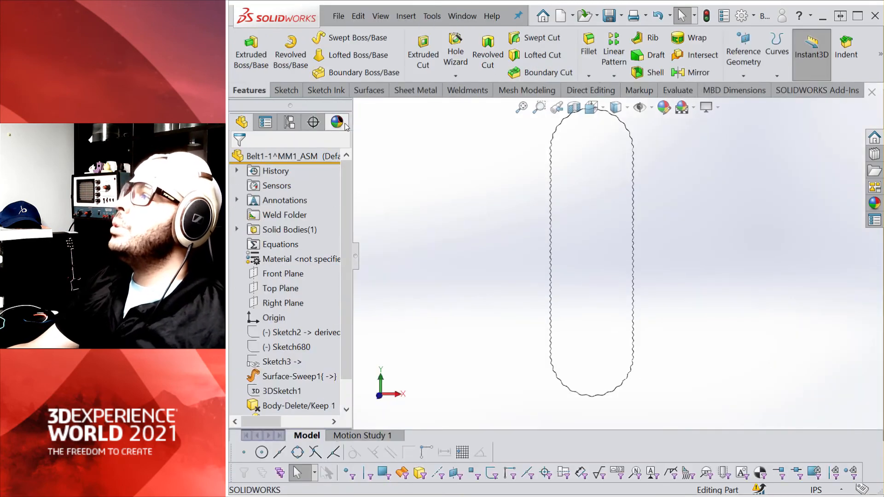
Step: Roll the belt part back to just after Sketch3 and examine the Sketch2 belt loop and the short Sketch3 profile line
{"action": "scroll", "coordinate": [641, 313], "scroll_direction": "down", "scroll_amount": 5}
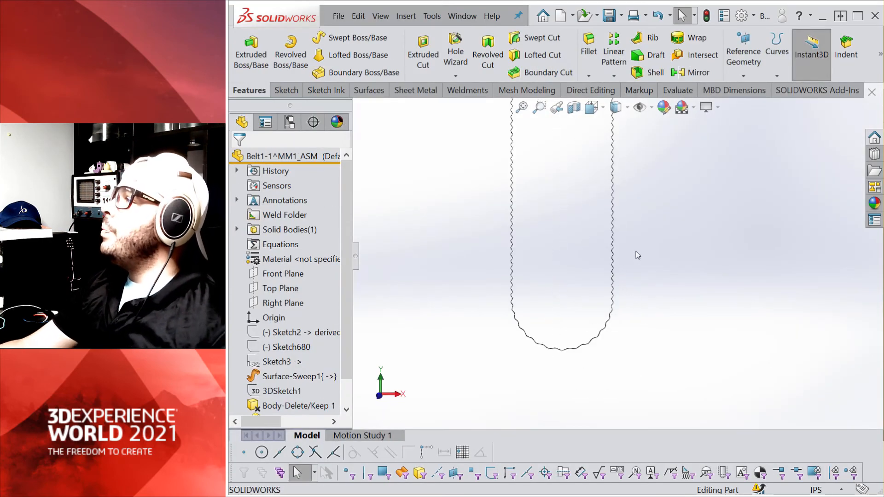
{"action": "scroll", "coordinate": [624, 198], "scroll_direction": "down", "scroll_amount": 3}
{"action": "scroll", "coordinate": [302, 337], "scroll_direction": "down", "scroll_amount": 2}
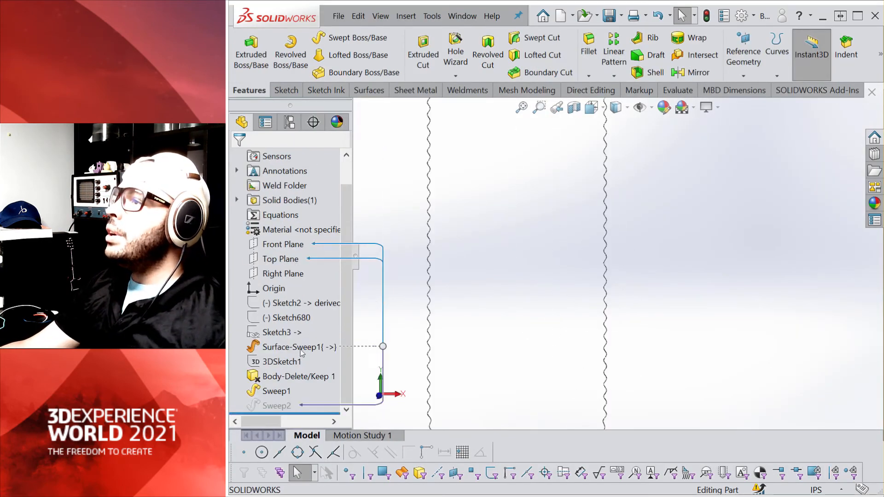
{"action": "left_click_drag", "start_coordinate": [303, 413], "coordinate": [305, 335]}
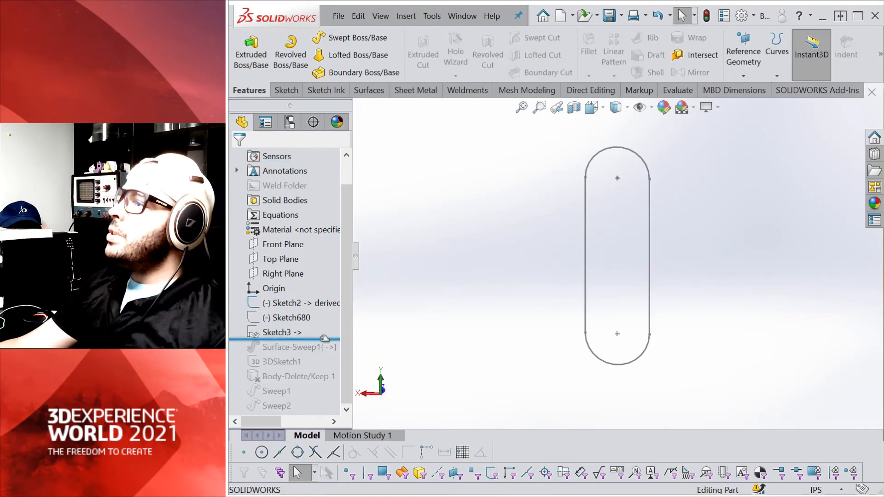
{"action": "mouse_move", "coordinate": [325, 339]}
{"action": "left_mouse_down"}
{"action": "mouse_move", "coordinate": [330, 311]}
{"action": "mouse_move", "coordinate": [326, 339]}
{"action": "left_mouse_up"}
{"action": "left_click", "coordinate": [308, 304]}
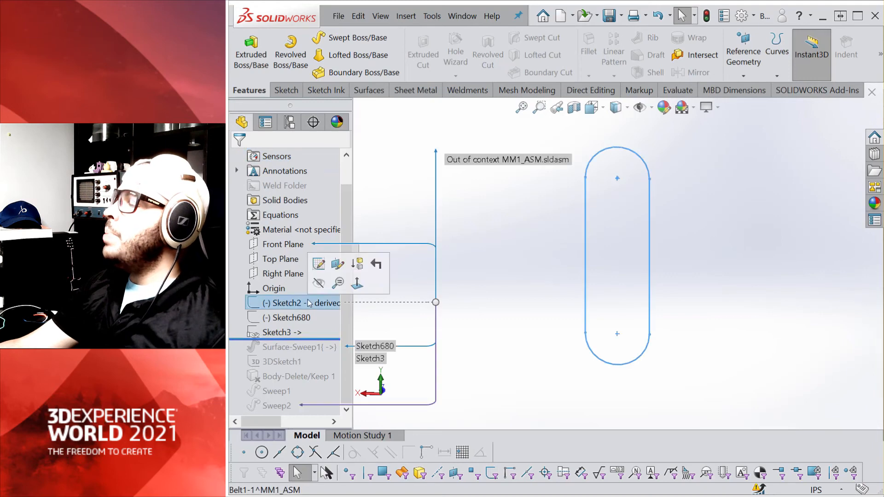
{"action": "left_click", "coordinate": [285, 332]}
{"action": "left_click", "coordinate": [438, 262]}
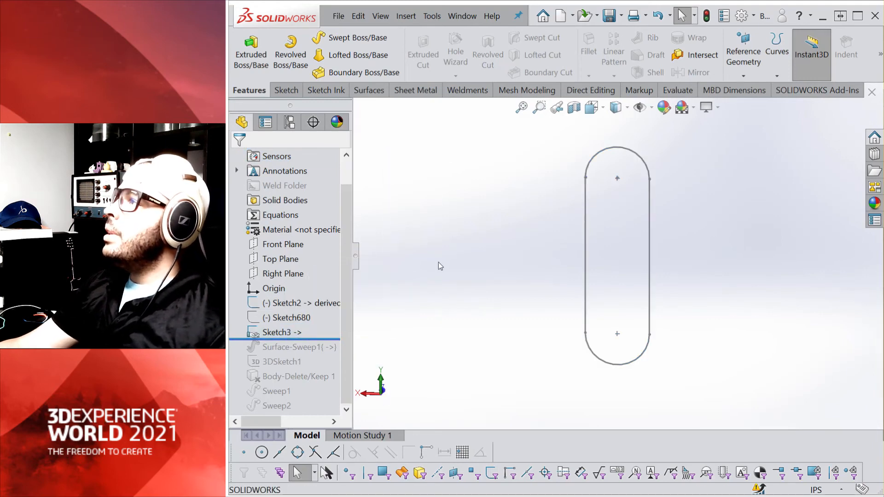
{"action": "scroll", "coordinate": [590, 190], "scroll_direction": "down", "scroll_amount": 10}
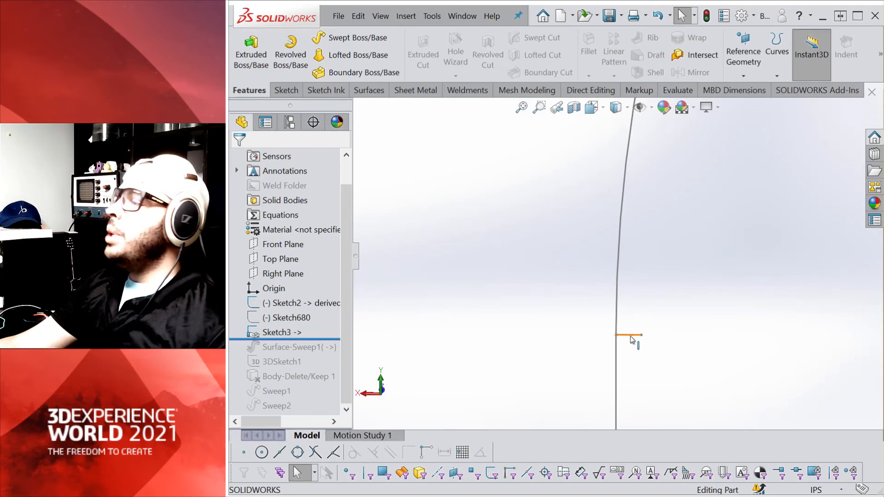
{"action": "scroll", "coordinate": [634, 333], "scroll_direction": "up", "scroll_amount": 4}
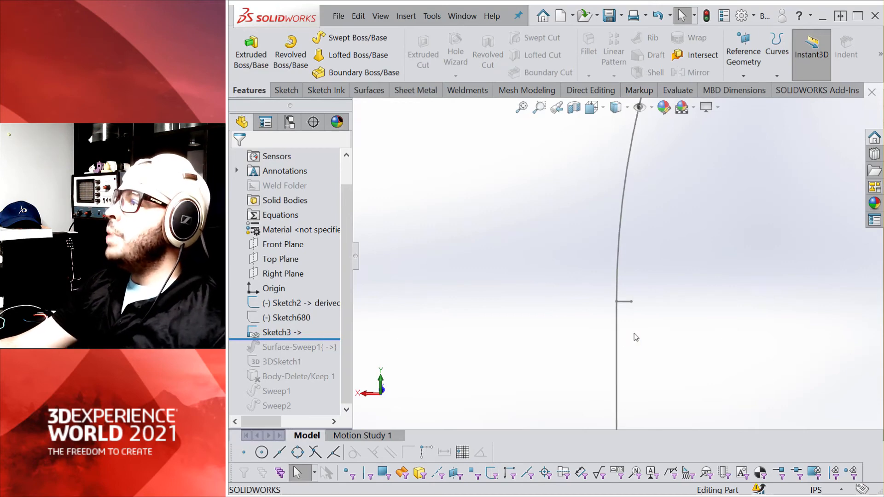
{"action": "scroll", "coordinate": [669, 303], "scroll_direction": "up", "scroll_amount": 2}
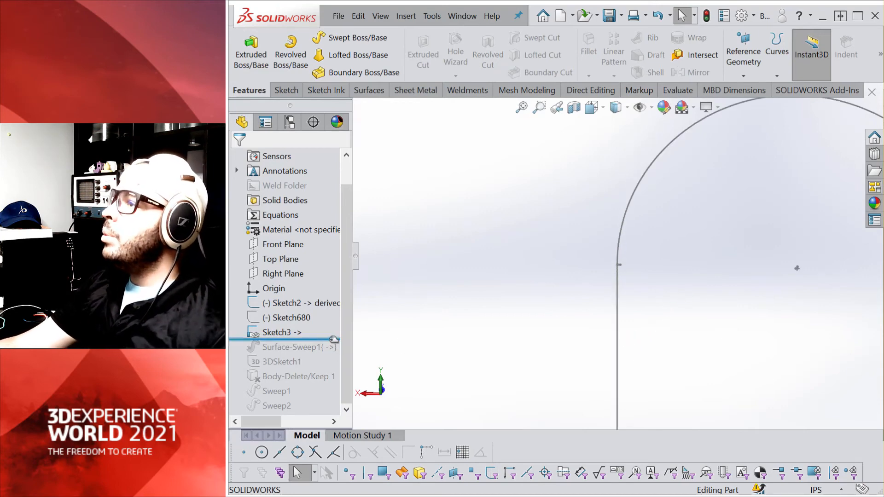
Step: Roll the belt part forward past Surface-Sweep1 and review that feature's profile, path and twist settings
{"action": "left_click_drag", "start_coordinate": [333, 340], "coordinate": [326, 349]}
{"action": "left_click", "coordinate": [308, 347]}
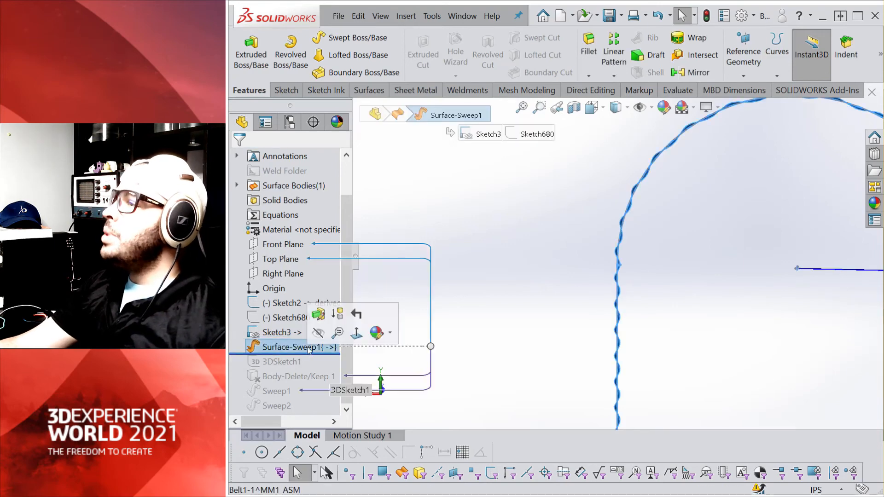
{"action": "left_click", "coordinate": [318, 314]}
{"action": "scroll", "coordinate": [639, 280], "scroll_direction": "down", "scroll_amount": 5}
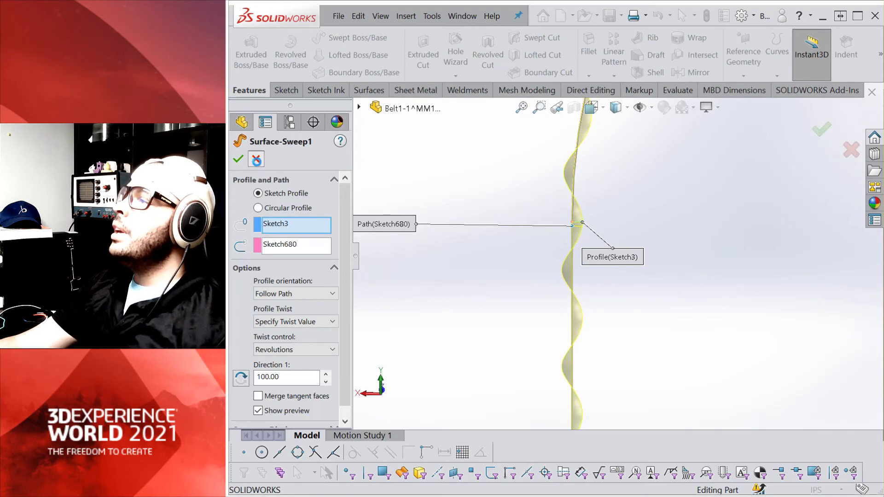
{"action": "left_click", "coordinate": [237, 159]}
Step: Roll the belt part forward past 3DSketch1 and Body-Delete/Keep 1, and hide the derived Sketch2
{"action": "left_click_drag", "start_coordinate": [311, 353], "coordinate": [311, 368]}
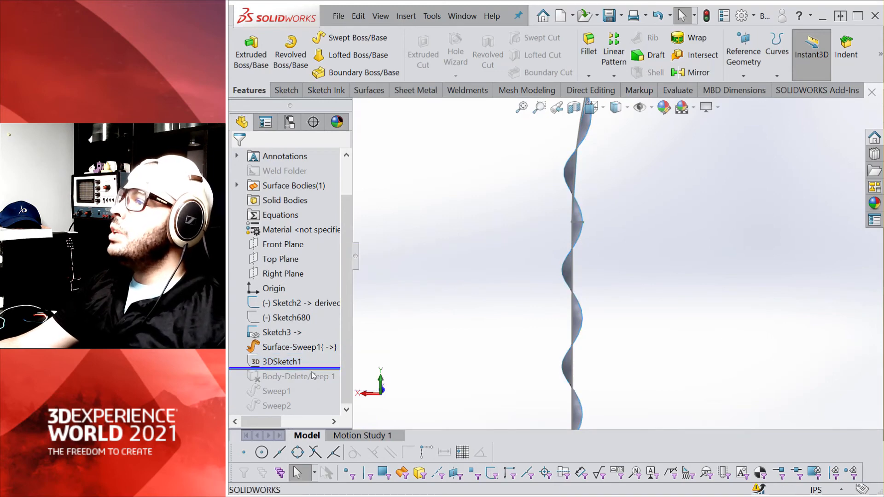
{"action": "left_click_drag", "start_coordinate": [312, 369], "coordinate": [312, 383]}
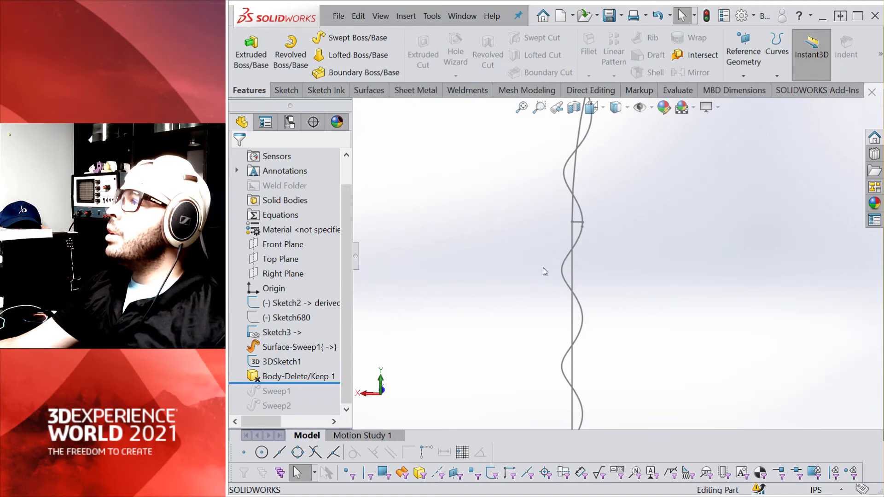
{"action": "left_click", "coordinate": [573, 224]}
{"action": "left_click", "coordinate": [615, 183]}
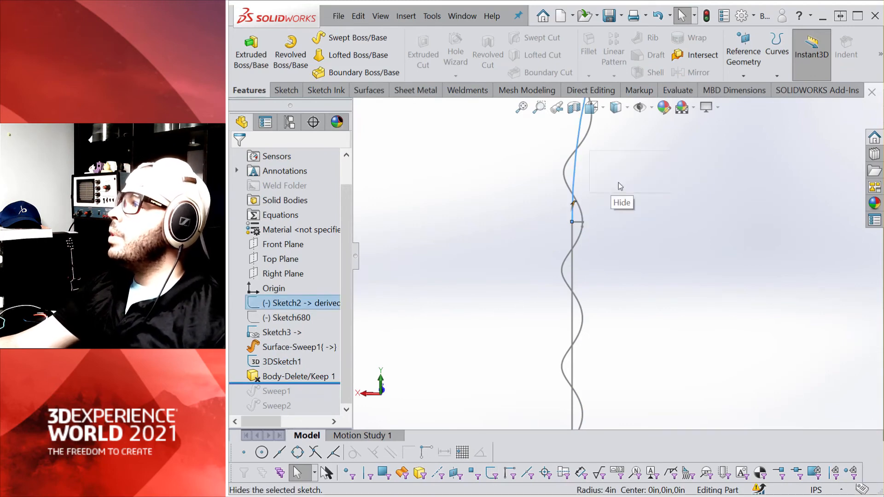
Step: Roll the belt part forward past Sweep1 and open that feature to review its circular profile and 3DSketch1 path
{"action": "left_click_drag", "start_coordinate": [282, 384], "coordinate": [283, 398]}
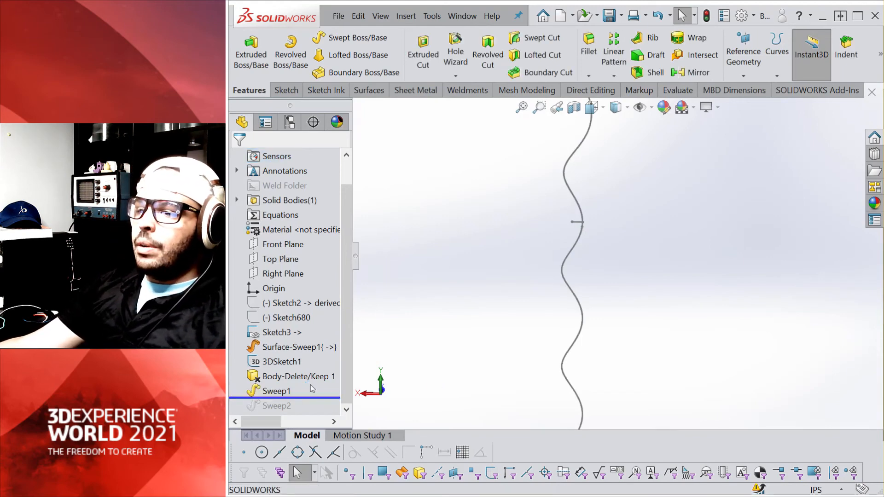
{"action": "left_click", "coordinate": [297, 390]}
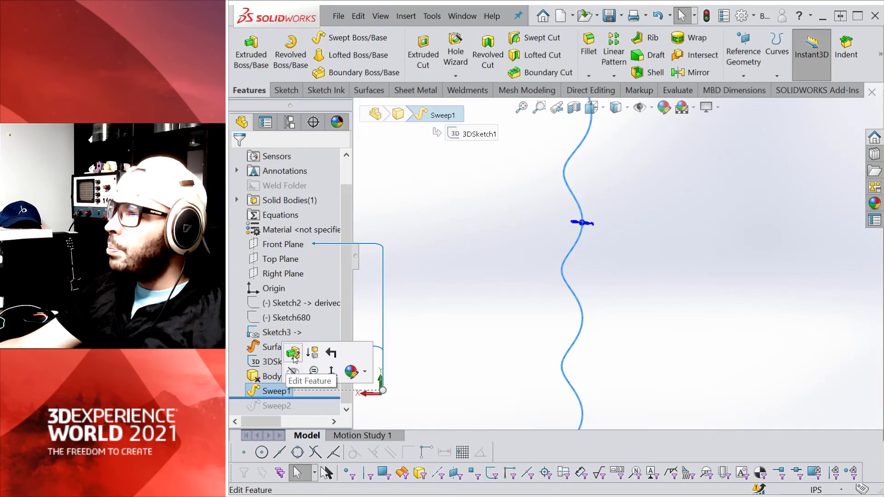
{"action": "left_click", "coordinate": [294, 356]}
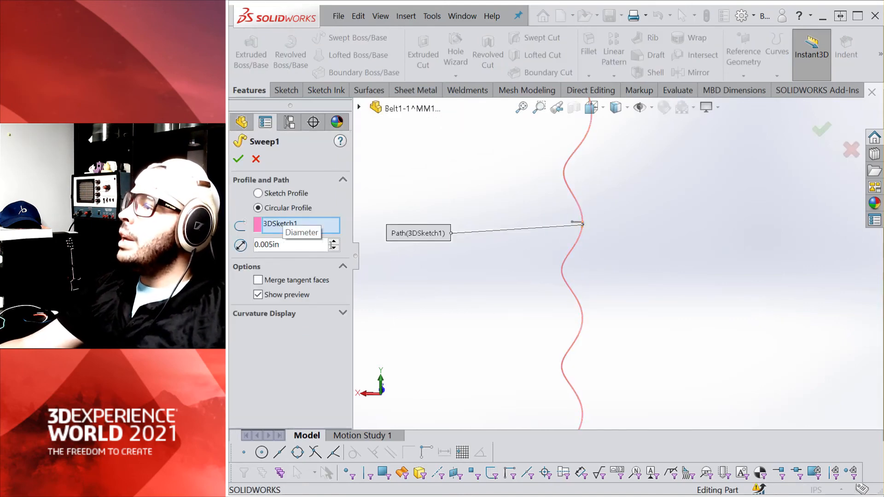
Step: Try to enlarge the diameter of Sweep1's circular profile to 0.50 in
{"action": "double_click", "coordinate": [296, 243]}
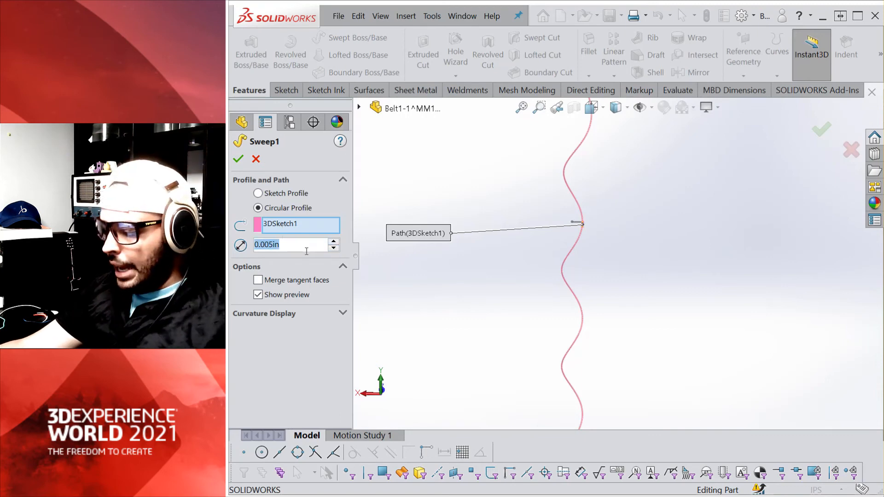
{"action": "type", "text": ".5"}
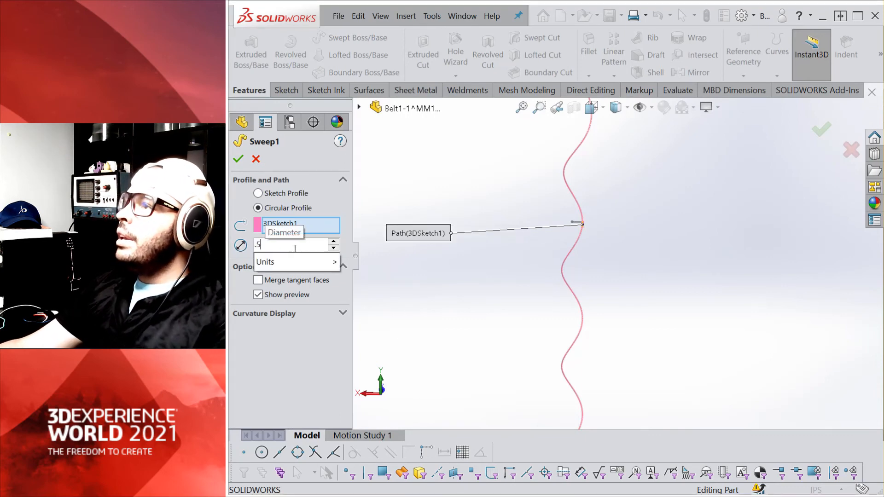
{"action": "key", "text": "Return"}
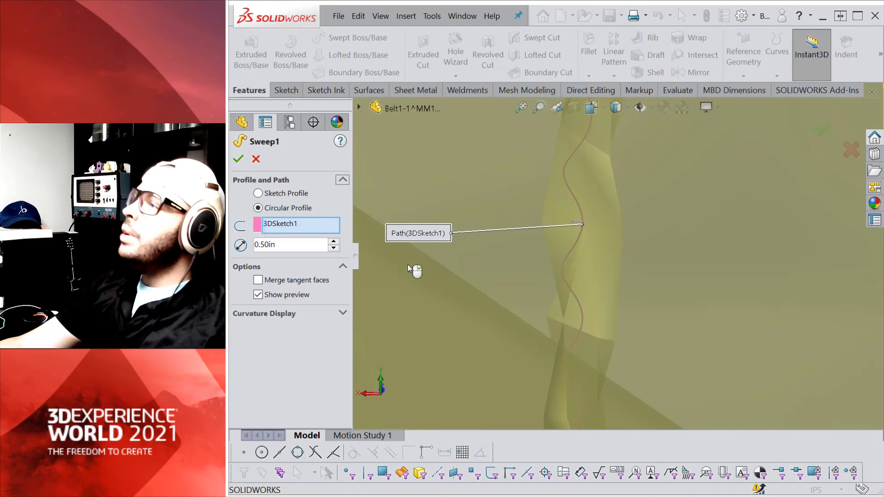
{"action": "middle_click_drag", "start_coordinate": [534, 247], "coordinate": [520, 282]}
{"action": "left_click", "coordinate": [238, 160]}
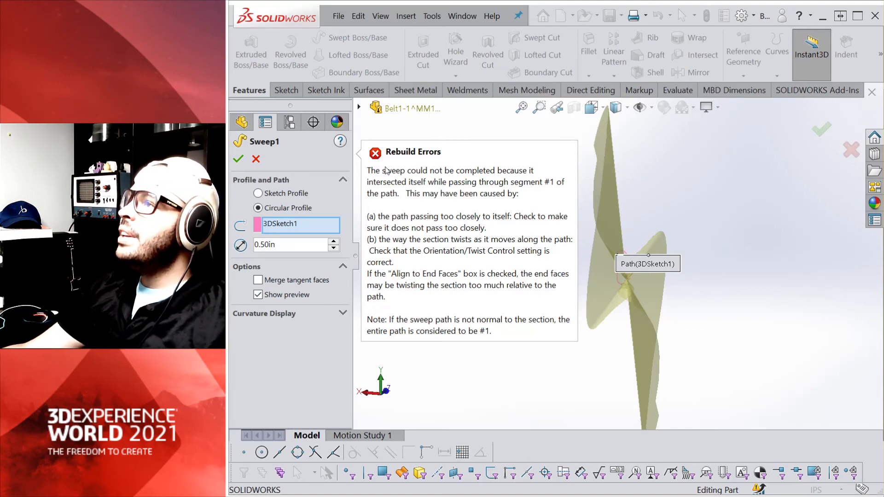
{"action": "left_click", "coordinate": [256, 159]}
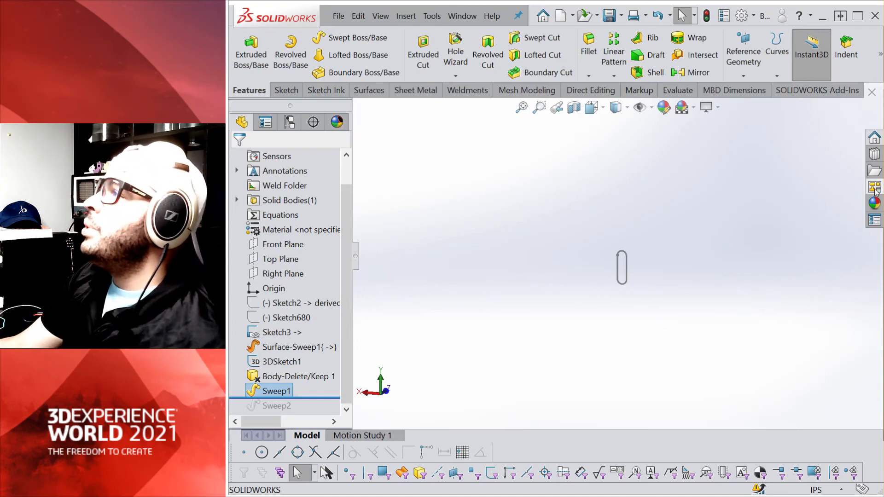
Step: Roll the belt part forward past Sweep2 to the end of its feature tree
{"action": "left_click", "coordinate": [548, 209]}
{"action": "left_click", "coordinate": [466, 90]}
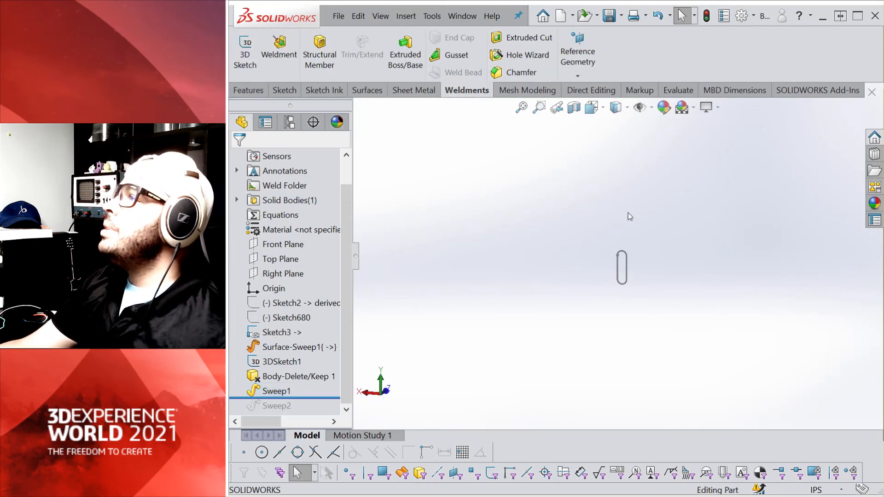
{"action": "scroll", "coordinate": [556, 217], "scroll_direction": "down", "scroll_amount": 6}
{"action": "scroll", "coordinate": [578, 203], "scroll_direction": "down", "scroll_amount": 2}
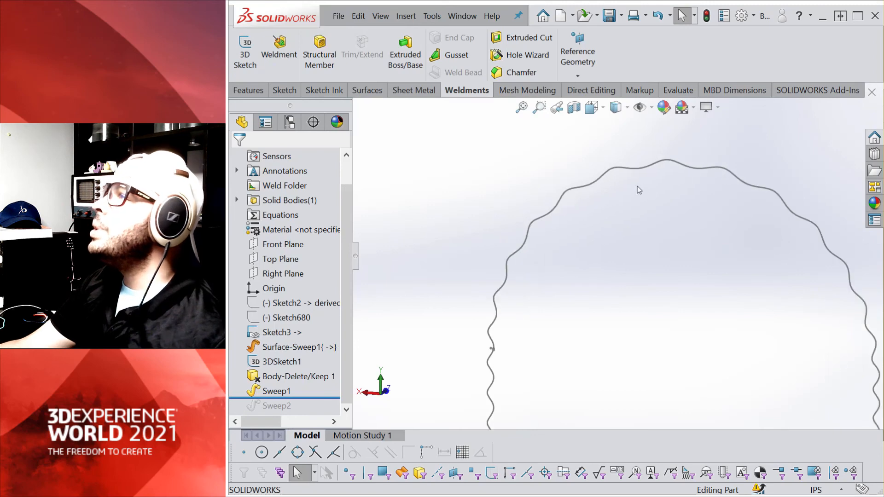
{"action": "left_click_drag", "start_coordinate": [278, 398], "coordinate": [279, 407]}
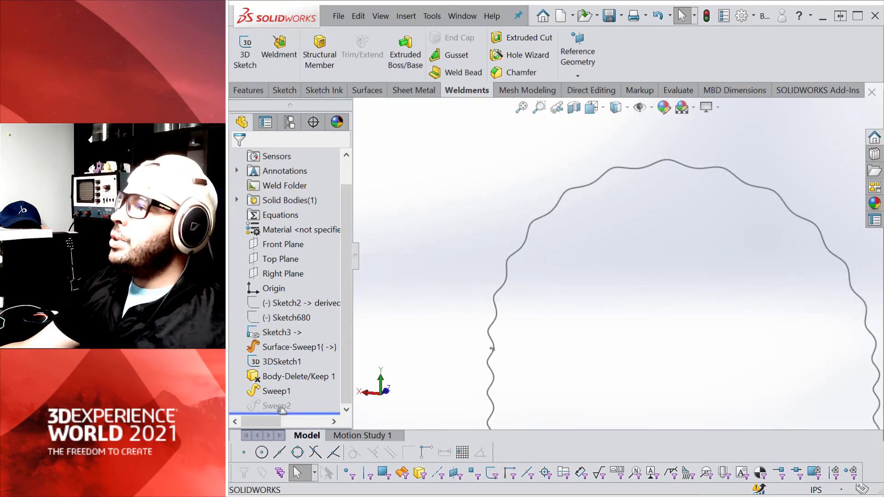
Step: Add a 0.50 in weld bead to the belt part, using 3DSketch1 as the weld path
{"action": "left_click", "coordinate": [463, 71]}
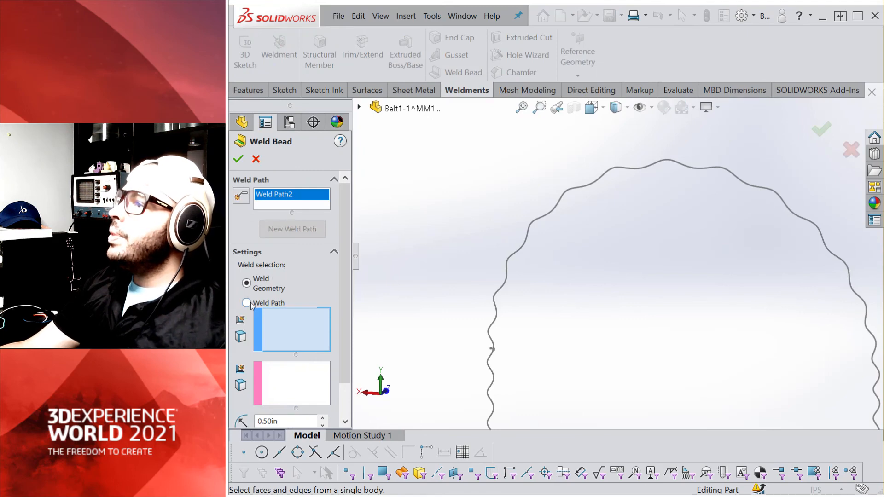
{"action": "left_click", "coordinate": [247, 302]}
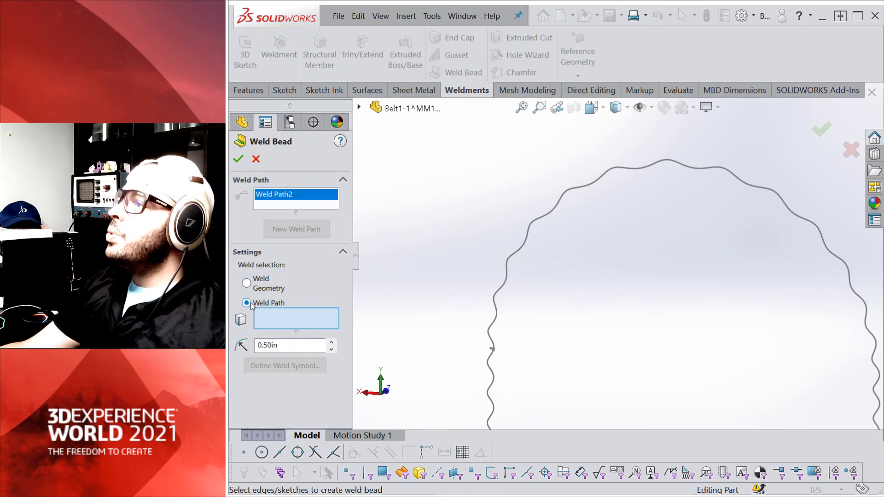
{"action": "left_click", "coordinate": [518, 249]}
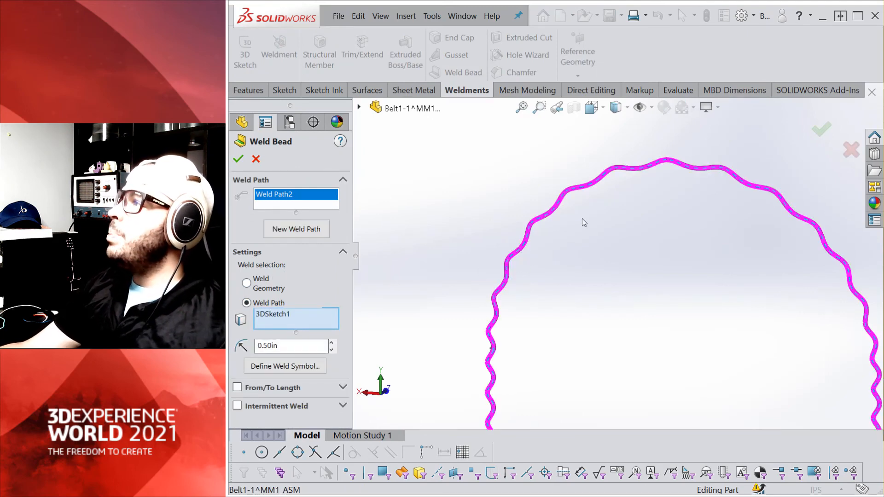
{"action": "left_click", "coordinate": [238, 158]}
{"action": "left_click", "coordinate": [623, 276]}
{"action": "scroll", "coordinate": [624, 278], "scroll_direction": "up", "scroll_amount": 5}
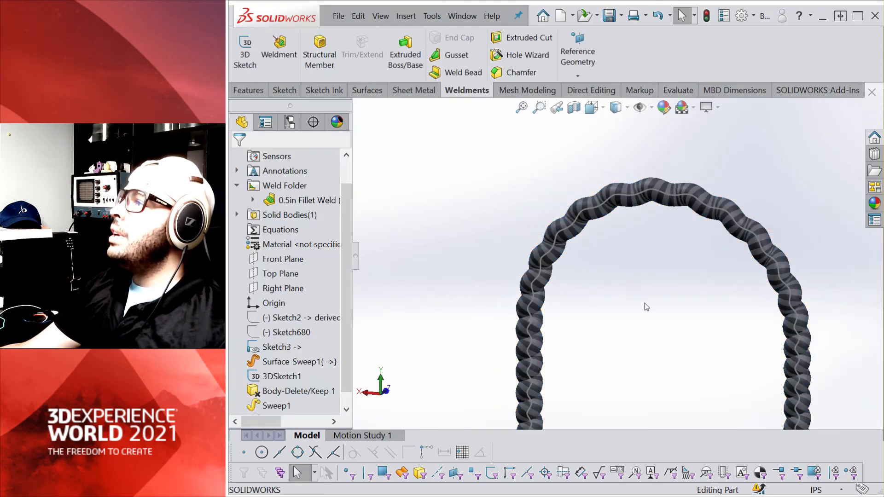
Step: Suppress the Sweep1 feature so that only the weld bead represents the rope
{"action": "scroll", "coordinate": [685, 338], "scroll_direction": "down", "scroll_amount": 5}
{"action": "scroll", "coordinate": [649, 272], "scroll_direction": "down", "scroll_amount": 5}
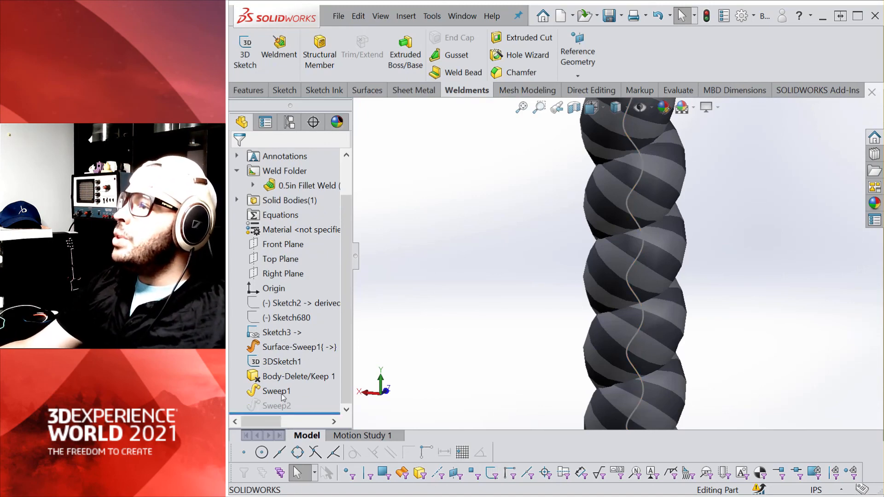
{"action": "left_click", "coordinate": [281, 394]}
{"action": "left_click", "coordinate": [316, 359]}
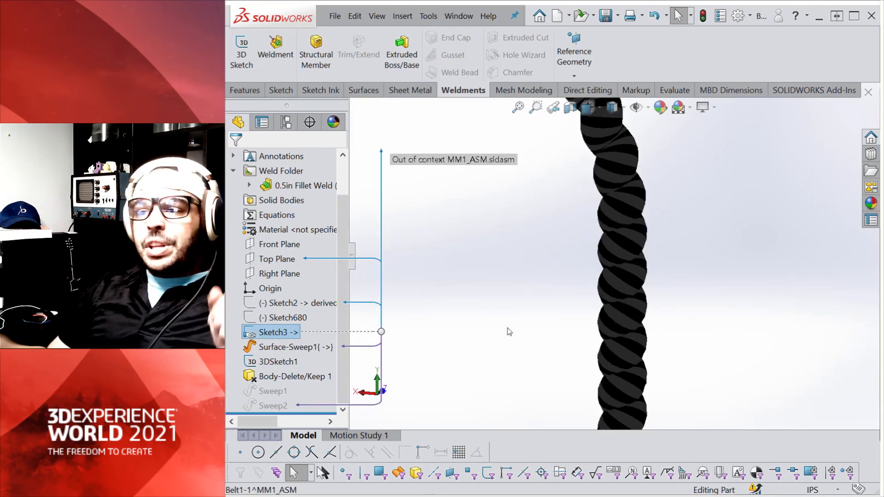
Step: Open Sketch3 and examine the short profile line with its relations and dimension on the belt loop
{"action": "left_click", "coordinate": [288, 333]}
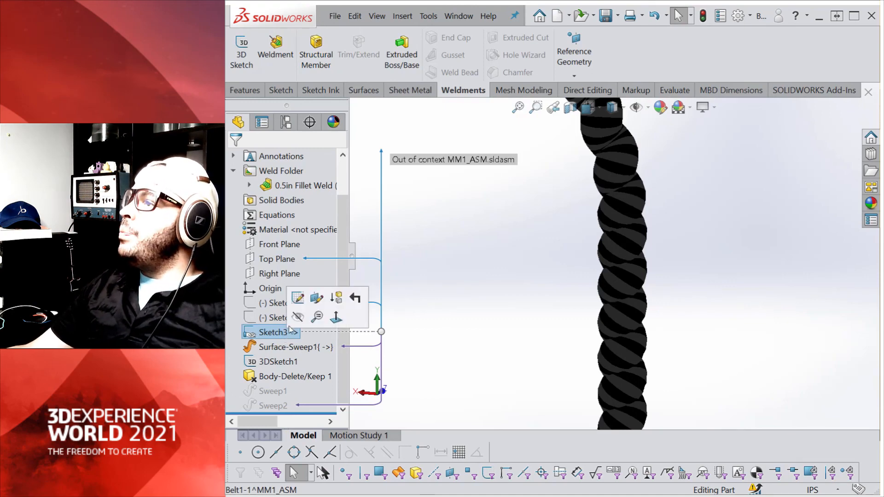
{"action": "left_click", "coordinate": [295, 296]}
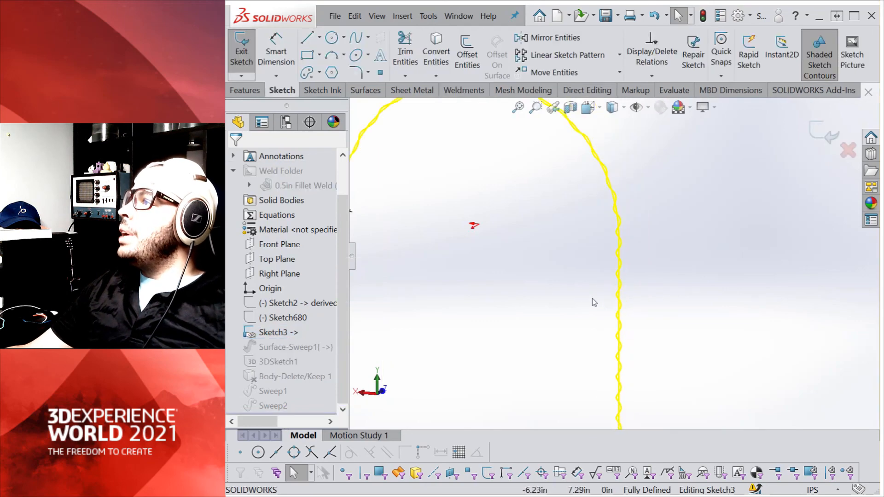
{"action": "scroll", "coordinate": [598, 300], "scroll_direction": "up", "scroll_amount": 2}
{"action": "scroll", "coordinate": [447, 249], "scroll_direction": "down", "scroll_amount": 9}
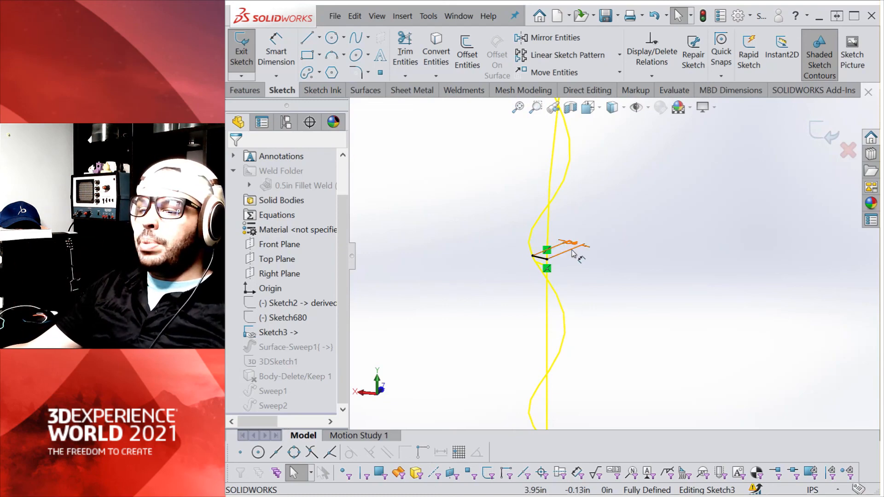
{"action": "scroll", "coordinate": [575, 265], "scroll_direction": "up", "scroll_amount": 2}
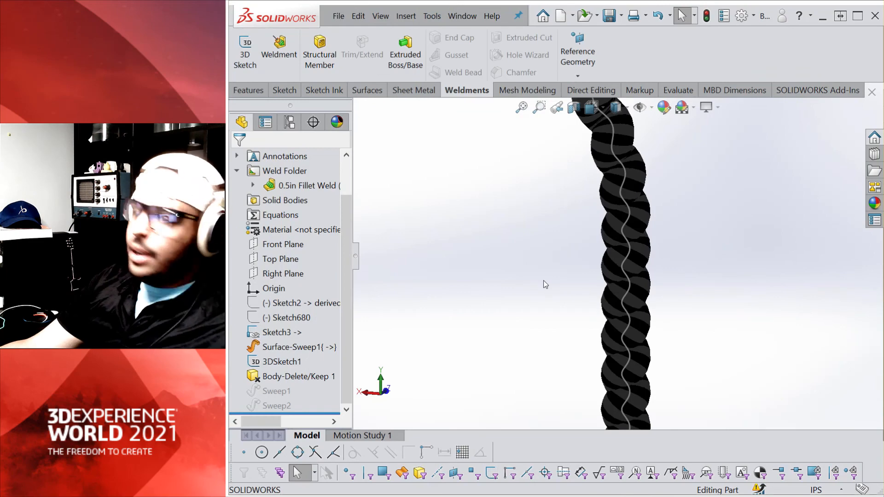
Step: Switch back to the MM1_ASM assembly, calculate Motion Study 1 and play the belt and pulley animation
{"action": "key", "text": "ctrl+Tab"}
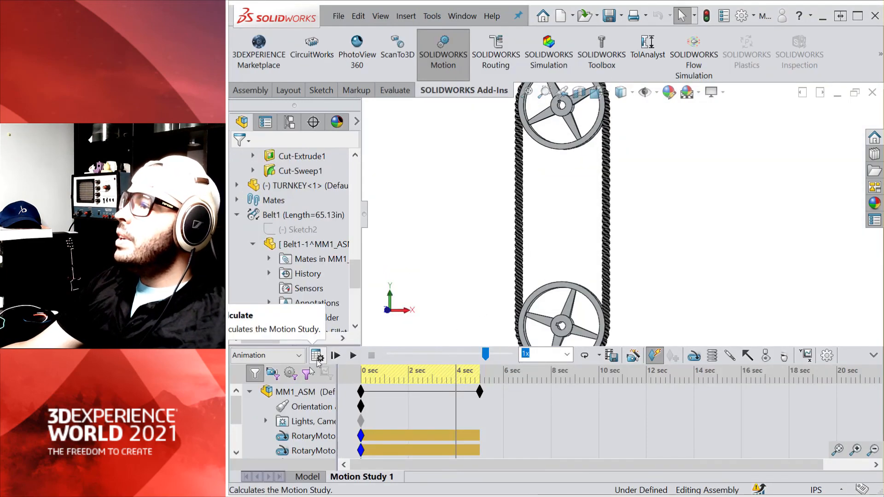
{"action": "left_click", "coordinate": [317, 357]}
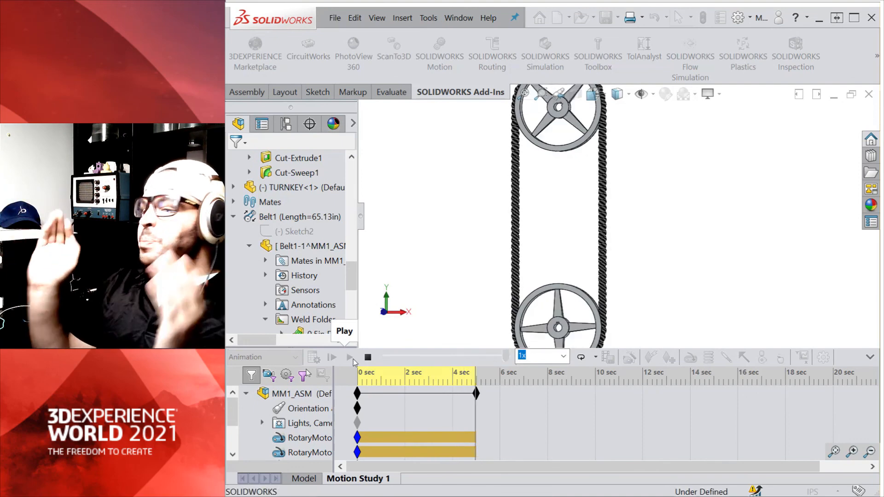
{"action": "left_click", "coordinate": [353, 359]}
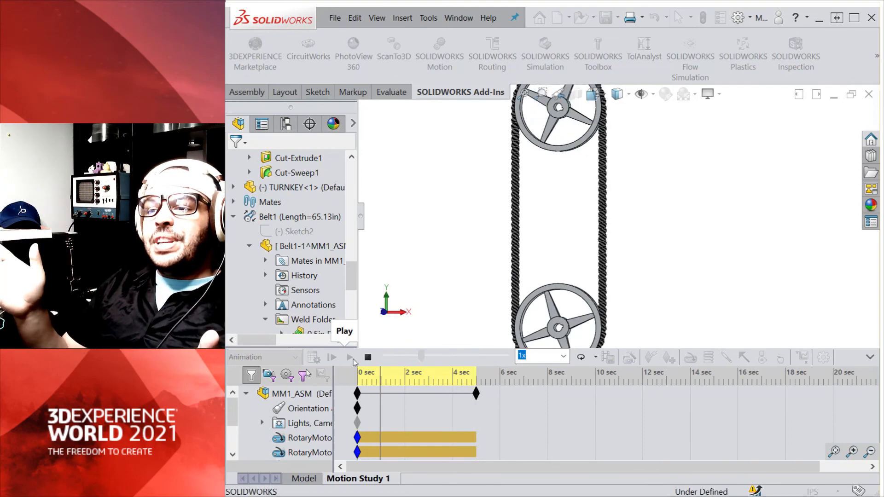